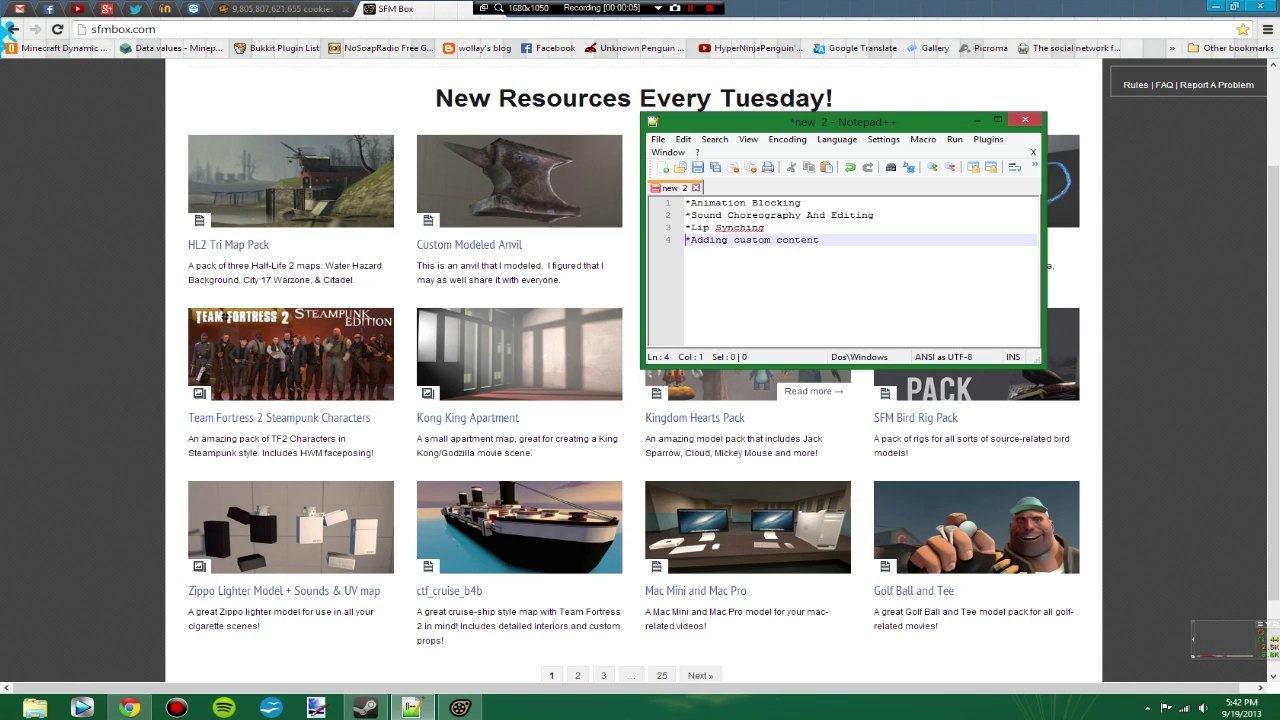
# Review the topic list in the notes, highlighting the "Adding custom content" line
pyautogui.moveTo(820, 240); pyautogui.dragTo(803, 203)
pyautogui.hotkey('shift', 'Down')
pyautogui.hotkey('shift', 'Down')
pyautogui.hotkey('shift', 'Down')
pyautogui.hotkey('shift', 'Left')
pyautogui.hotkey('shift', 'Left')
pyautogui.hotkey('shift', 'Left')
pyautogui.hotkey('shift', 'Left')
pyautogui.hotkey('shift', 'Left')
pyautogui.hotkey('shift', 'Left')
pyautogui.hotkey('shift', 'Left')
pyautogui.hotkey('shift', 'Left')
pyautogui.hotkey('shift', 'Left')
pyautogui.hotkey('shift', 'Left')
pyautogui.hotkey('shift', 'Left')
pyautogui.hotkey('shift', 'Left')
pyautogui.hotkey('shift', 'Left')
pyautogui.hotkey('shift', 'Left')
pyautogui.hotkey('shift', 'Left')
pyautogui.hotkey('shift', 'Left')
pyautogui.hotkey('shift', 'Left')
pyautogui.hotkey('shift', 'Left')
pyautogui.press('End')
pyautogui.hotkey('shift', 'Home')
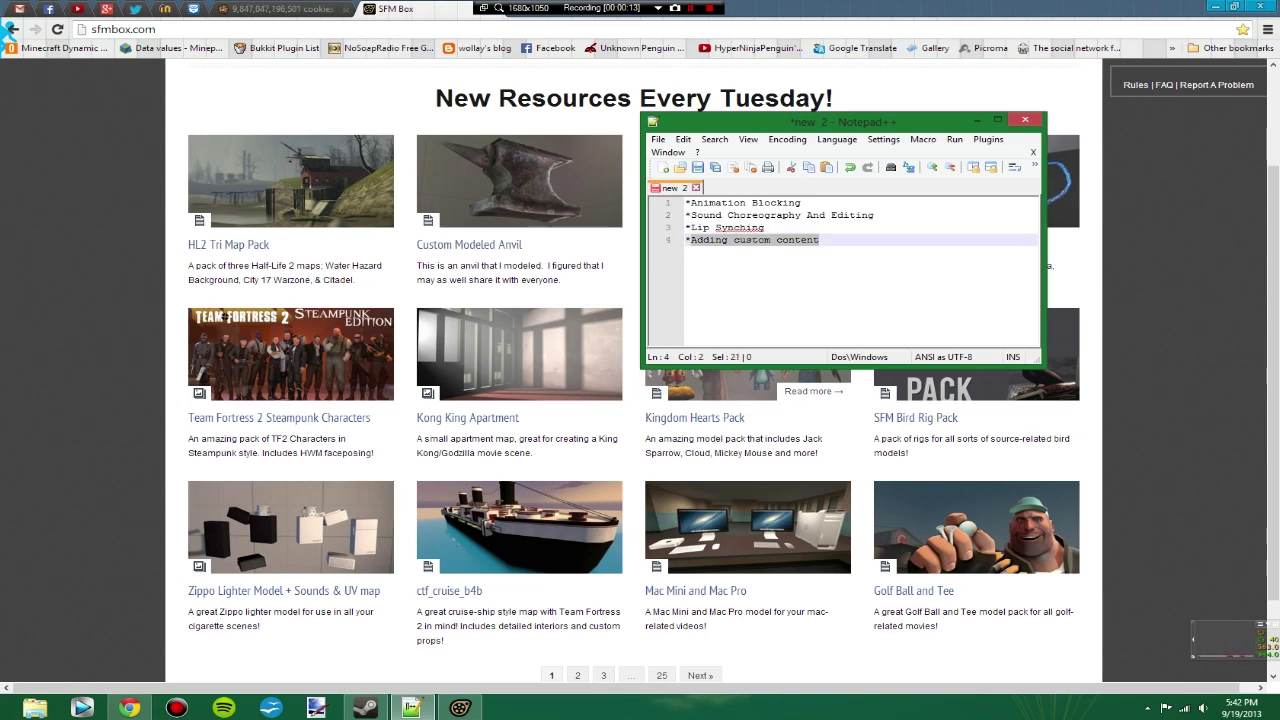
pyautogui.hotkey('shift', 'Left')
pyautogui.press('End')
pyautogui.hotkey('shift', 'Left')
pyautogui.hotkey('shift', 'Left')
pyautogui.hotkey('shift', 'Left')
pyautogui.hotkey('shift', 'Left')
pyautogui.hotkey('shift', 'Left')
pyautogui.hotkey('shift', 'Left')
pyautogui.hotkey('shift', 'Left')
pyautogui.hotkey('shift', 'Left')
pyautogui.hotkey('shift', 'Left')
pyautogui.hotkey('shift', 'Left')
pyautogui.hotkey('shift', 'Left')
pyautogui.hotkey('shift', 'Left')
pyautogui.hotkey('shift', 'Left')
pyautogui.hotkey('shift', 'Left')
pyautogui.hotkey('shift', 'Left')
pyautogui.hotkey('shift', 'Left')
pyautogui.hotkey('shift', 'Left')
pyautogui.hotkey('shift', 'Left')
pyautogui.hotkey('shift', 'Left')
pyautogui.hotkey('shift', 'Left')
# Put the notes away and view the Team Fortress 2 Steampunk Characters page on SFMBox
pyautogui.click(977, 120)
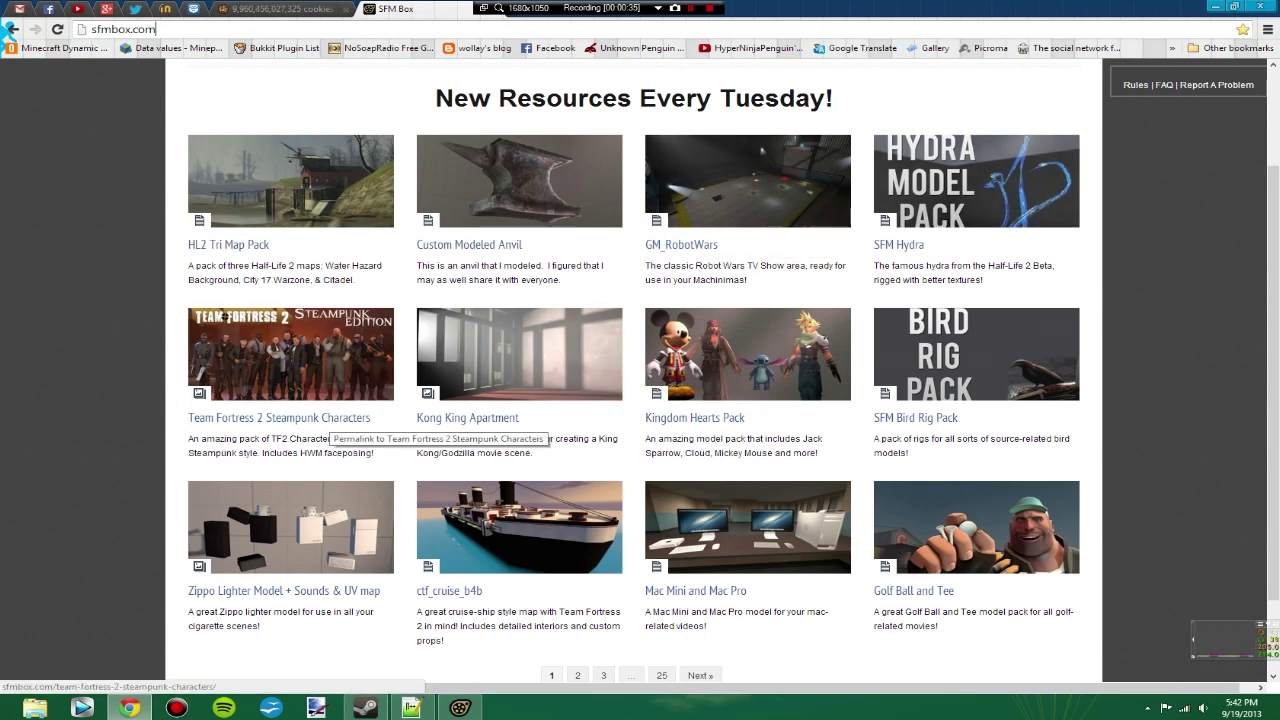
pyautogui.click(322, 419)
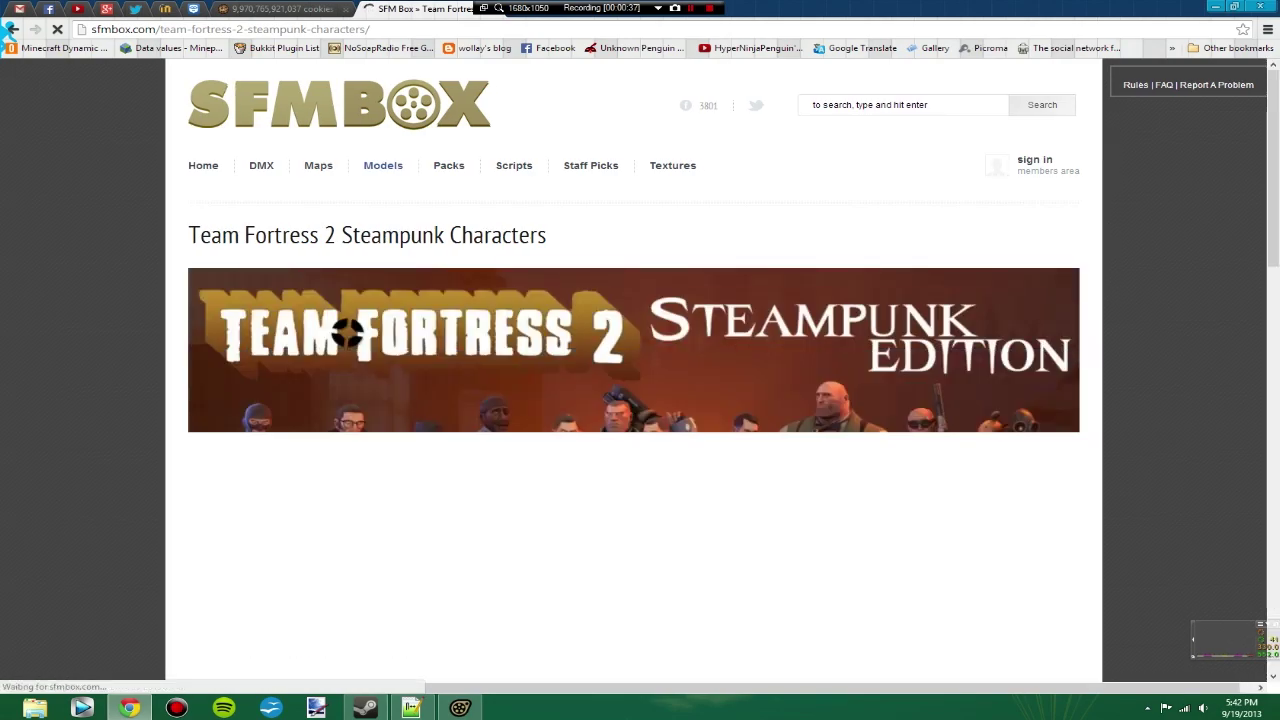
pyautogui.scroll(-4, 255, 430)
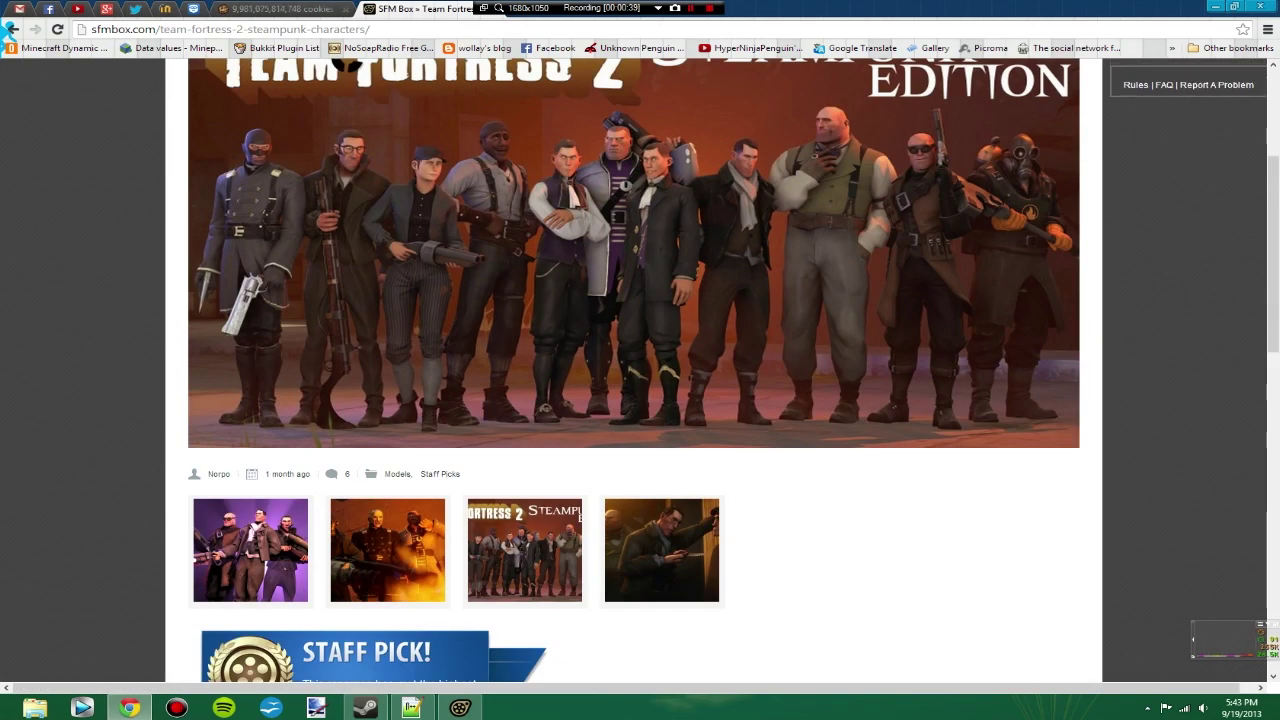
pyautogui.scroll(-6, 634, 400)
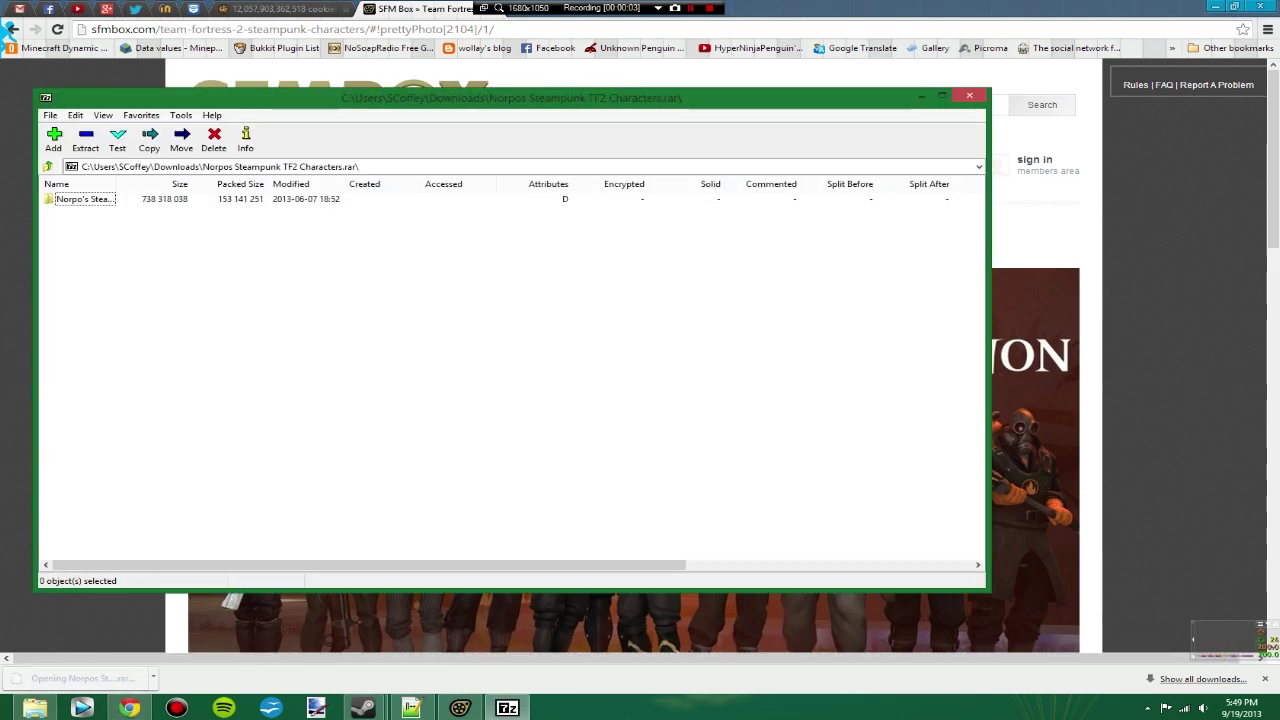
# Open the Steampunk TF2 Characters folder inside the downloaded archive and check its materials and models folders
pyautogui.moveTo(206, 98); pyautogui.dragTo(376, 102)
pyautogui.doubleClick(255, 203)
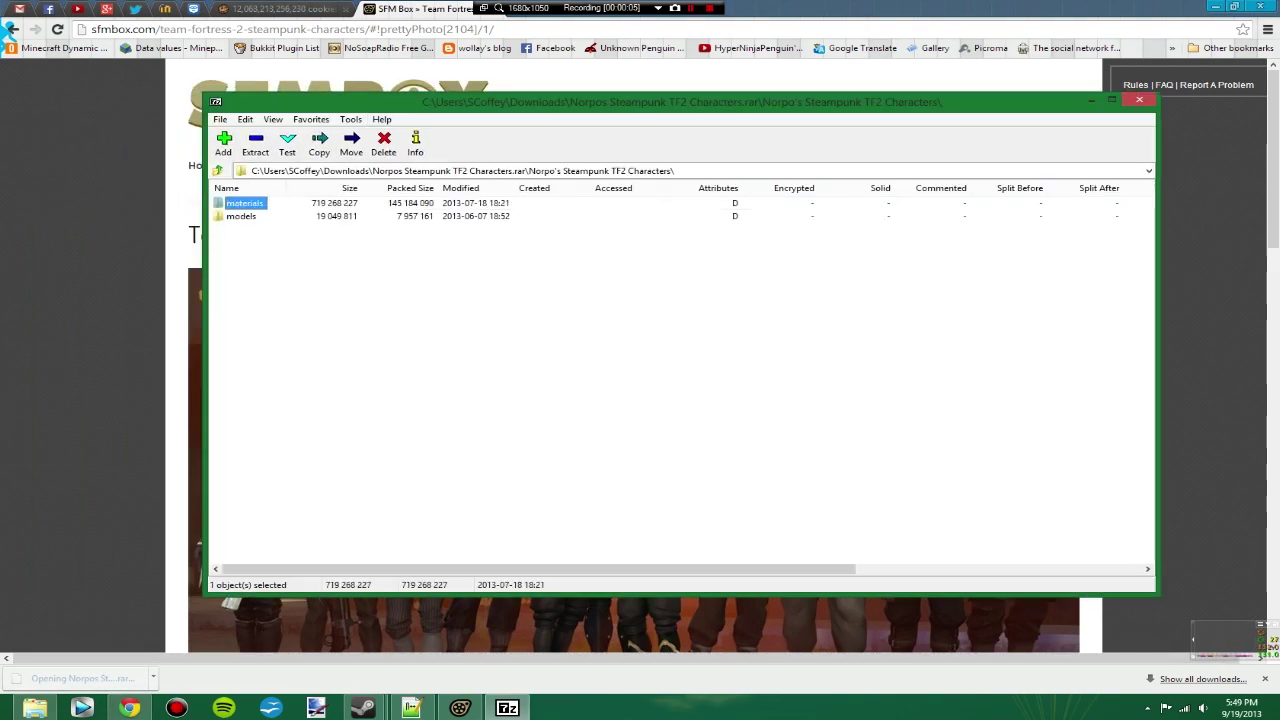
pyautogui.moveTo(271, 265); pyautogui.dragTo(226, 208)
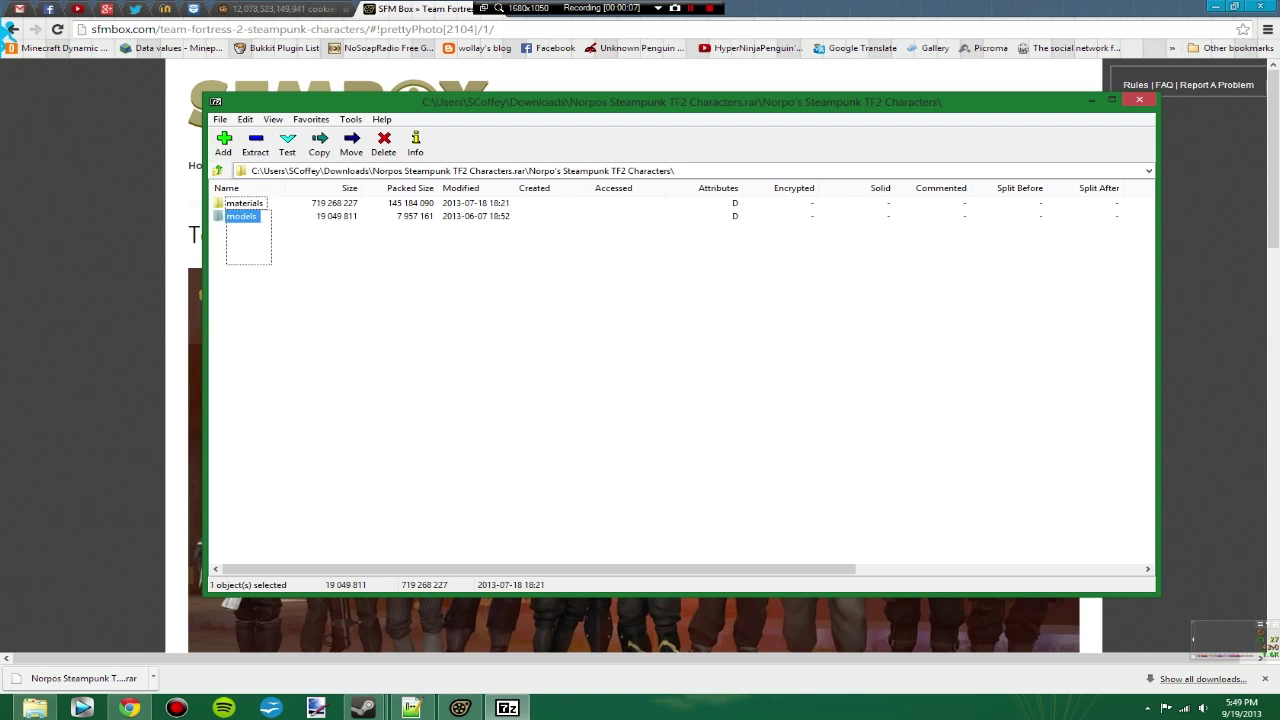
pyautogui.click(244, 203)
pyautogui.click(241, 216)
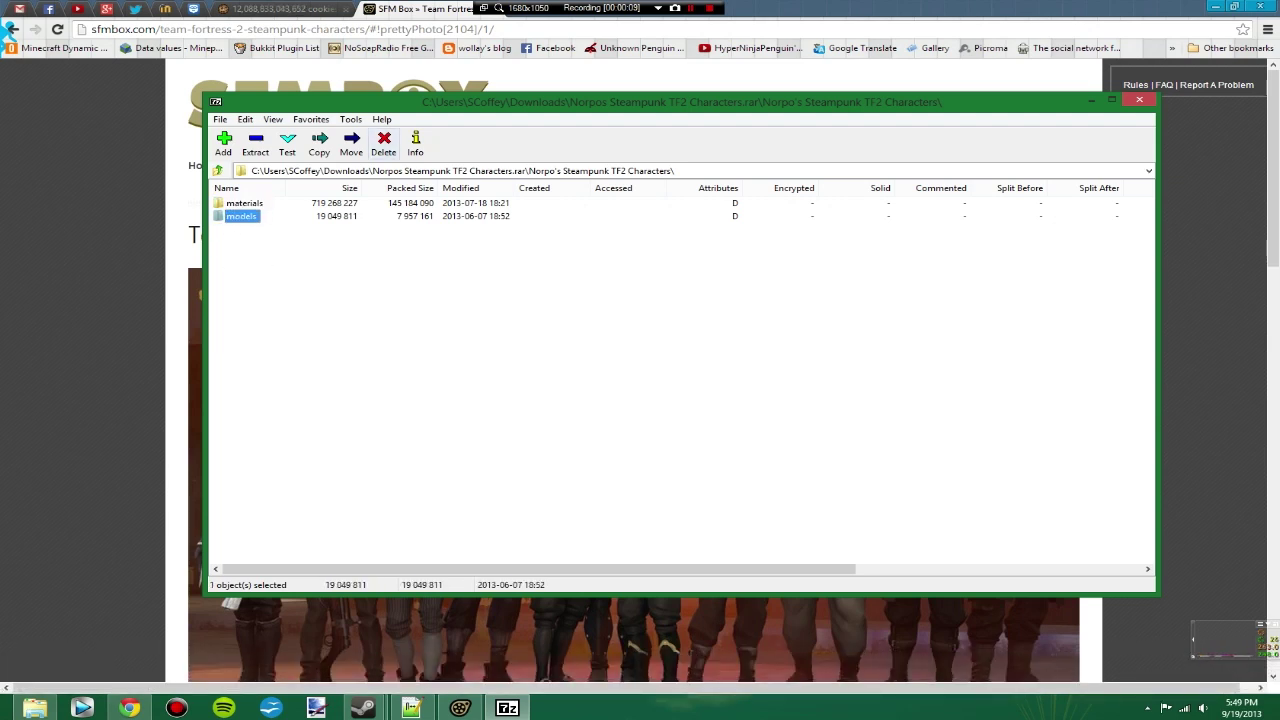
pyautogui.moveTo(293, 243); pyautogui.dragTo(212, 197)
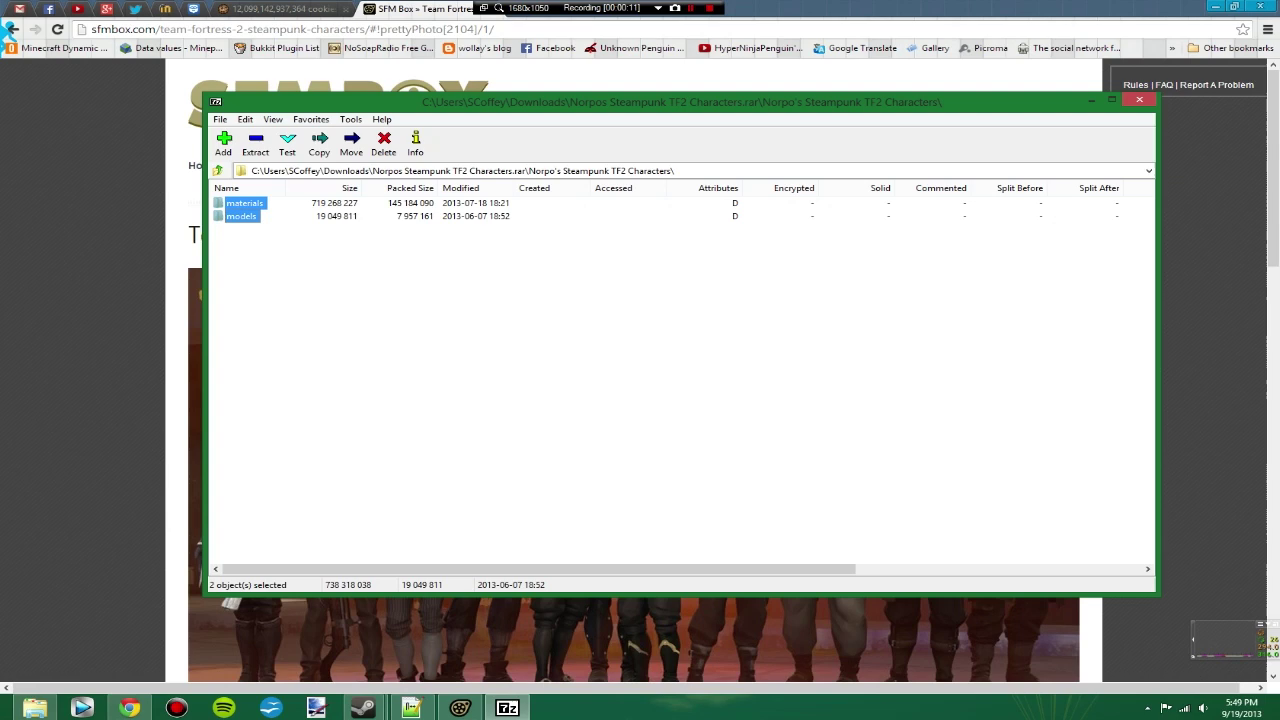
pyautogui.click(292, 262)
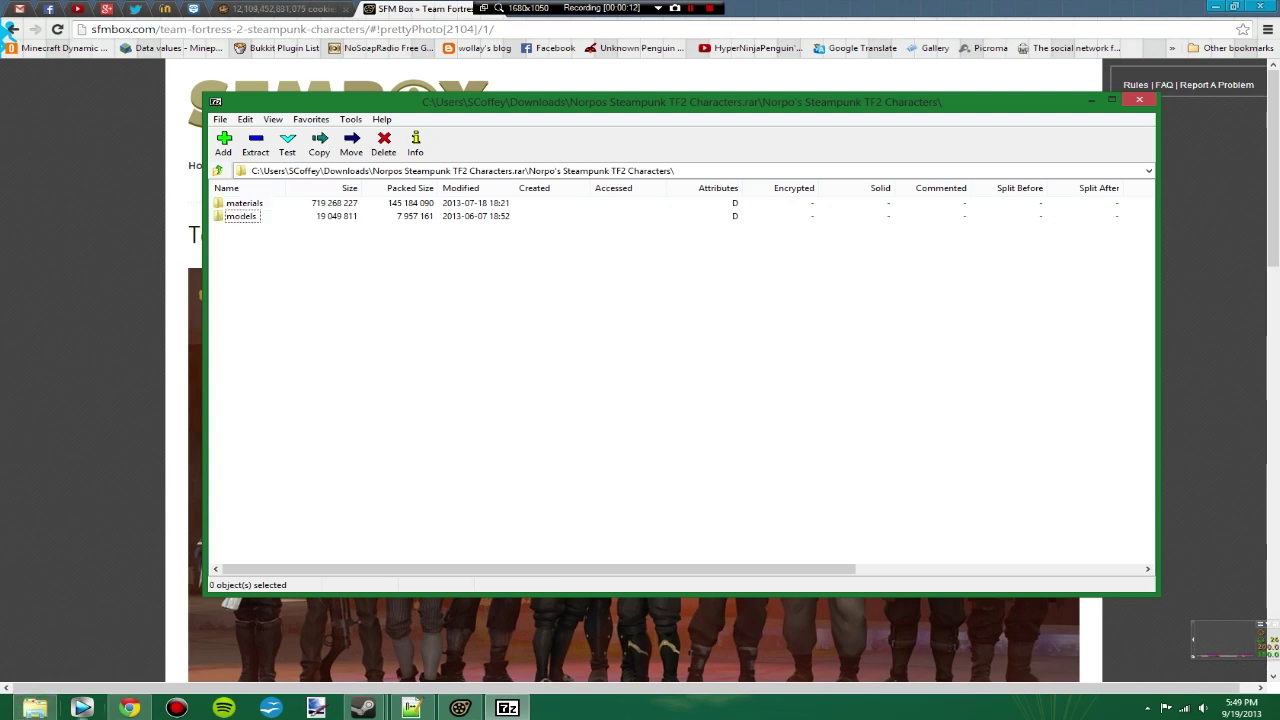
# Browse in File Explorer to Program Files (x86)\Steam\SteamApps\common\SourceFilmmaker\game
pyautogui.click(35, 708)
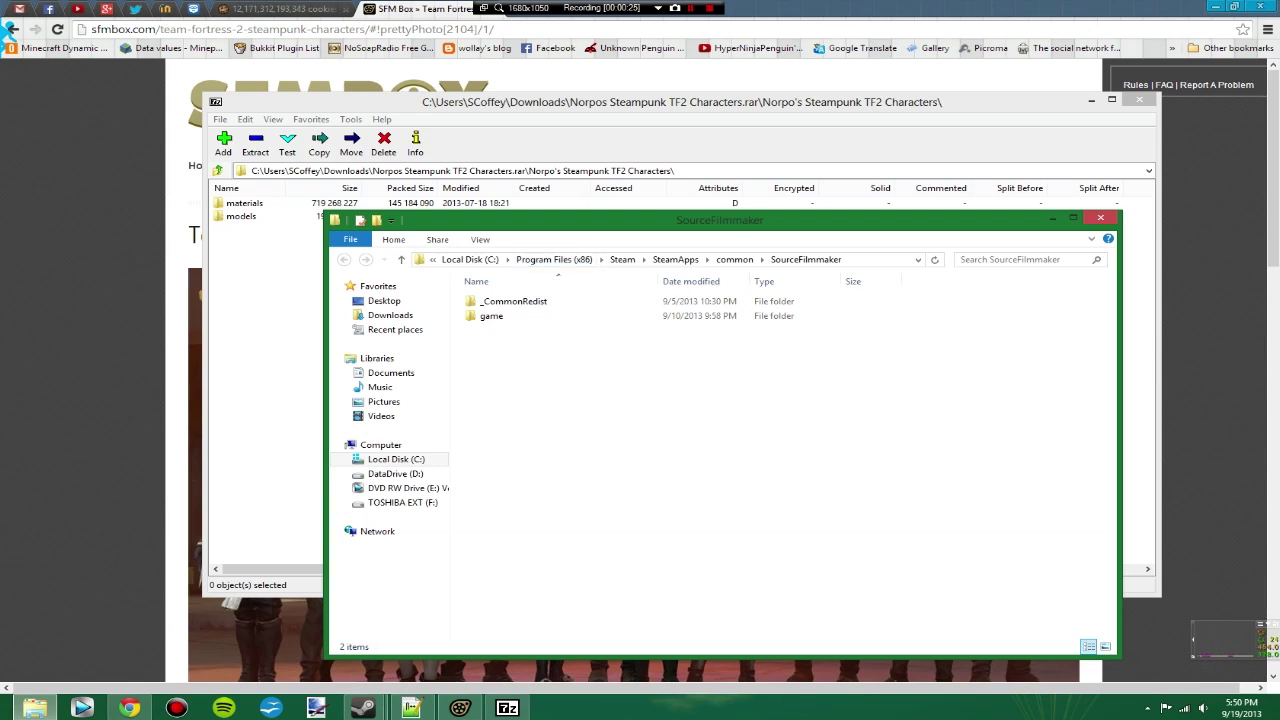
pyautogui.click(553, 259)
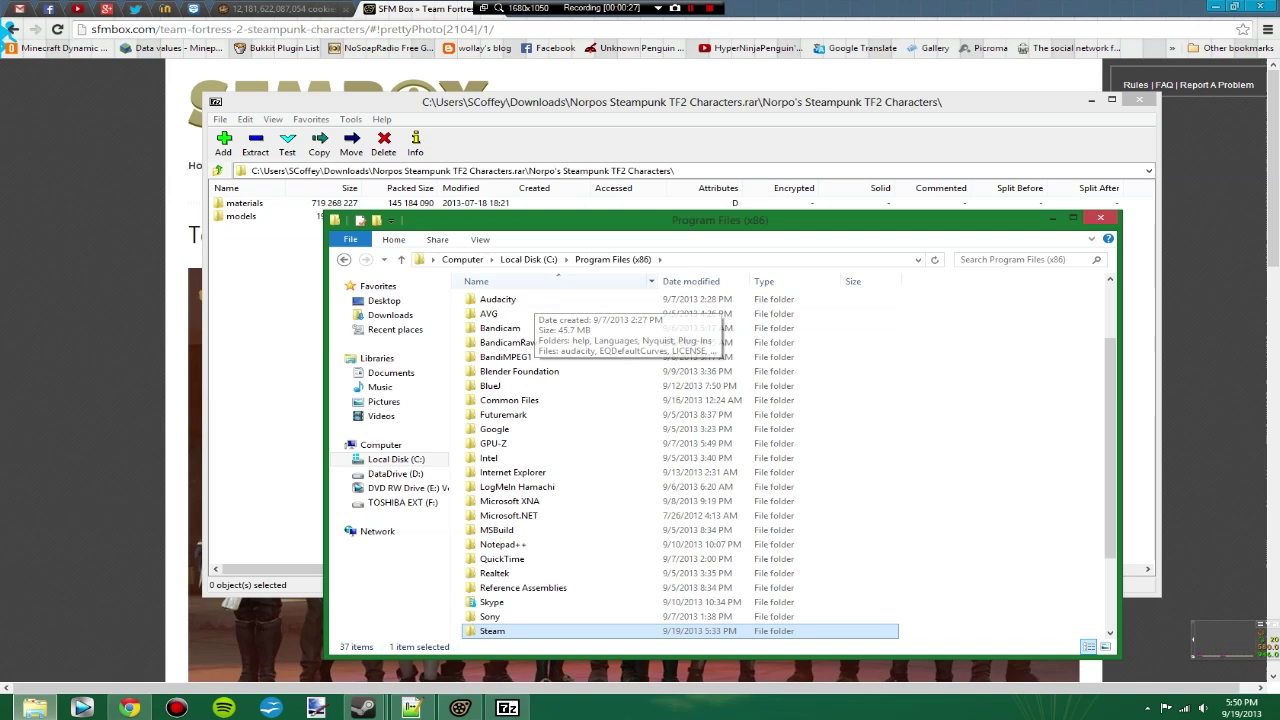
pyautogui.doubleClick(492, 530)
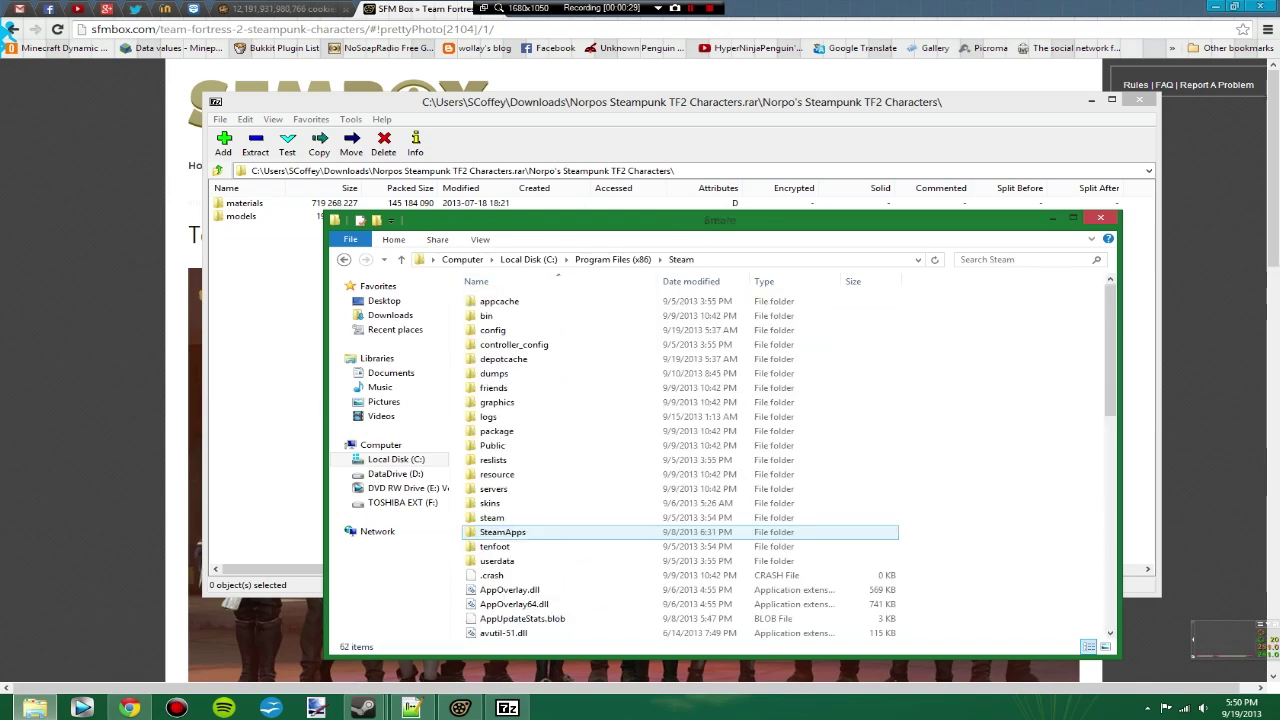
pyautogui.doubleClick(502, 531)
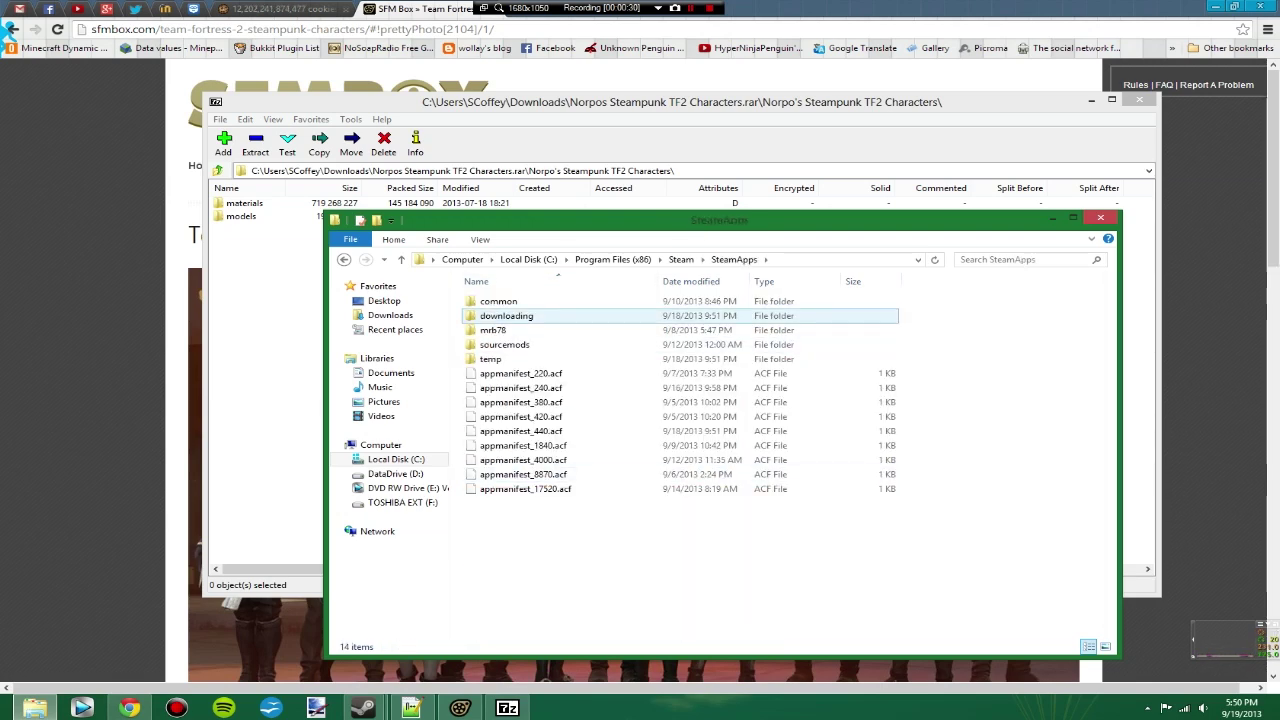
pyautogui.doubleClick(500, 301)
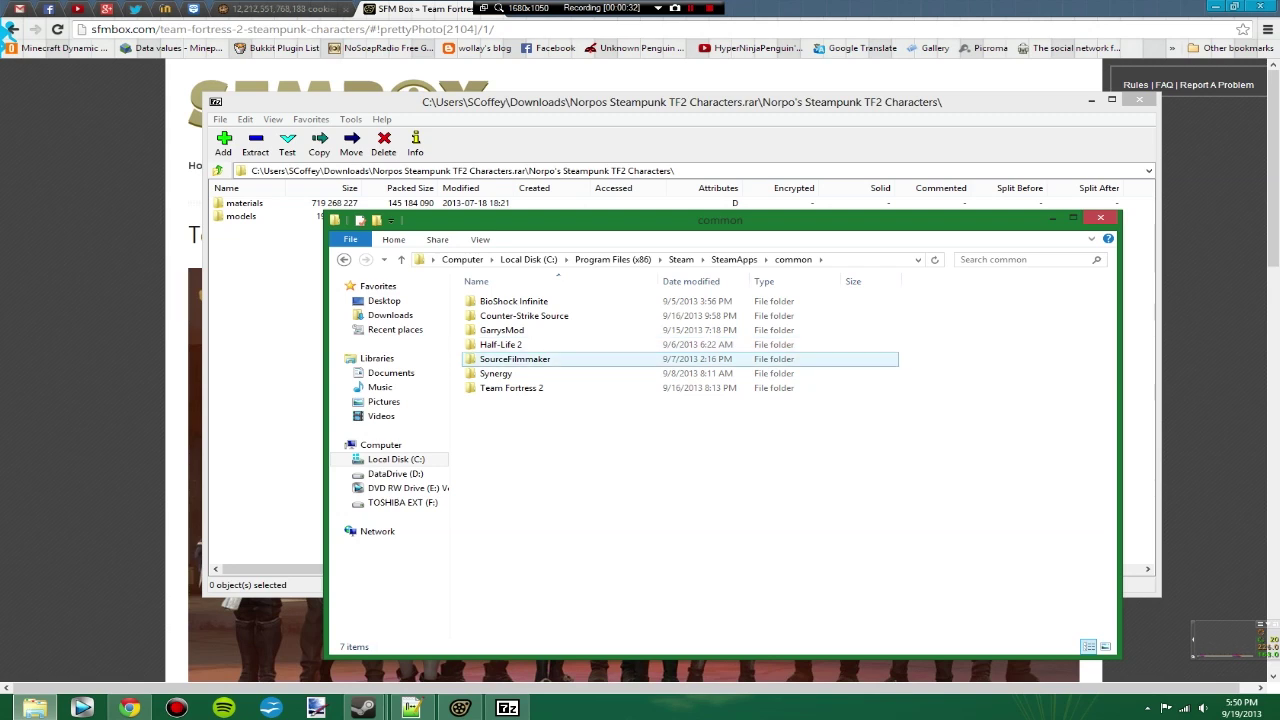
pyautogui.doubleClick(514, 359)
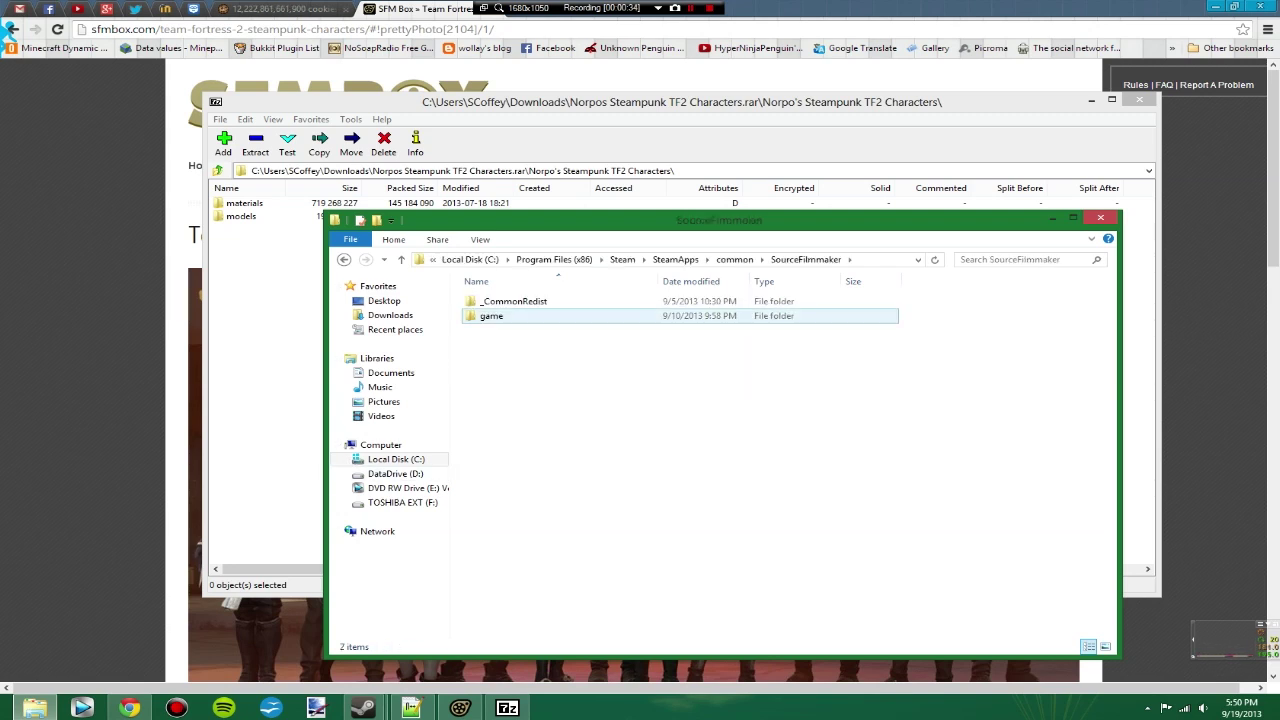
pyautogui.click(491, 316)
pyautogui.doubleClick(491, 316)
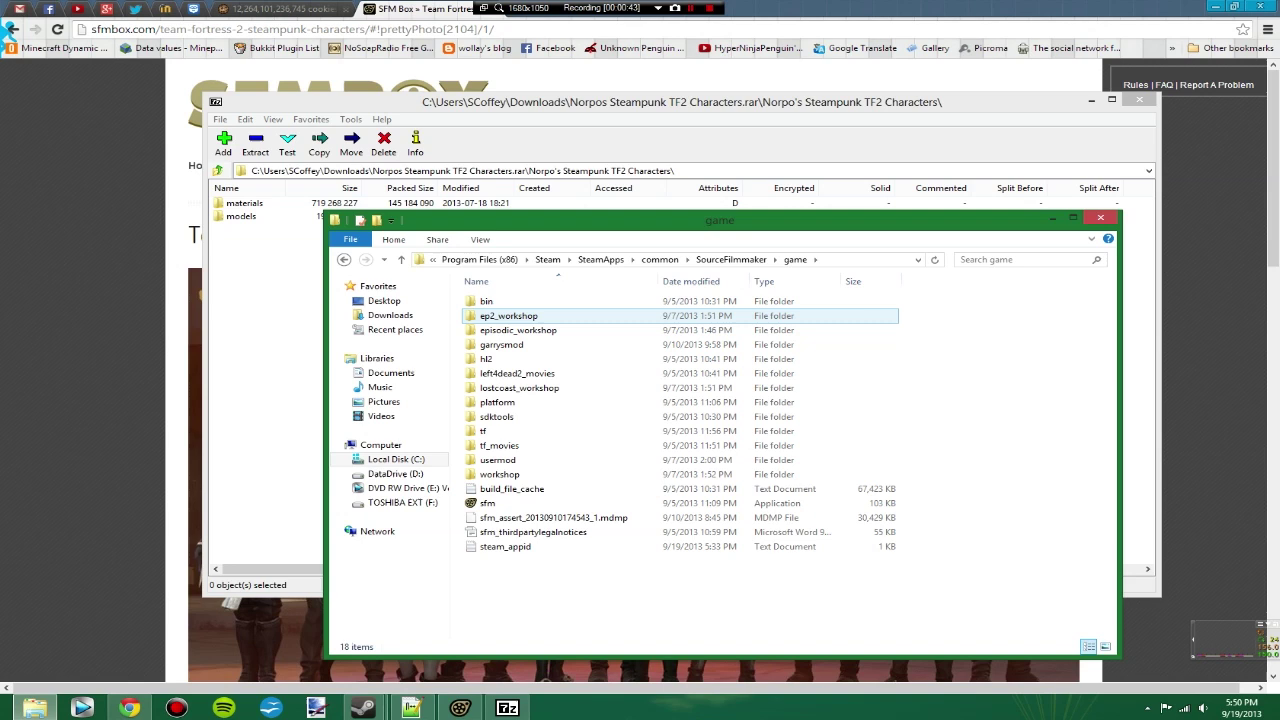
# Look over the mod folders inside game and open the usermod folder
pyautogui.click(501, 344)
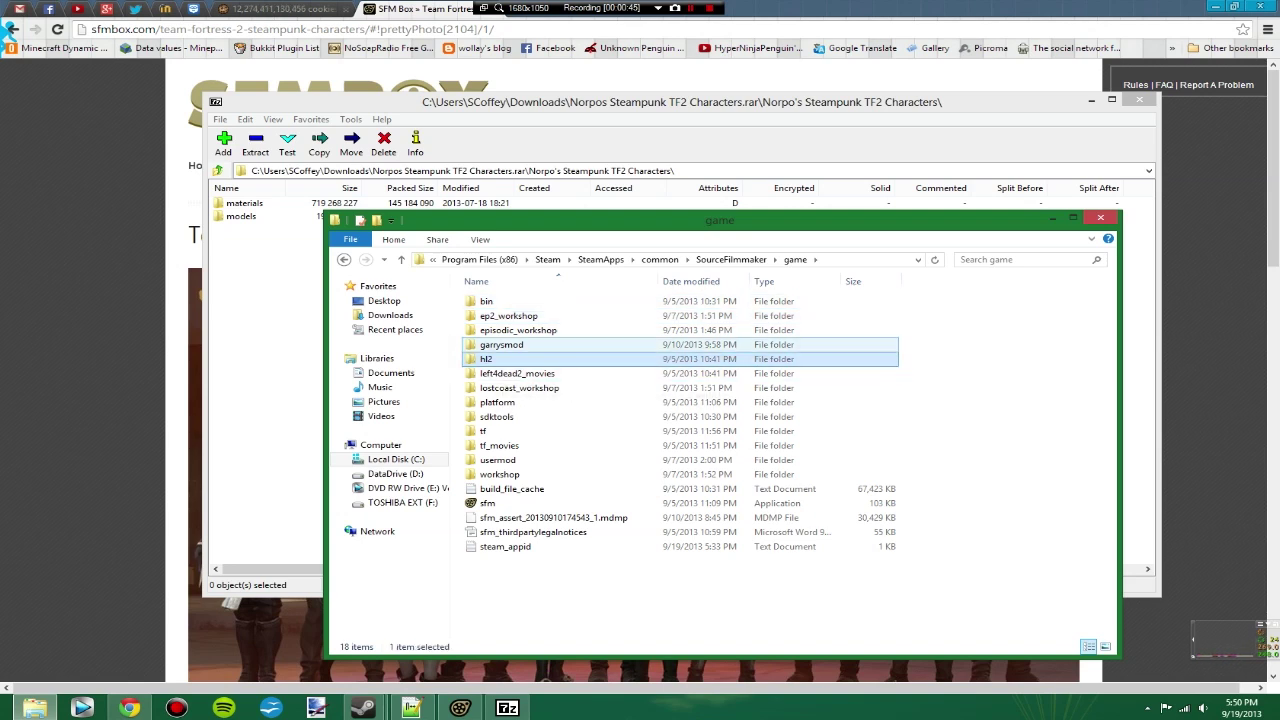
pyautogui.click(522, 374)
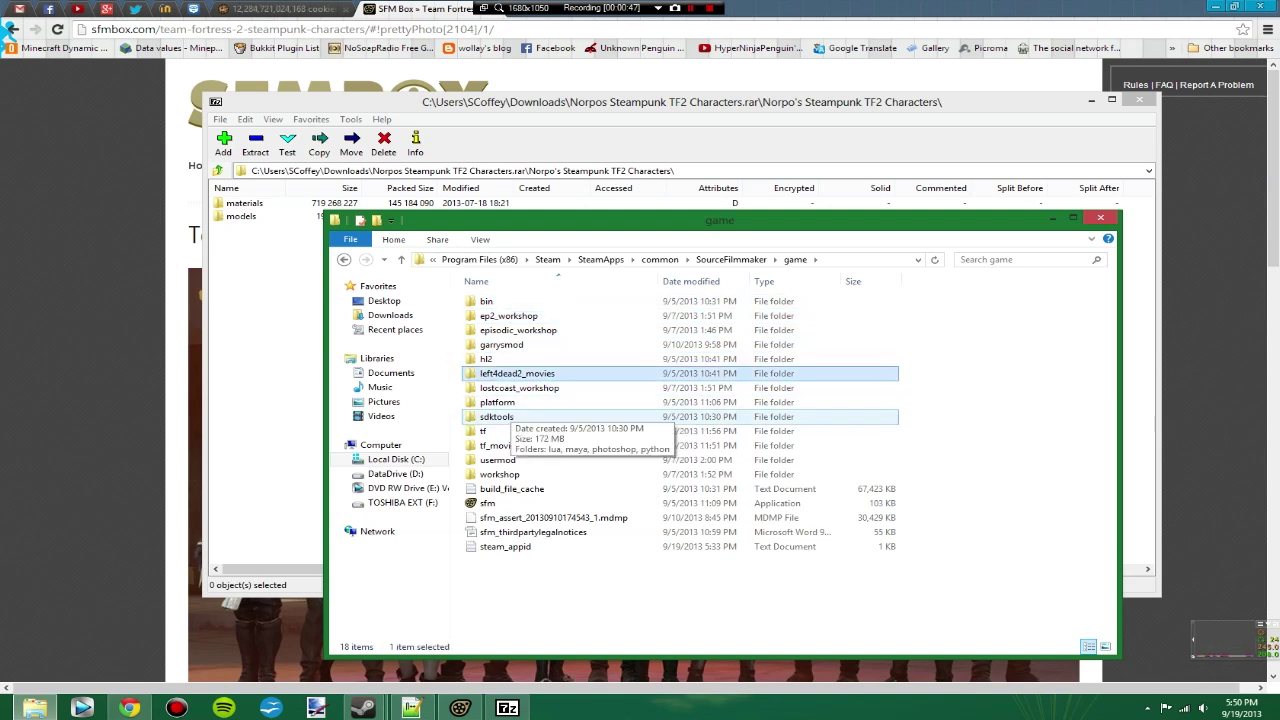
pyautogui.click(506, 431)
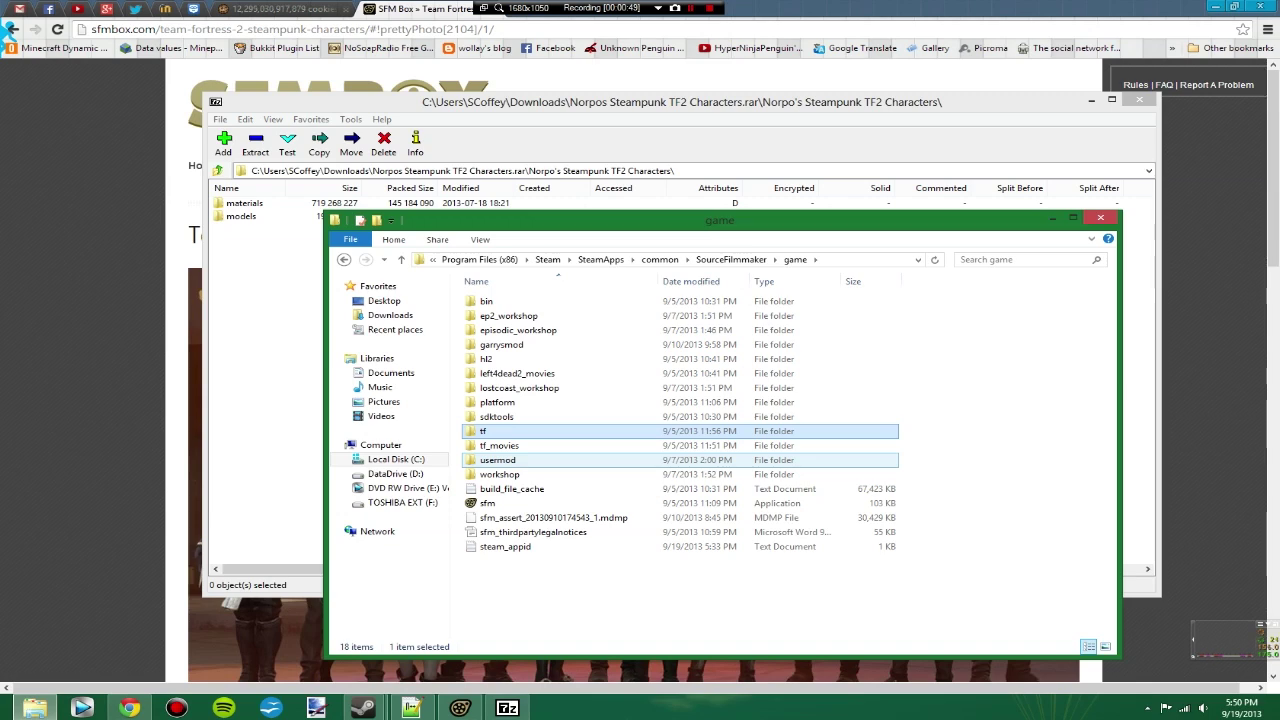
pyautogui.doubleClick(497, 460)
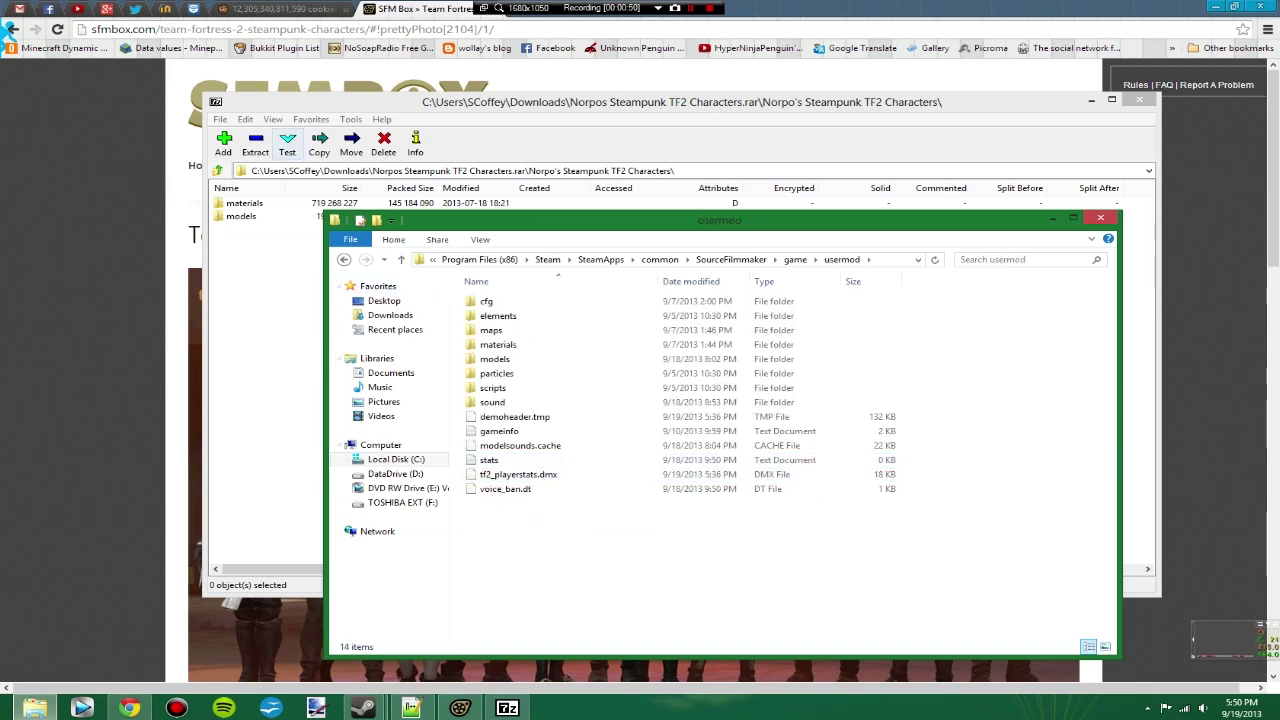
# Arrange the archive and usermod windows side by side and copy the archive's materials and models folders into usermod
pyautogui.moveTo(600, 102); pyautogui.dragTo(452, 106)
pyautogui.moveTo(148, 270); pyautogui.dragTo(64, 203)
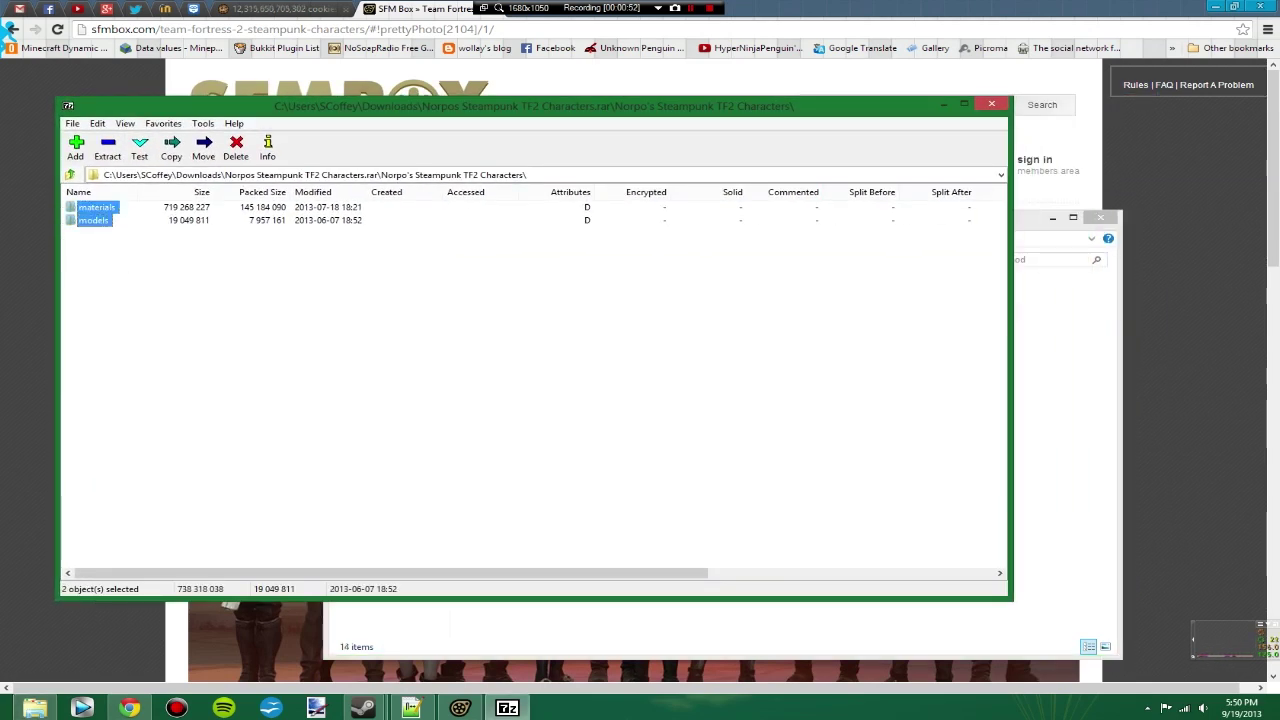
pyautogui.moveTo(1032, 217); pyautogui.dragTo(1240, 187)
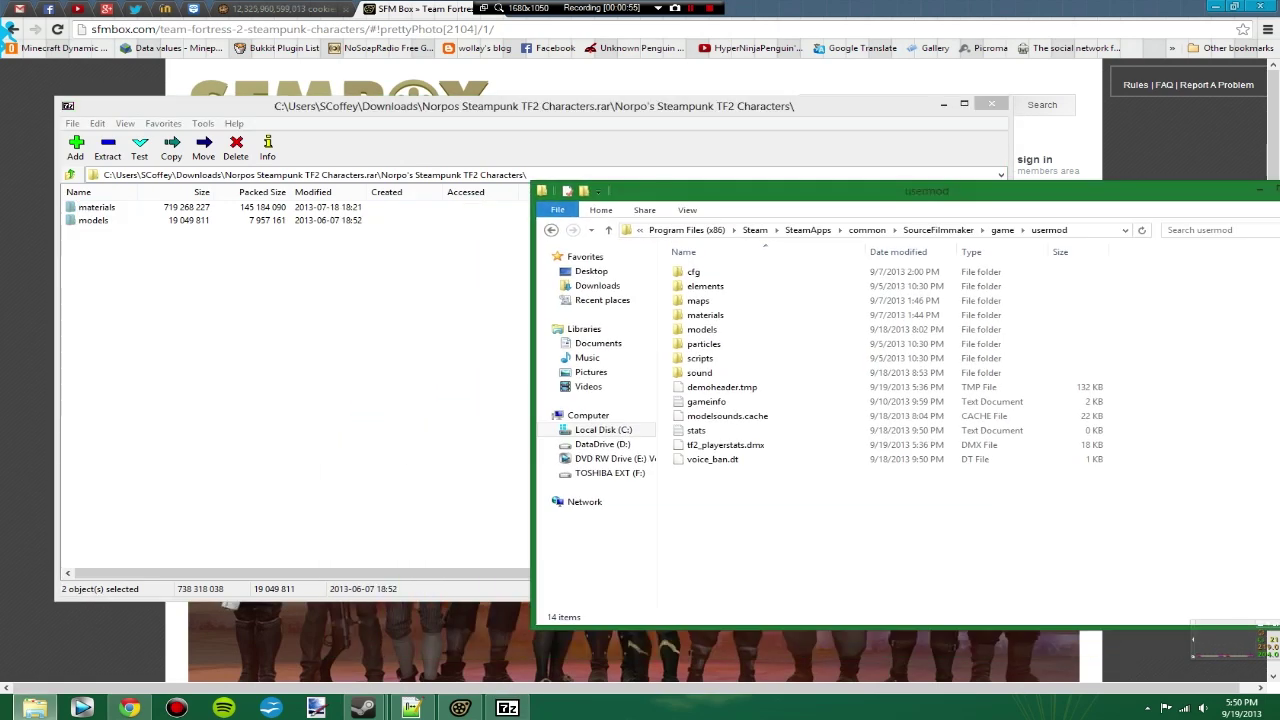
pyautogui.click(97, 209)
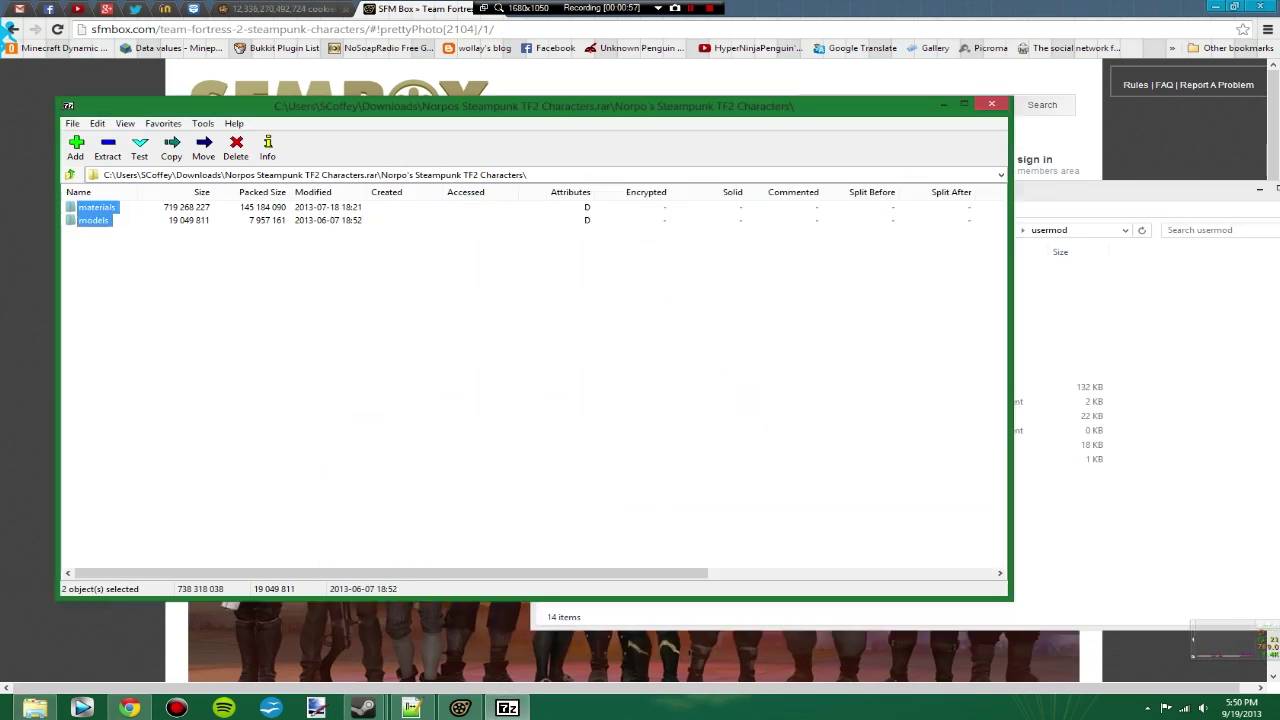
pyautogui.moveTo(97, 209); pyautogui.dragTo(1130, 530)
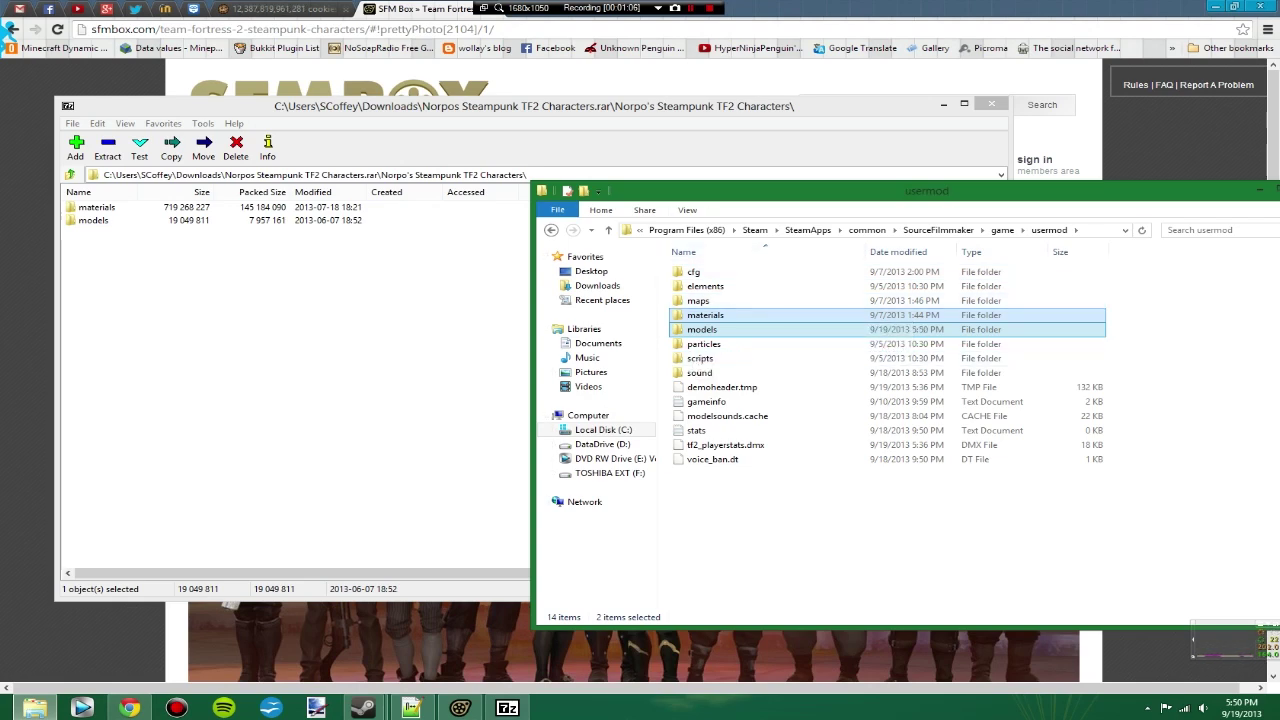
# Close the usermod folder window and the archive window
pyautogui.hotkey('alt', 'Tab')
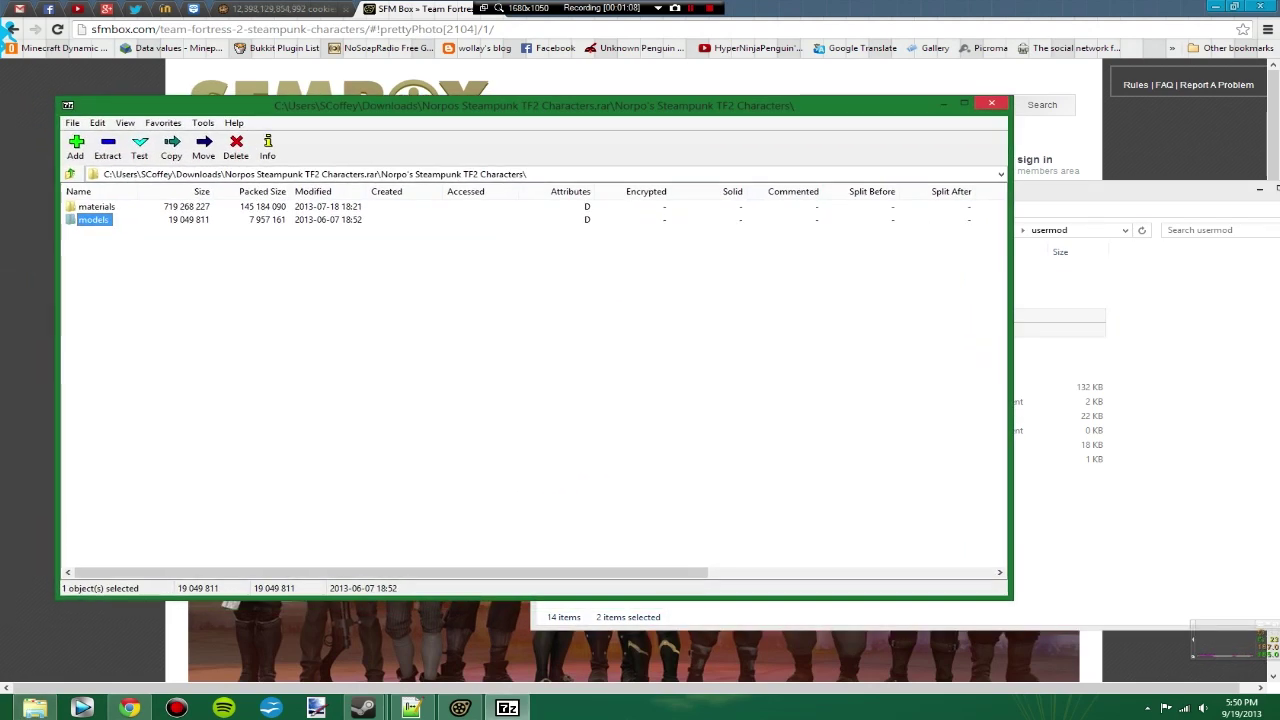
pyautogui.hotkey('alt', 'Tab')
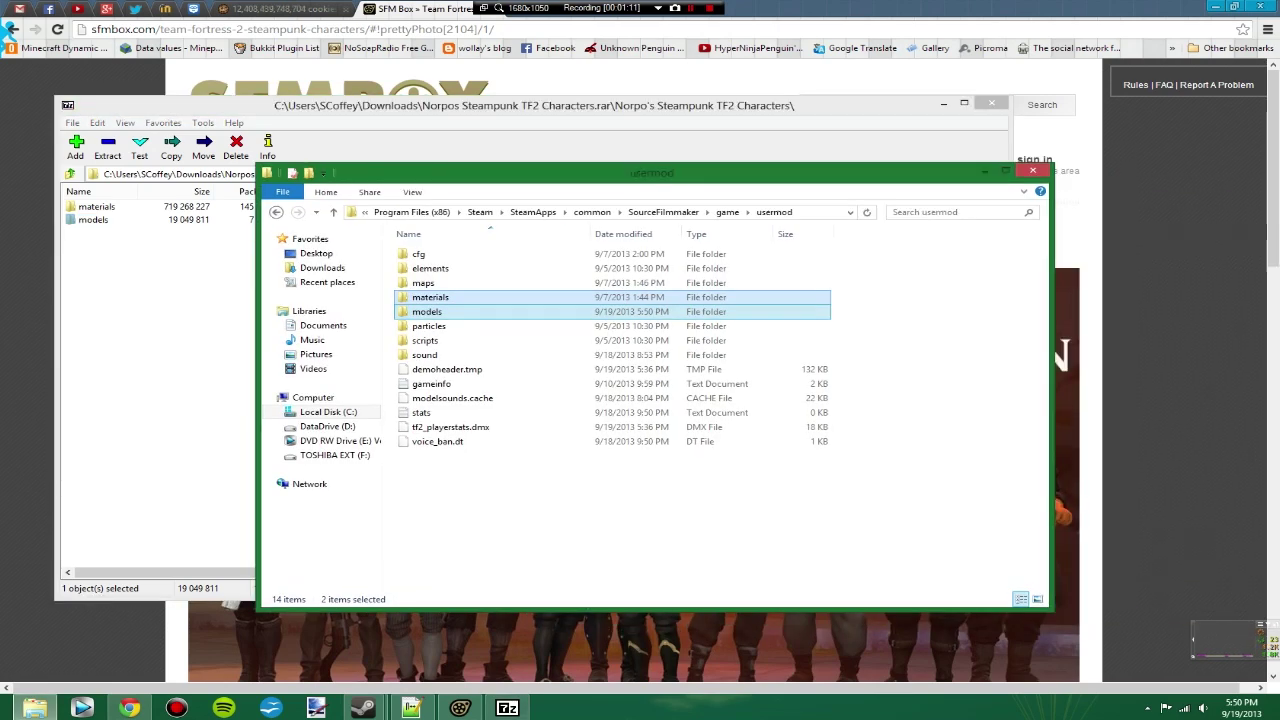
pyautogui.hotkey('alt', 'F4')
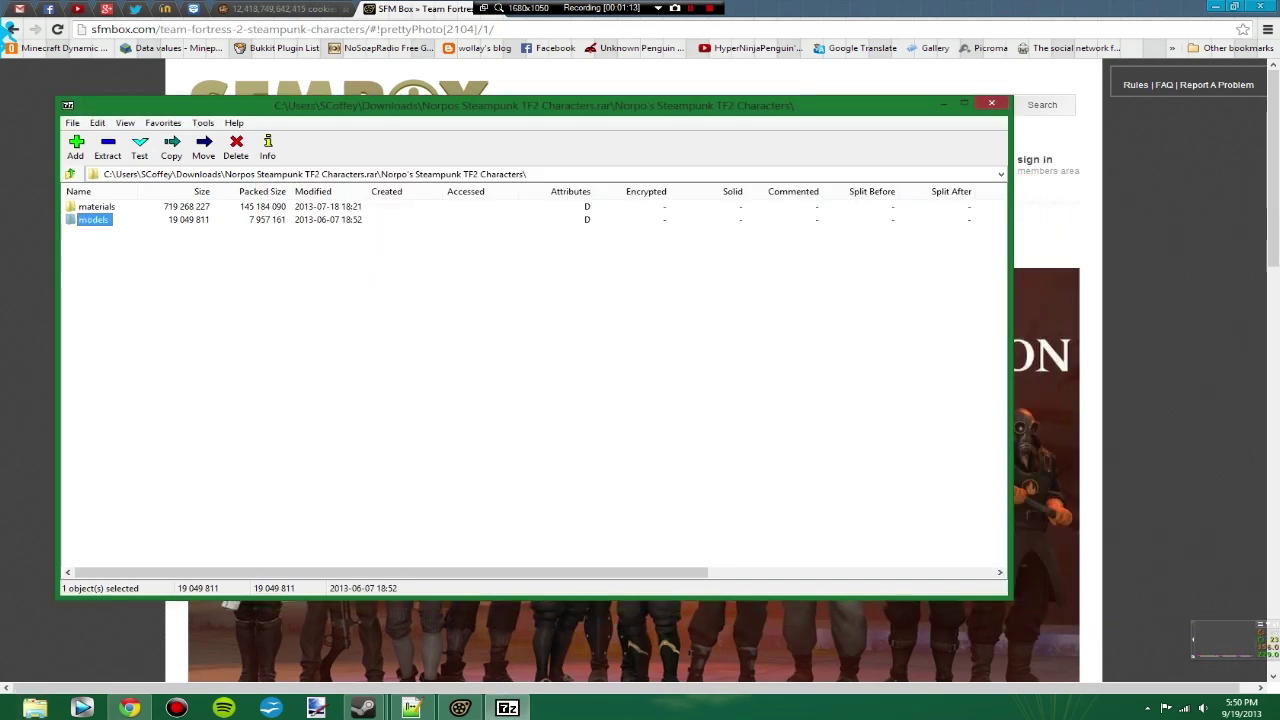
pyautogui.hotkey('alt', 'F4')
# Switch to Source Filmmaker and show the Motion Editor with the playhead at the start of shot1
pyautogui.hotkey('alt', 'Tab')
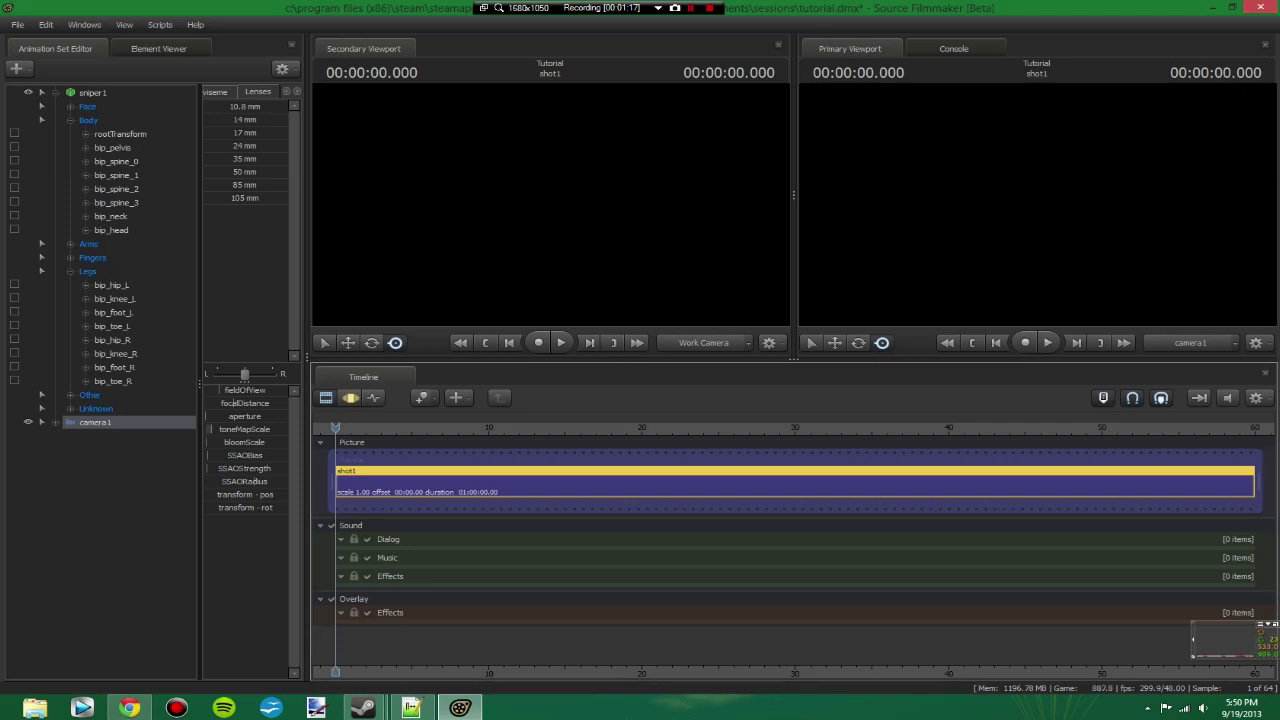
pyautogui.moveTo(336, 427); pyautogui.dragTo(369, 427)
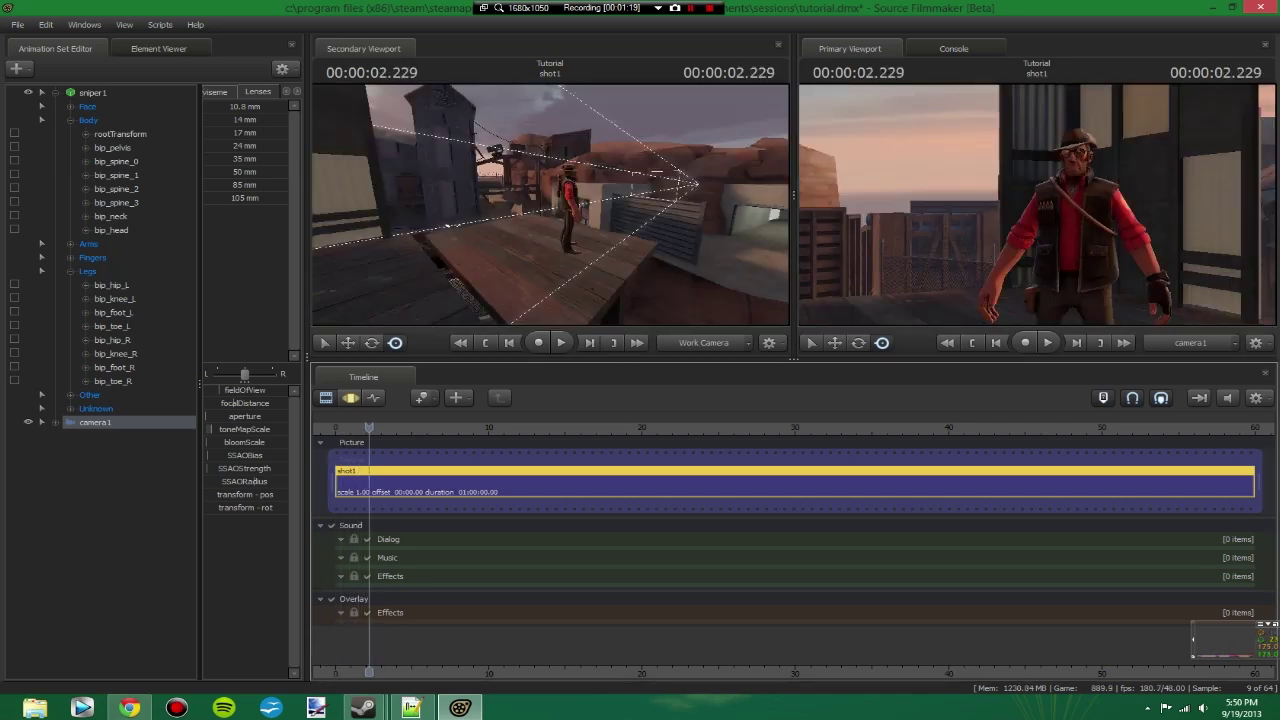
pyautogui.press('Home')
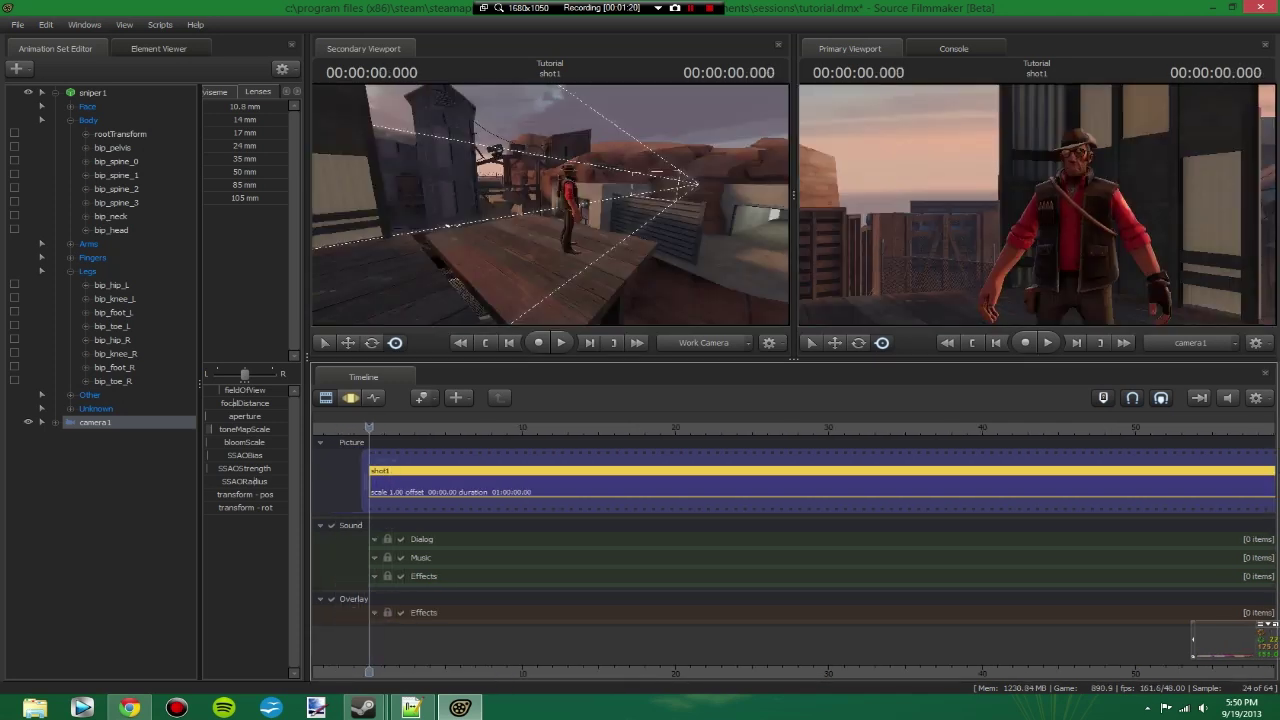
pyautogui.press('F4')
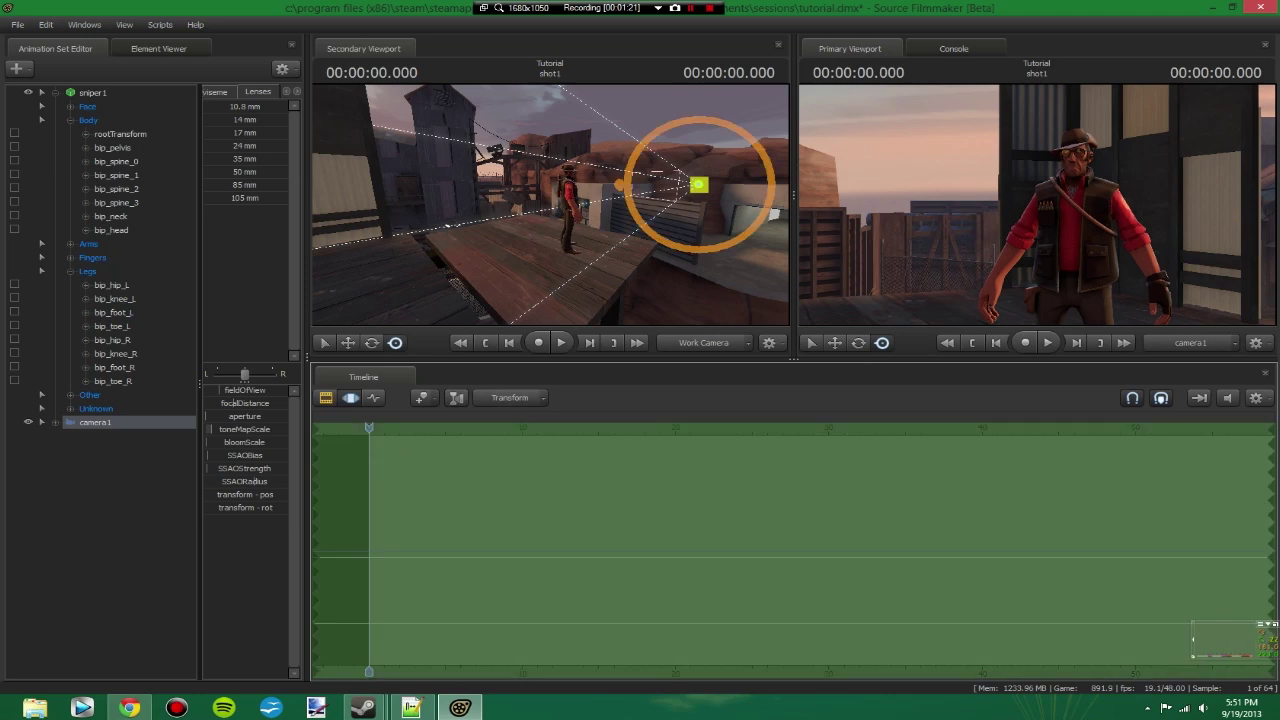
# Start creating an animation set for a new model so the model file browser opens
pyautogui.click(18, 24)
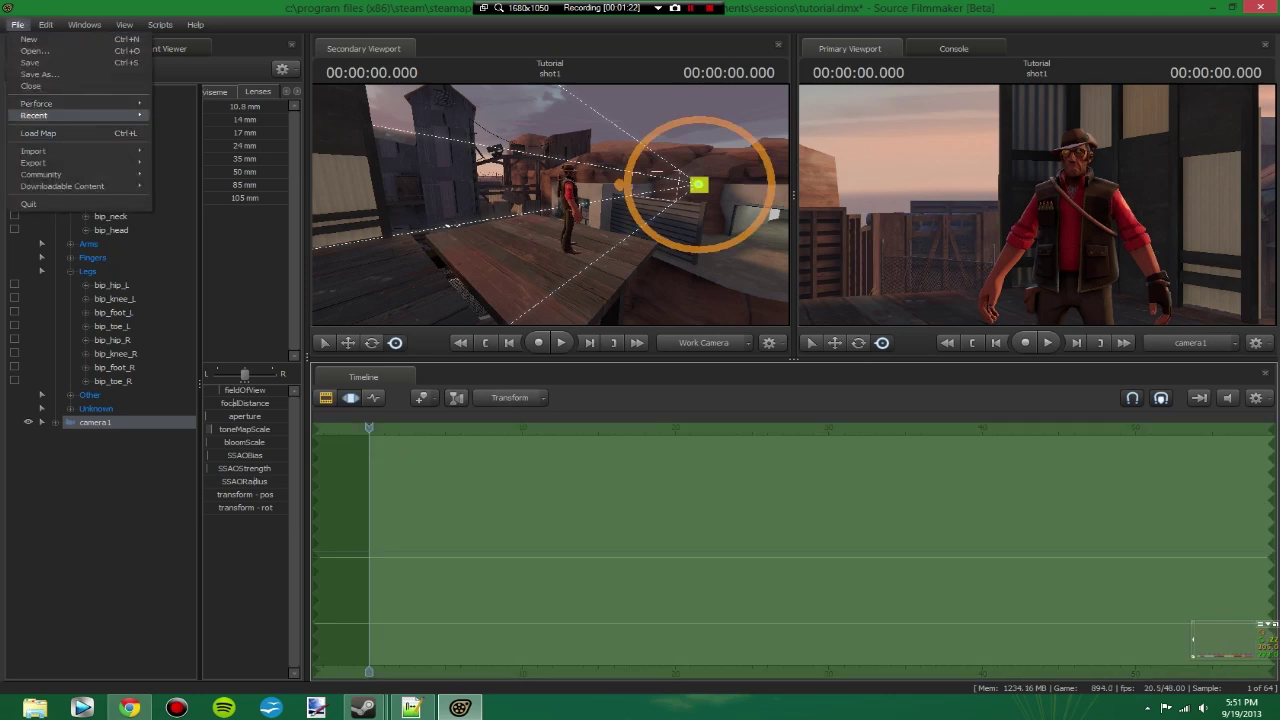
pyautogui.press('Escape')
pyautogui.click(17, 68)
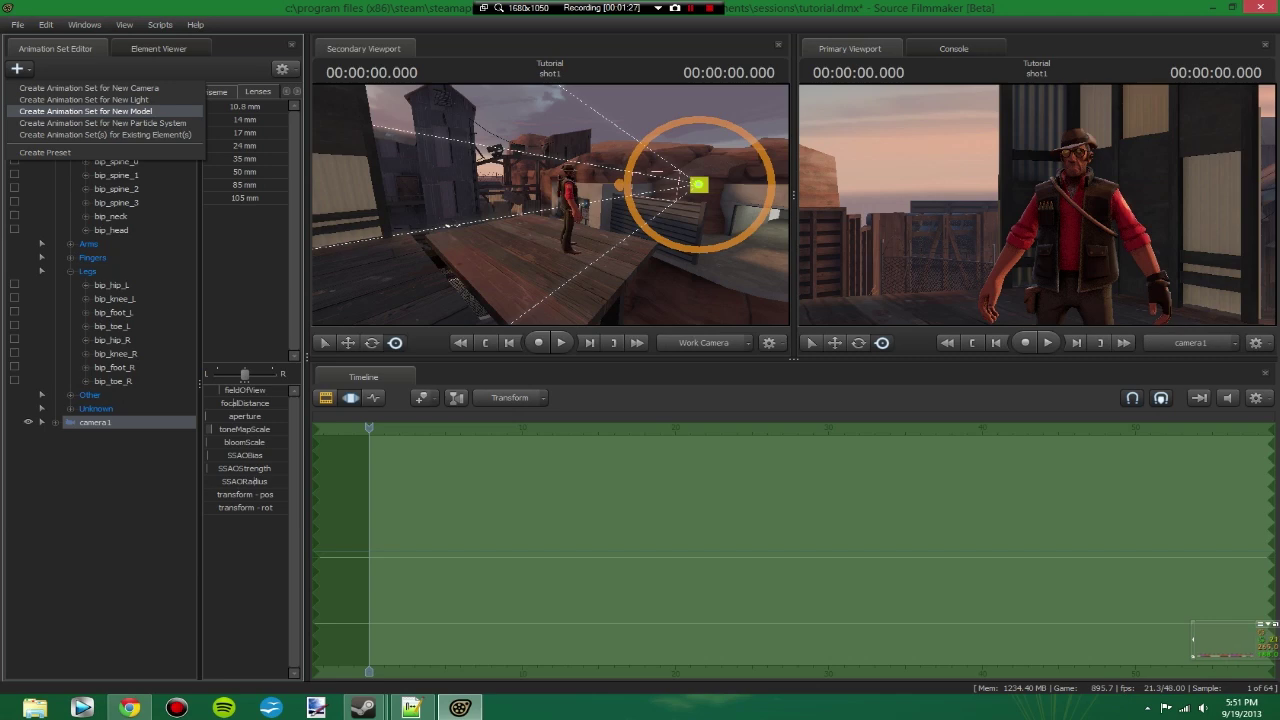
pyautogui.click(85, 111)
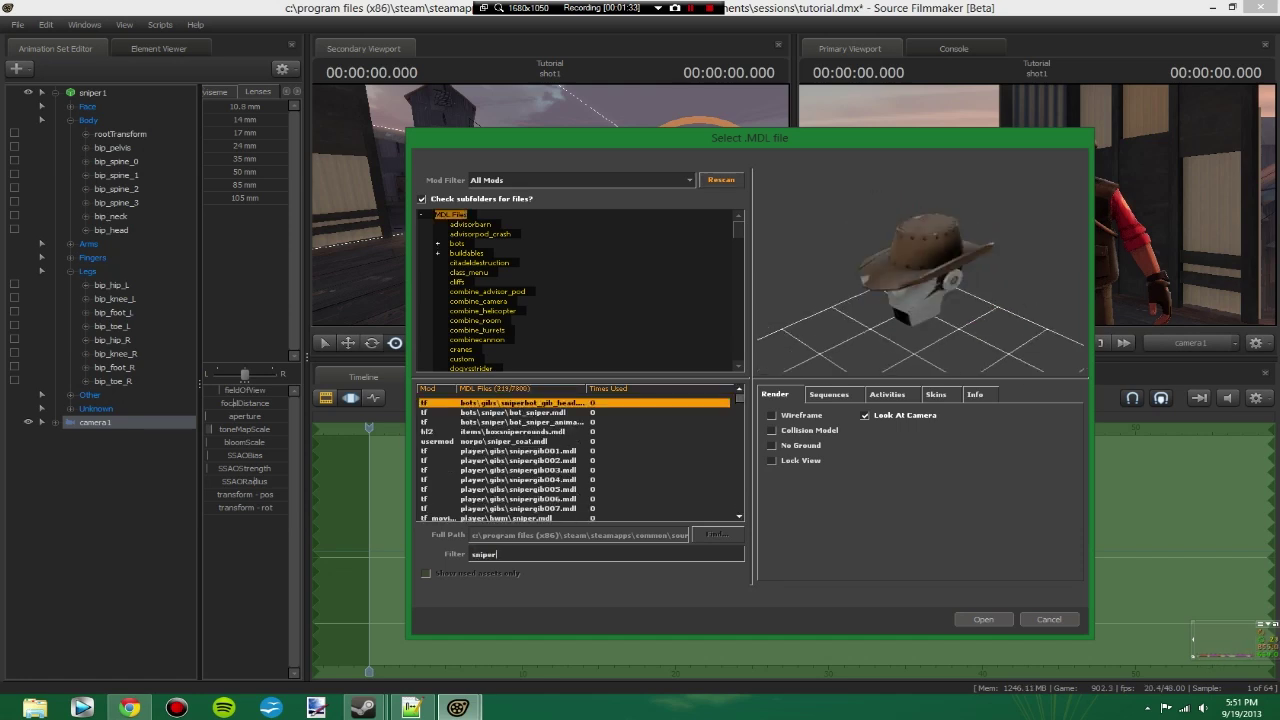
# Search the model files for steampunk
pyautogui.doubleClick(484, 555)
pyautogui.write('steam')
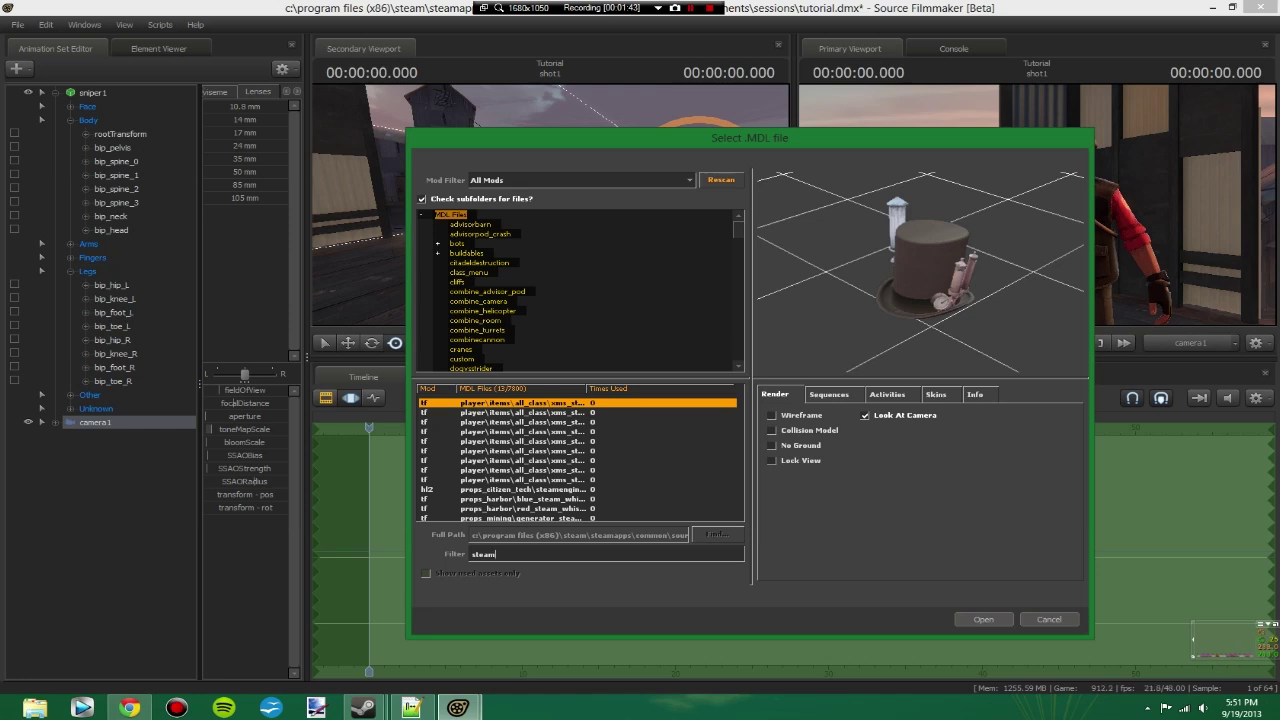
pyautogui.write('punk')
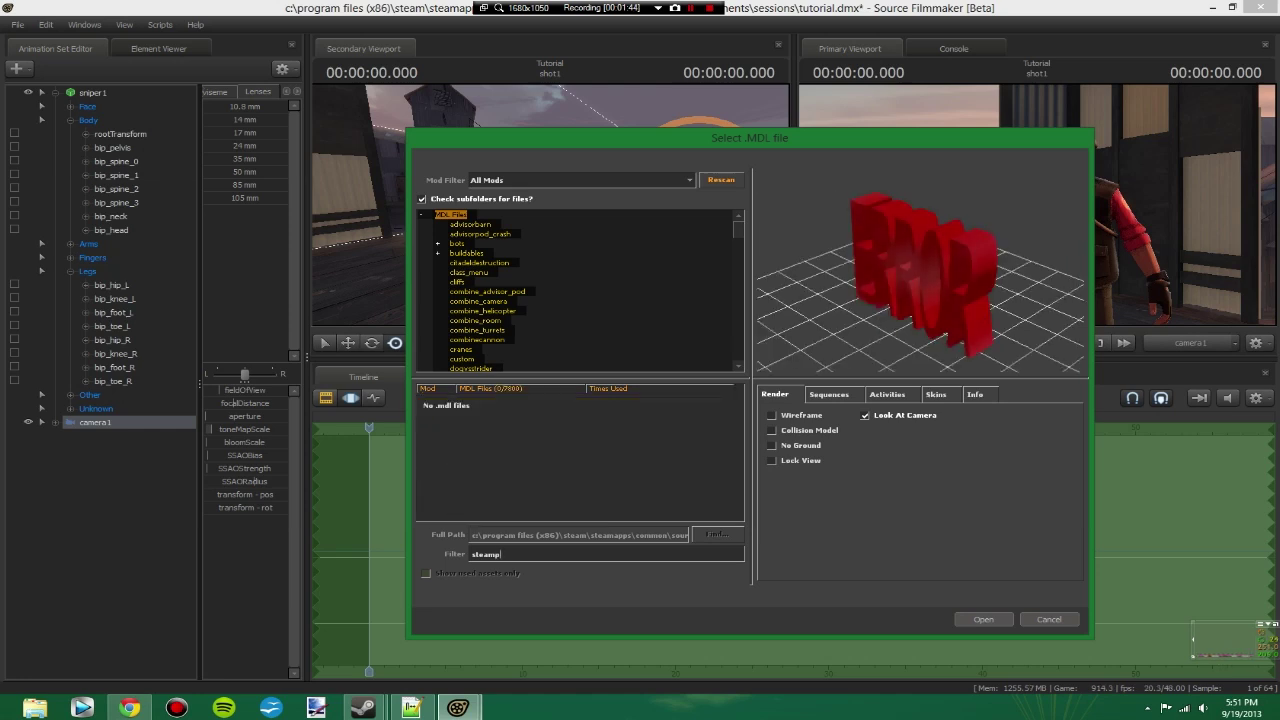
# Clear the model search filter and limit the list to models from usermod
pyautogui.press('BackSpace')
pyautogui.press('BackSpace')
pyautogui.press('BackSpace')
pyautogui.press('BackSpace')
pyautogui.press('BackSpace')
pyautogui.press('BackSpace')
pyautogui.press('BackSpace')
pyautogui.press('BackSpace')
pyautogui.press('BackSpace')
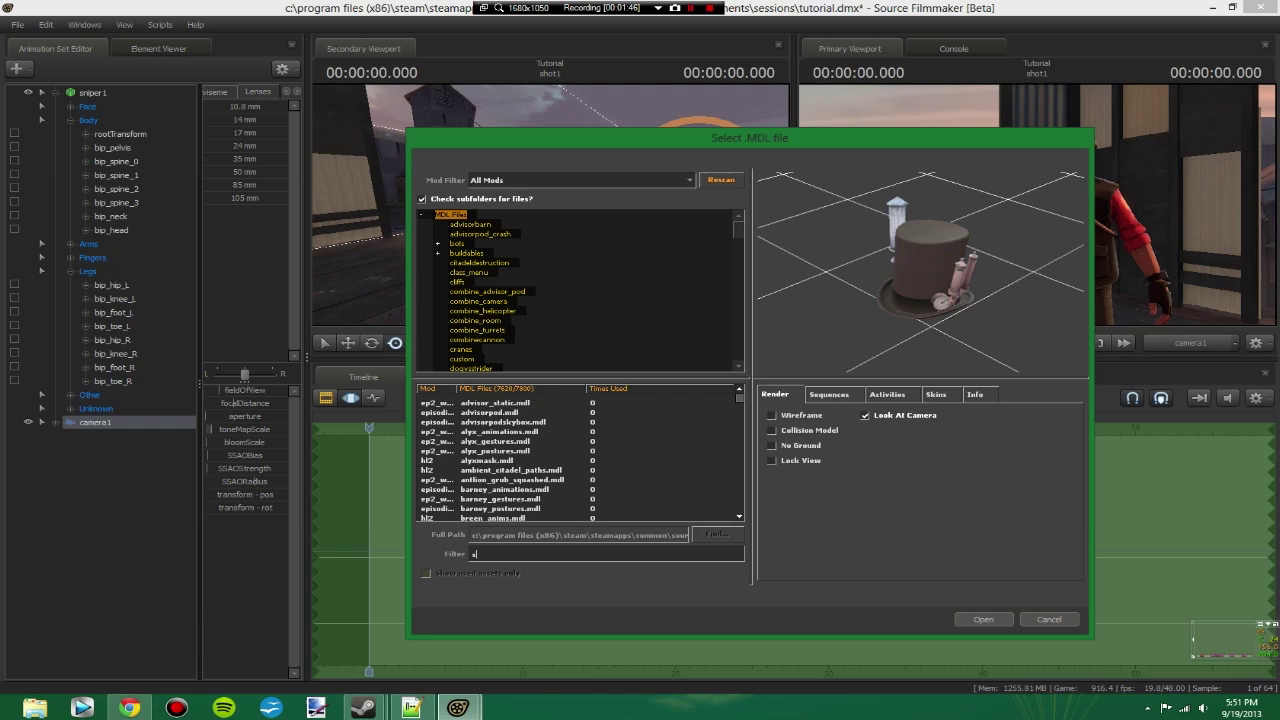
pyautogui.click(582, 180)
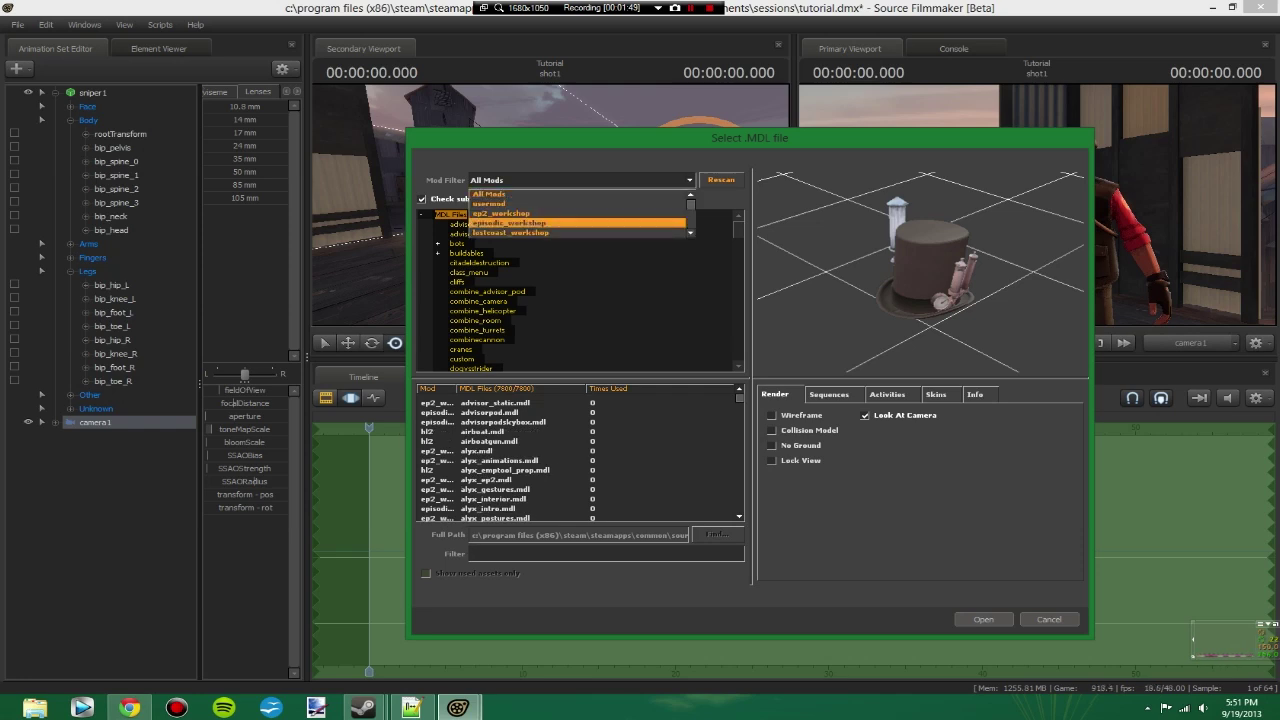
pyautogui.click(578, 203)
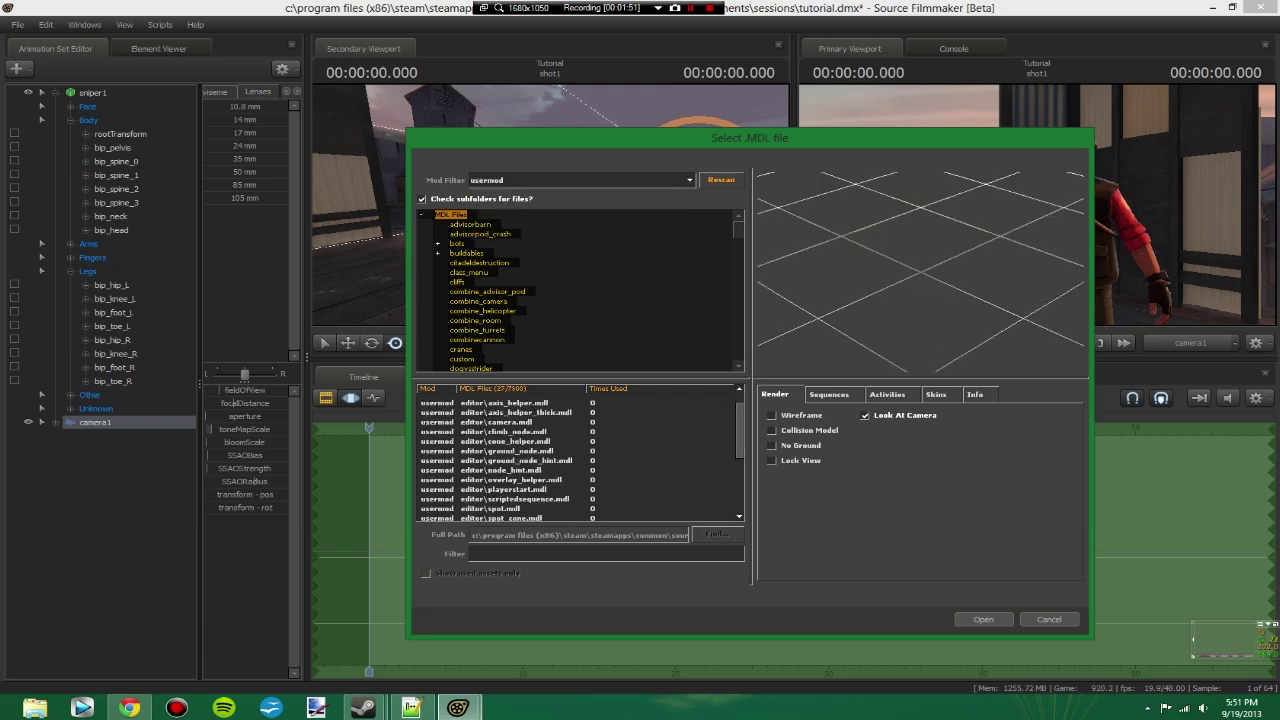
# Preview the norpo pyro_butcher model from the front and up close
pyautogui.moveTo(740, 430); pyautogui.dragTo(740, 485)
pyautogui.click(530, 470)
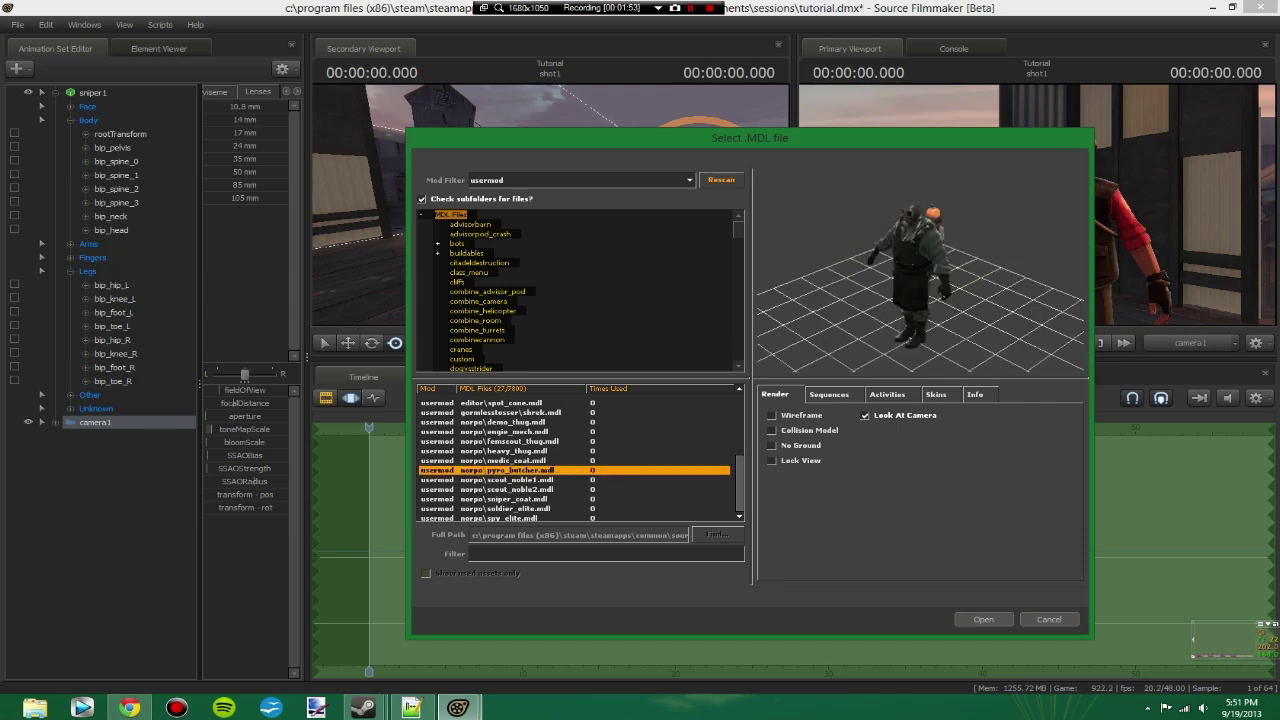
pyautogui.moveTo(900, 290); pyautogui.dragTo(940, 262)
pyautogui.moveTo(940, 262); pyautogui.dragTo(940, 215, button='right')
pyautogui.moveTo(930, 260); pyautogui.dragTo(932, 268)
pyautogui.moveTo(930, 250); pyautogui.dragTo(916, 332, button='middle')
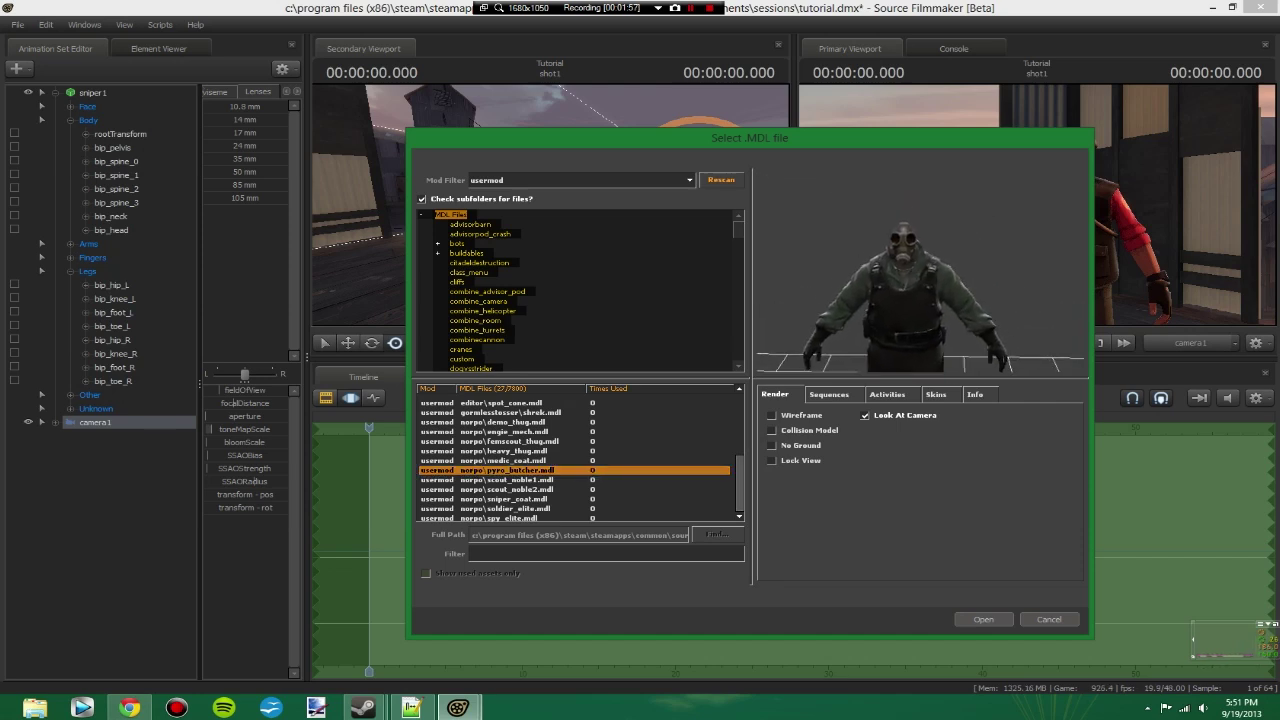
# Preview more custom models, including norpo's femscout_thug, heavy_thug, medic_coat, soldier_elite and spy_elite, plus the shrek model
pyautogui.click(530, 441)
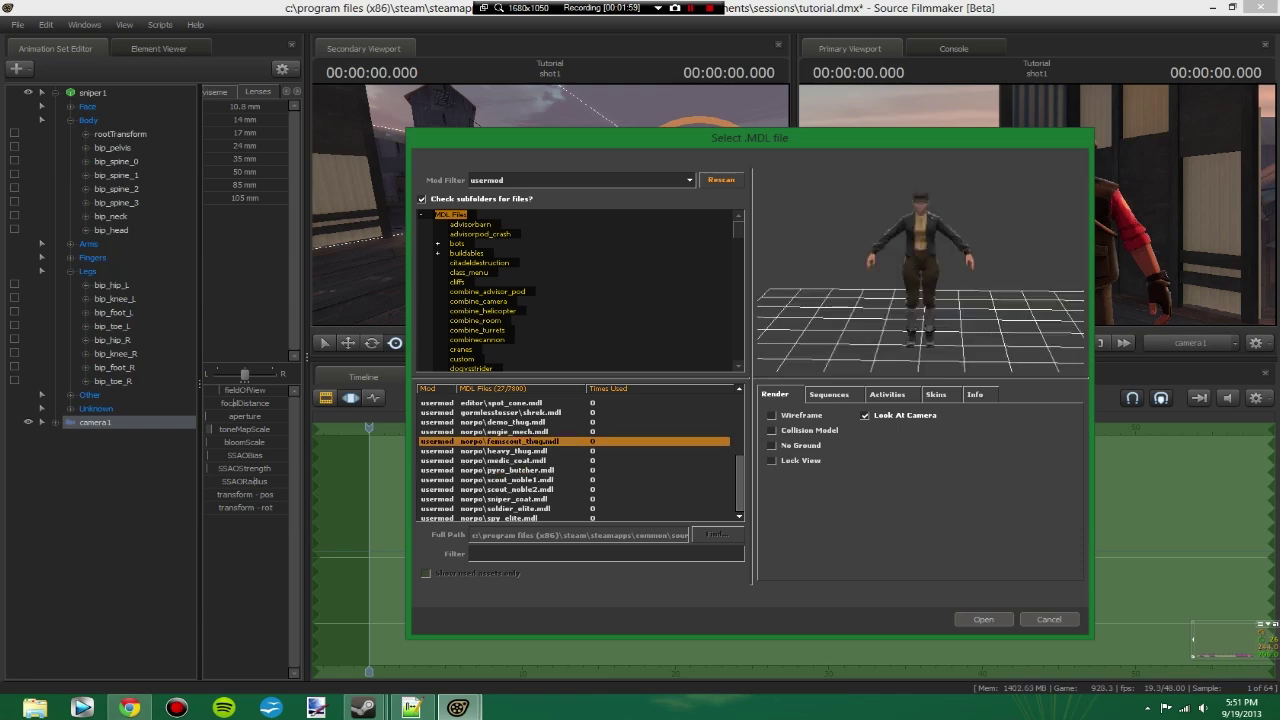
pyautogui.moveTo(930, 270); pyautogui.dragTo(855, 276)
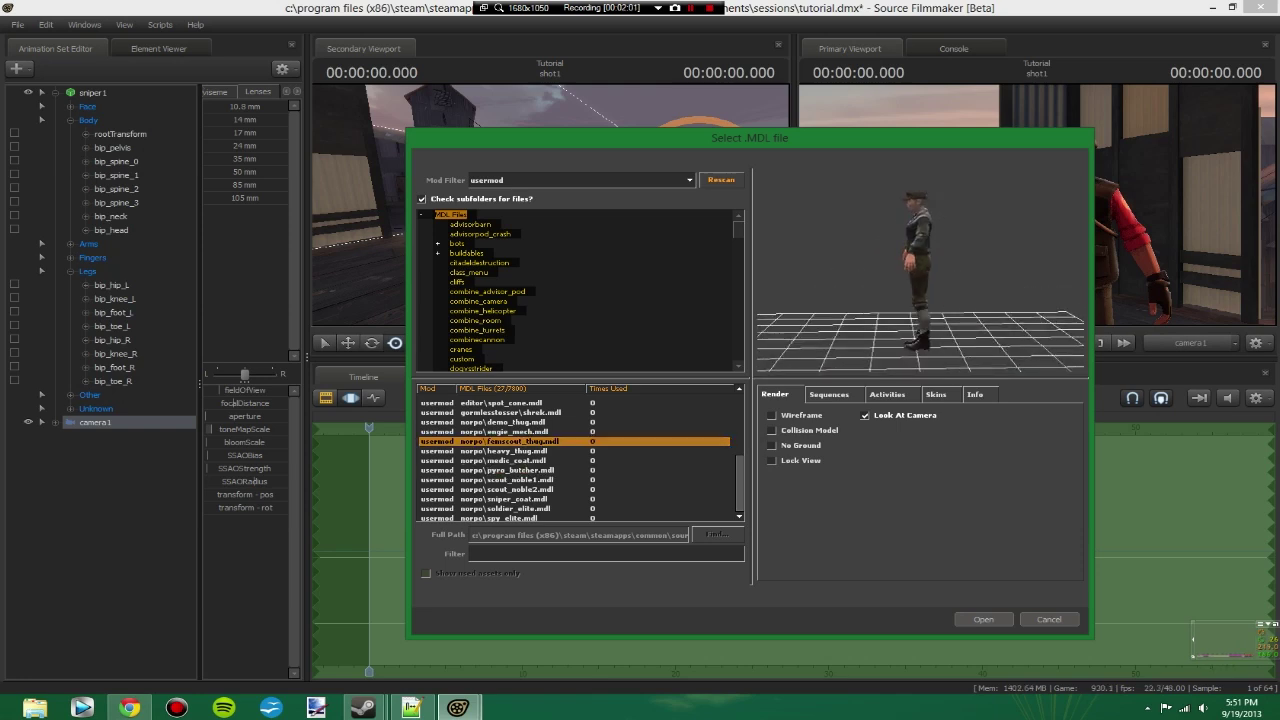
pyautogui.click(530, 451)
pyautogui.click(530, 461)
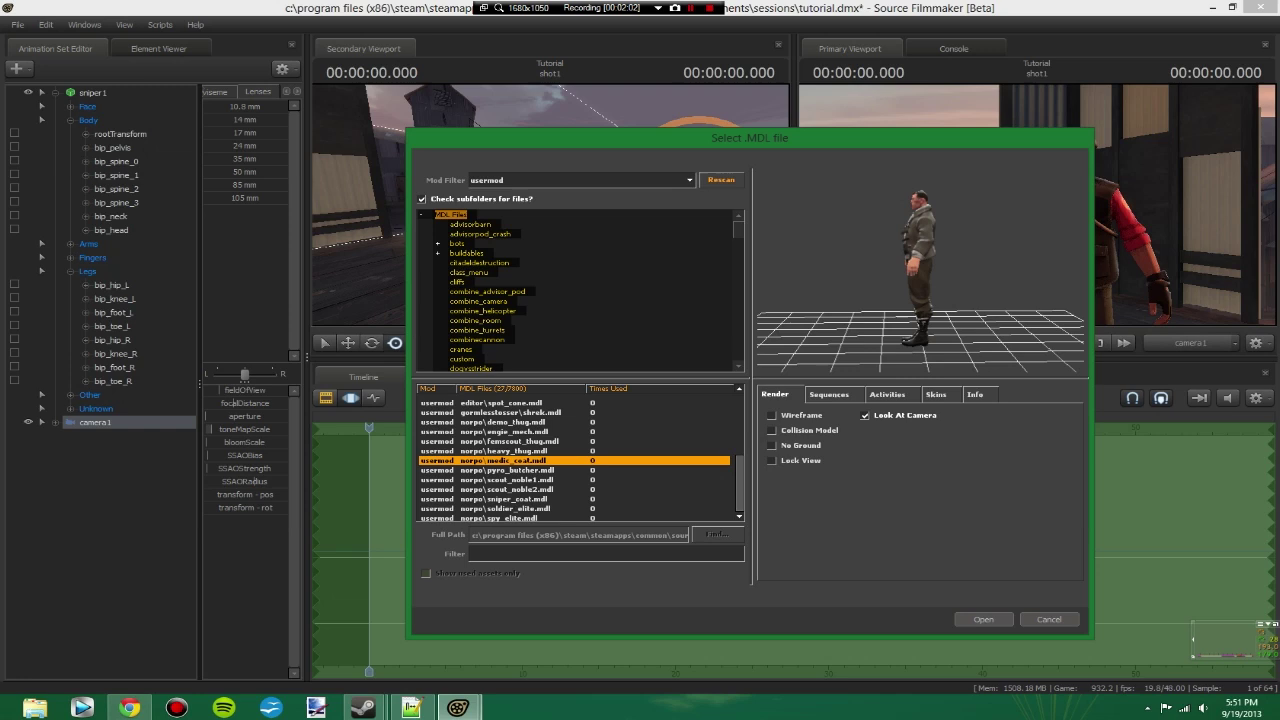
pyautogui.moveTo(890, 270); pyautogui.dragTo(940, 272)
pyautogui.click(530, 509)
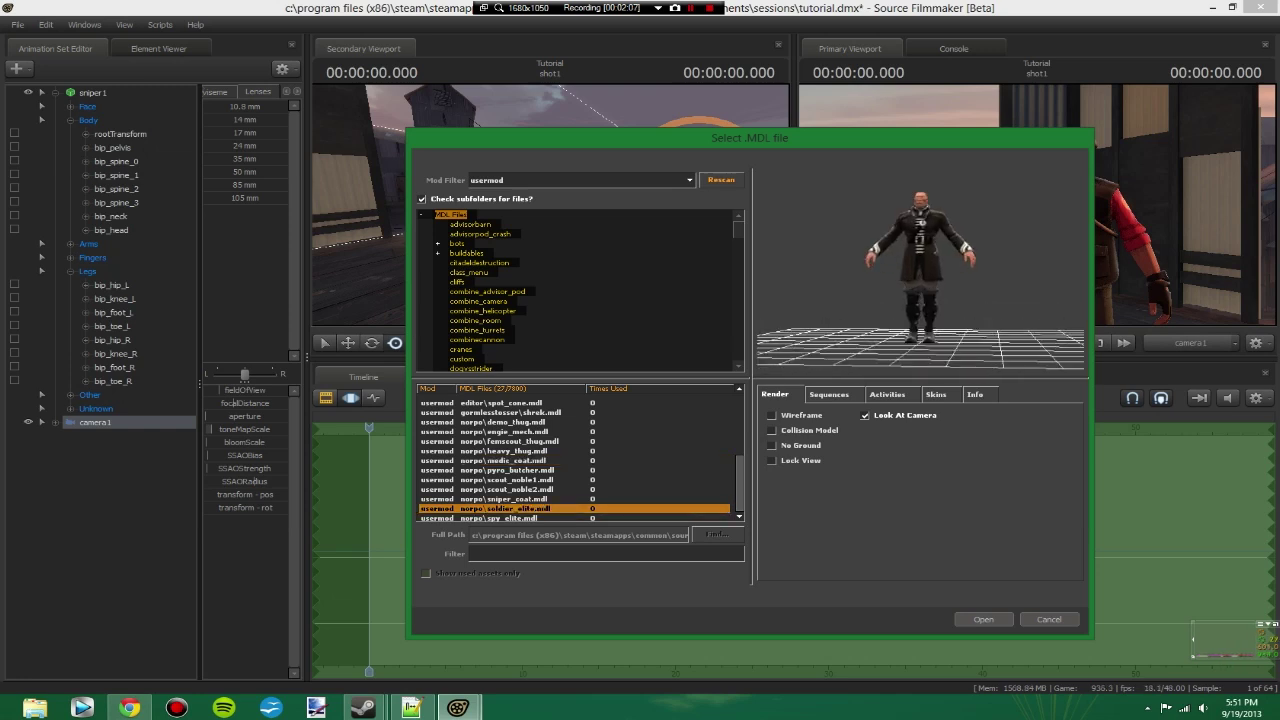
pyautogui.click(514, 518)
pyautogui.click(514, 413)
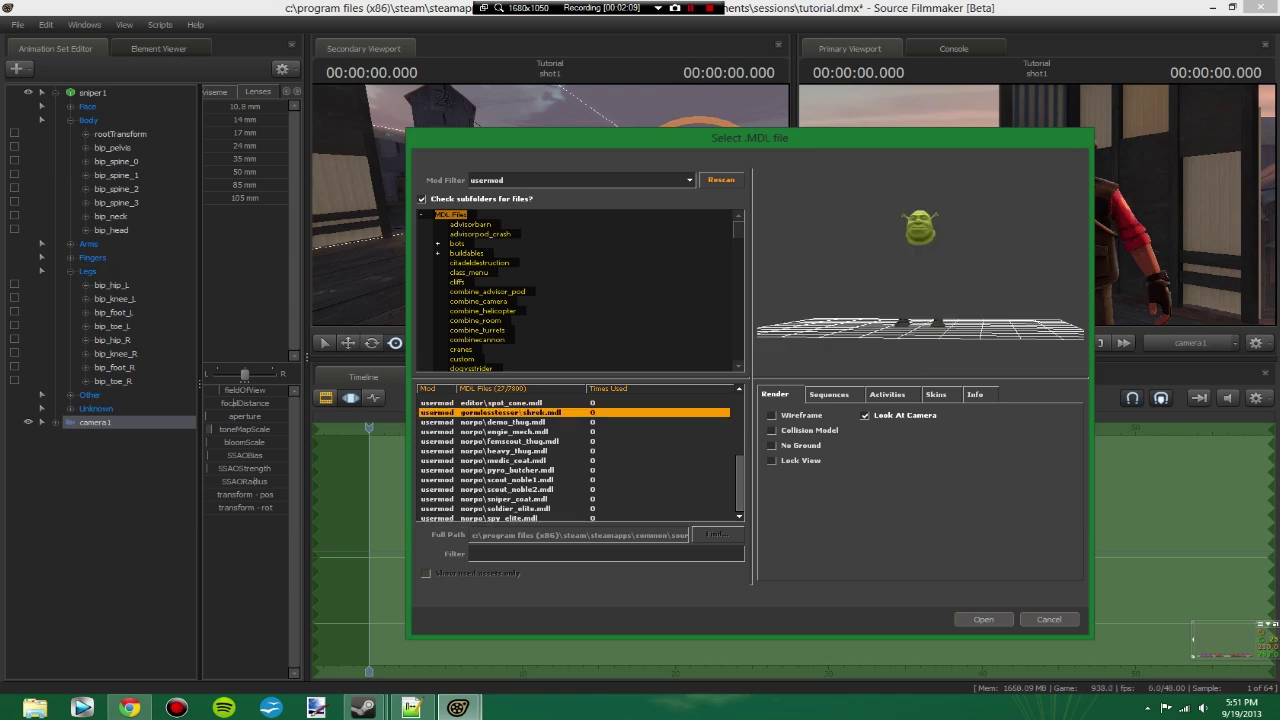
# Add the norpo demo_thug model to the session and move it onto the wooden deck behind the sniper
pyautogui.click(514, 422)
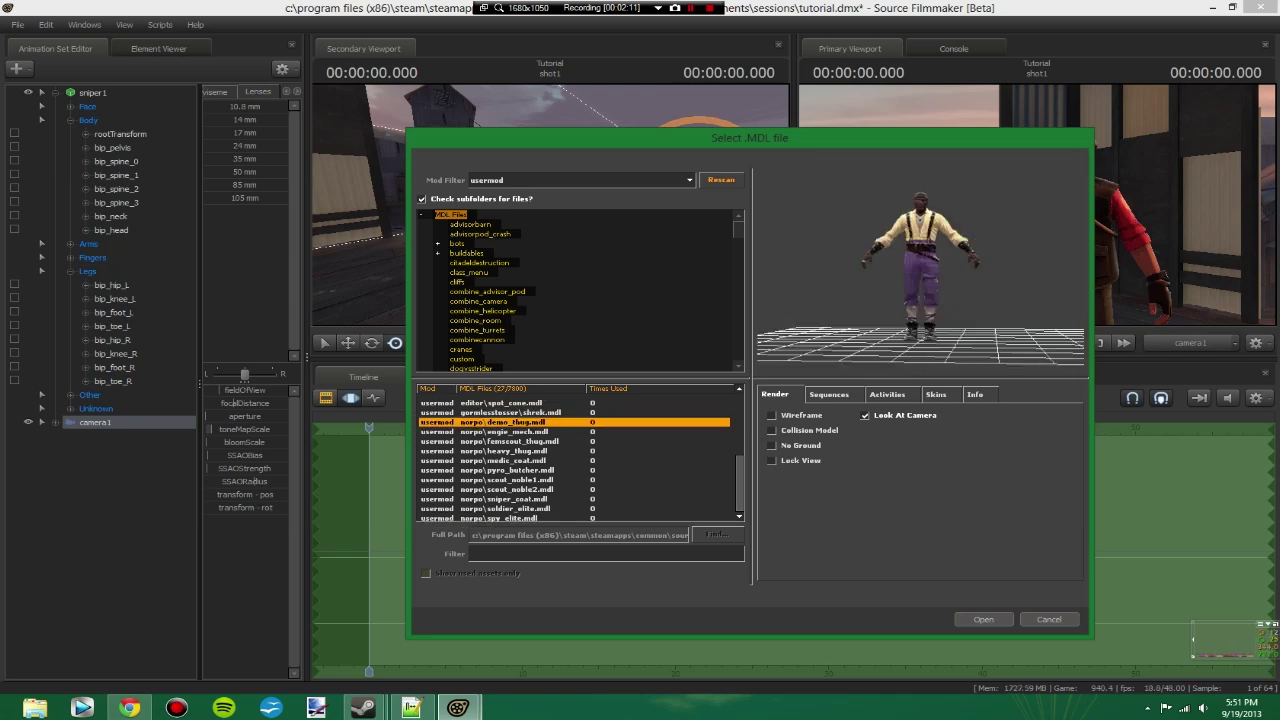
pyautogui.click(983, 619)
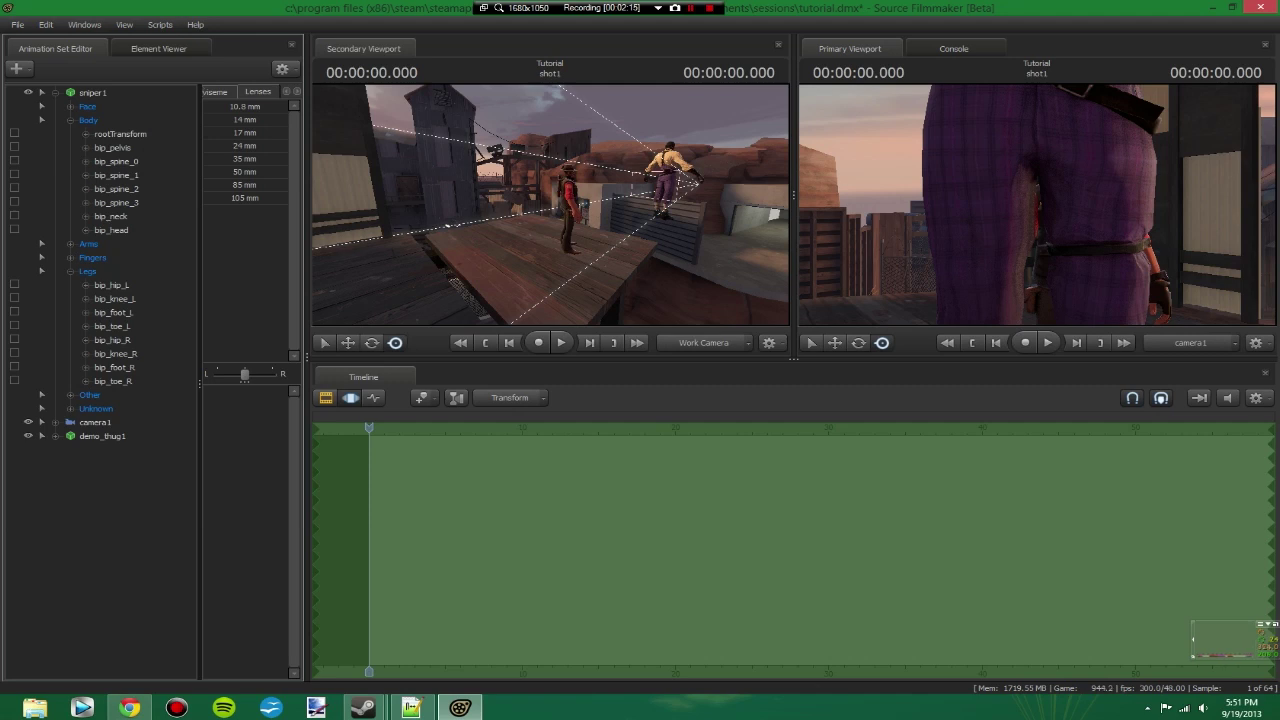
pyautogui.keyDown('ctrl'); pyautogui.click(660, 217); pyautogui.keyUp('ctrl')
pyautogui.moveTo(660, 219); pyautogui.dragTo(408, 314)
pyautogui.moveTo(440, 240); pyautogui.dragTo(345, 205)
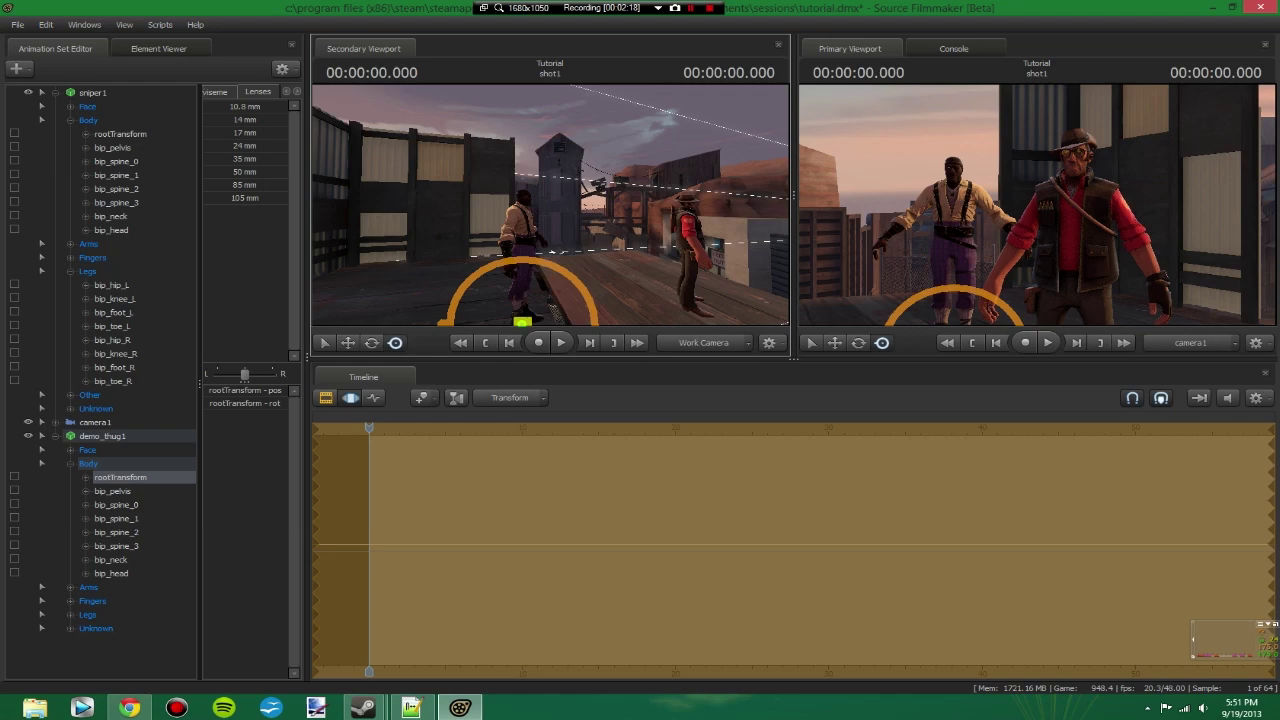
# Inspect the demo_thug model up close from the front in the Work Camera view
pyautogui.press('w')
pyautogui.moveTo(550, 205); pyautogui.dragTo(375, 190)
pyautogui.press('a')
pyautogui.press('d')
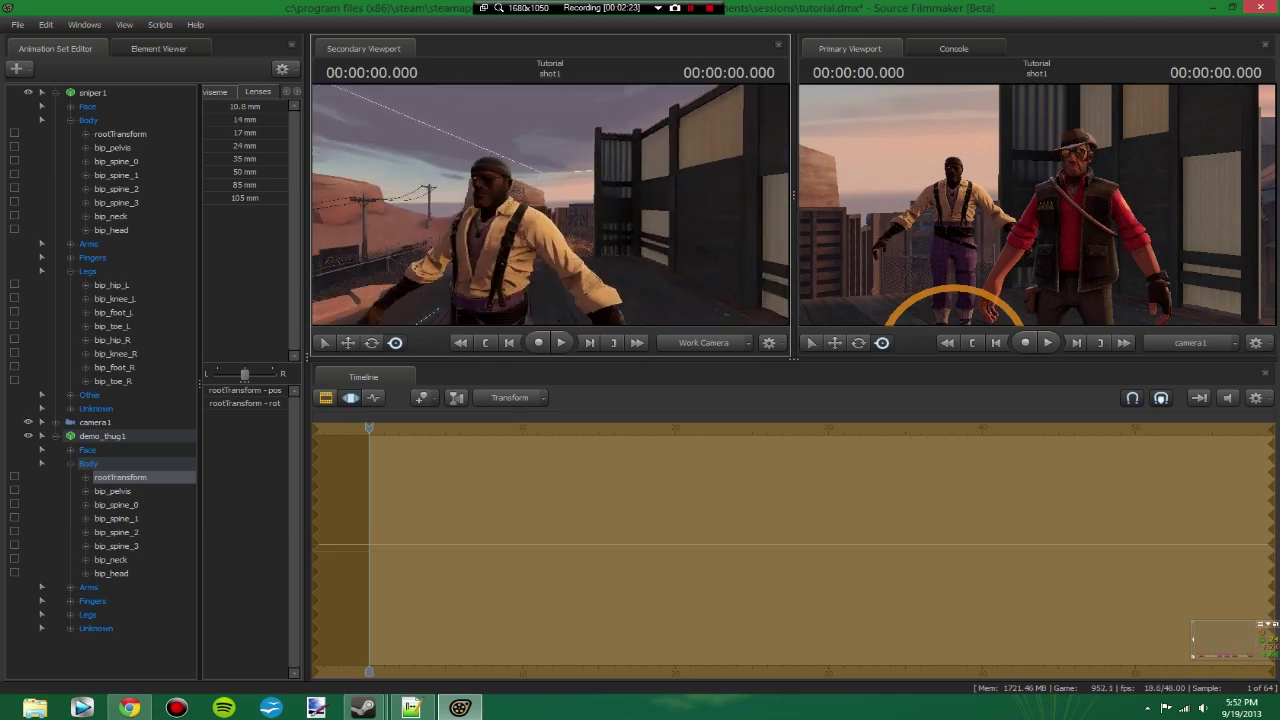
pyautogui.moveTo(455, 310); pyautogui.dragTo(445, 310)
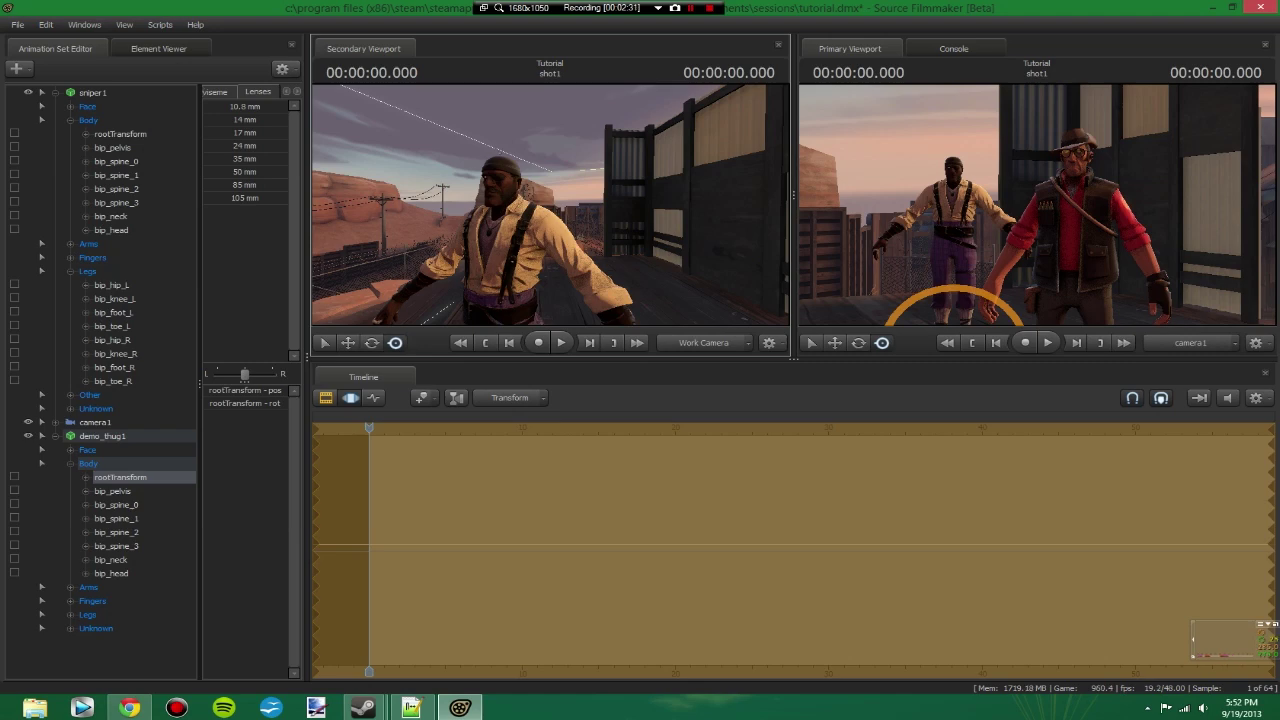
pyautogui.moveTo(551, 205); pyautogui.dragTo(600, 200)
# Switch to Notepad++, look over the tutorial topic list and close the program
pyautogui.click(410, 708)
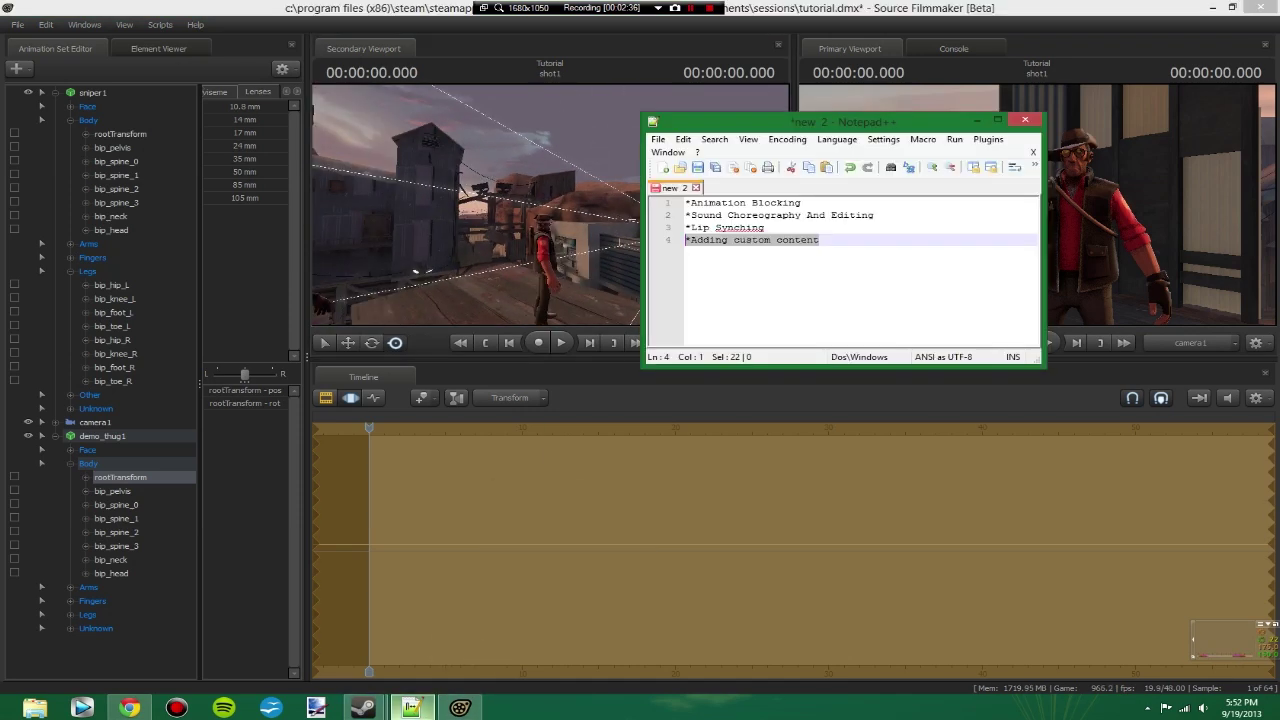
pyautogui.moveTo(758, 228); pyautogui.dragTo(686, 216)
pyautogui.click(806, 228)
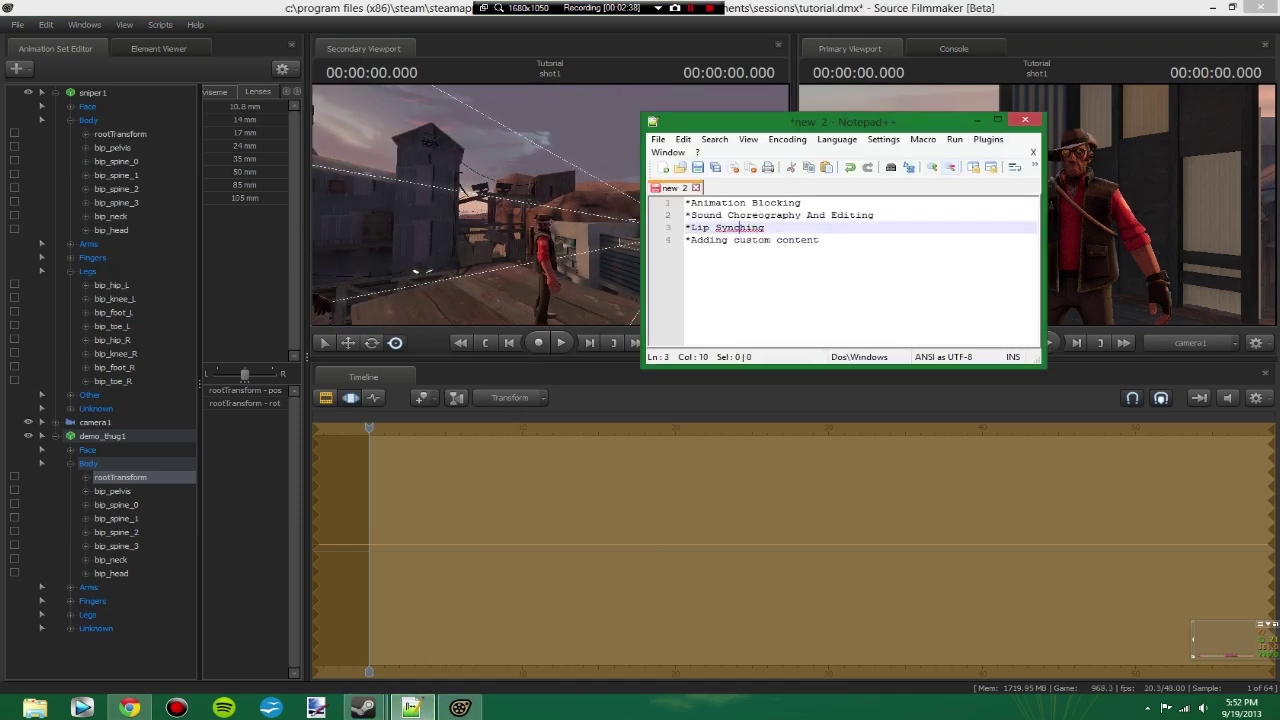
pyautogui.click(1025, 120)
pyautogui.click(654, 402)
pyautogui.click(654, 401)
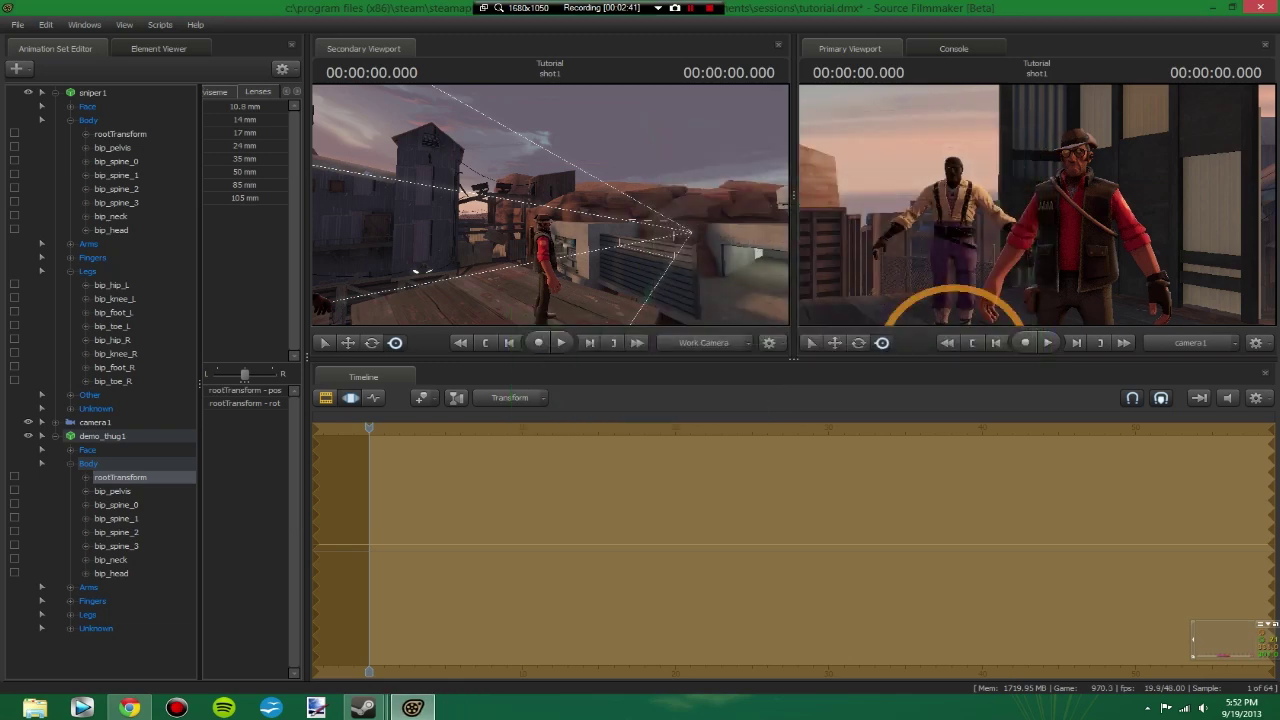
# Switch the timeline to the Clip Editor
pyautogui.click(326, 398)
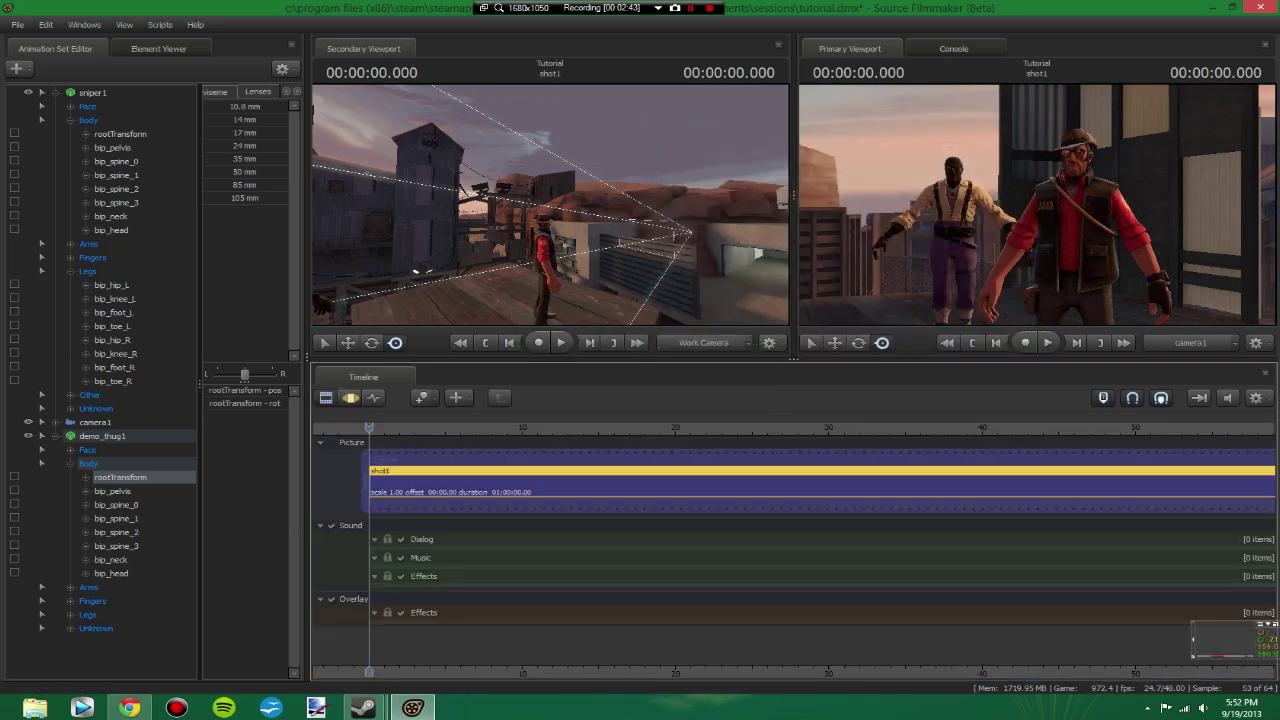
pyautogui.press('w')
pyautogui.moveTo(550, 205); pyautogui.dragTo(450, 205)
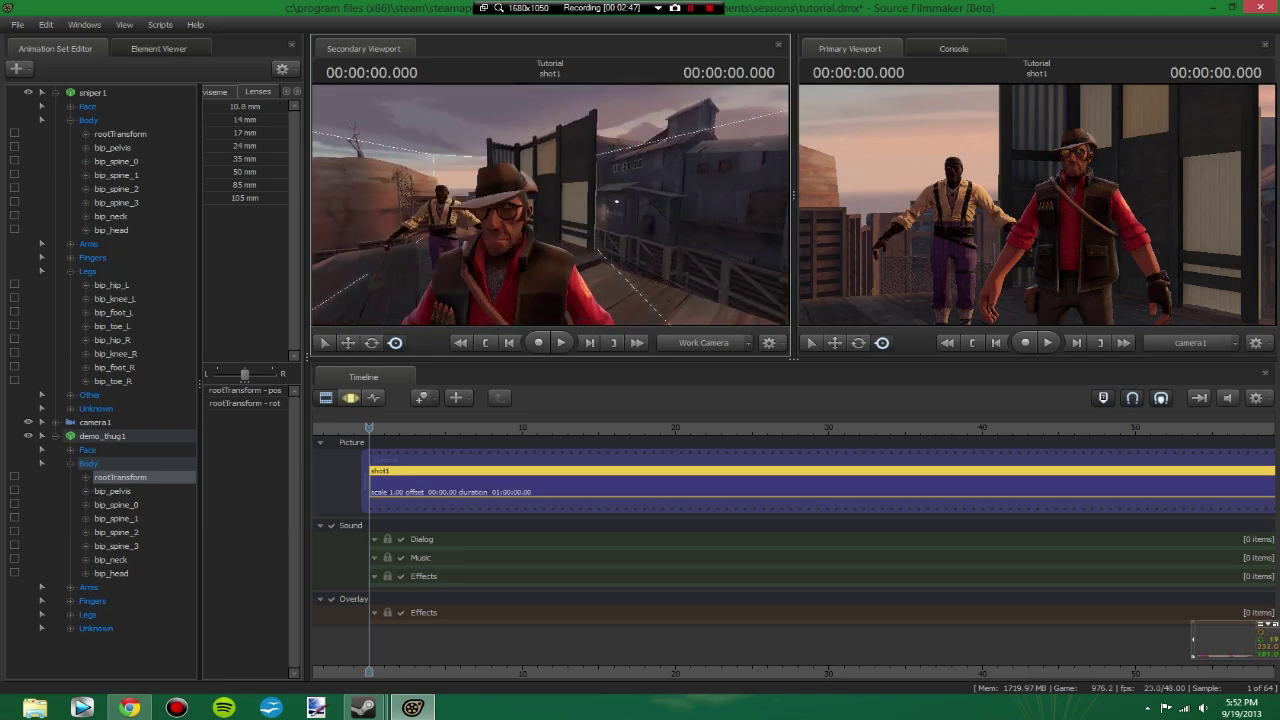
# Start adding a clip to the Dialog sound track and filter the sound files by sniper
pyautogui.rightClick(448, 545)
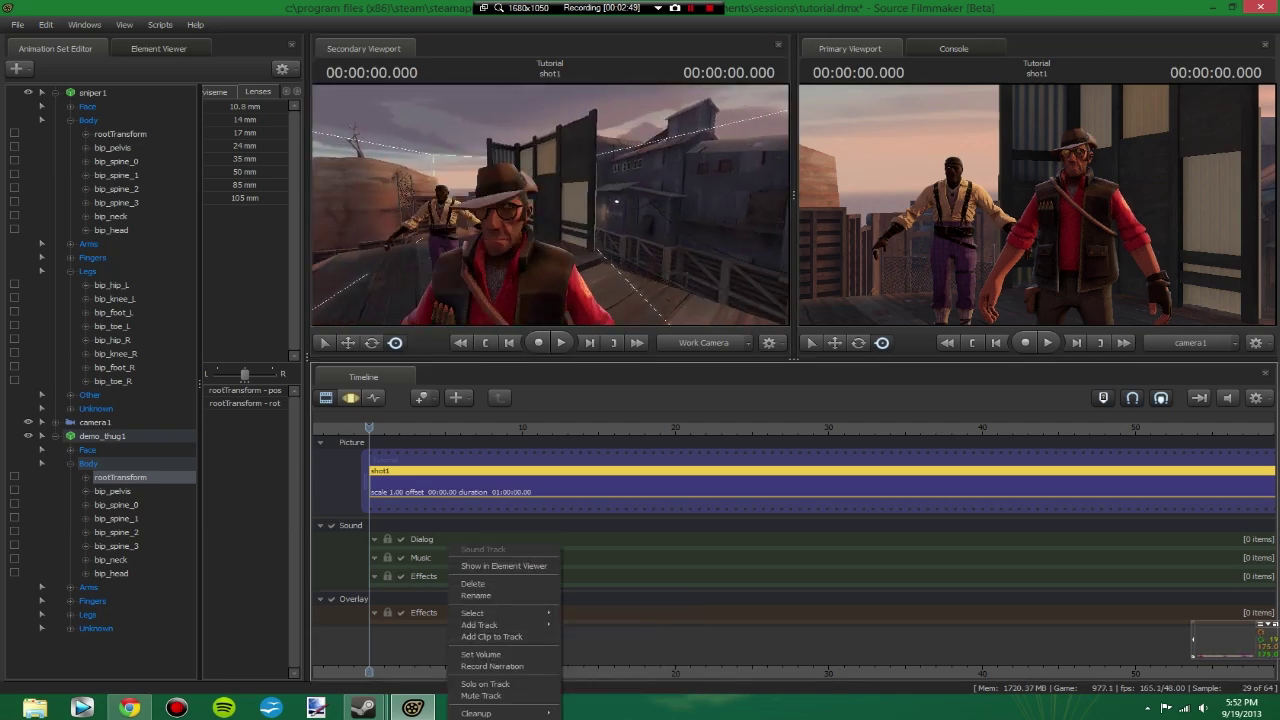
pyautogui.click(491, 636)
pyautogui.write('sniper')
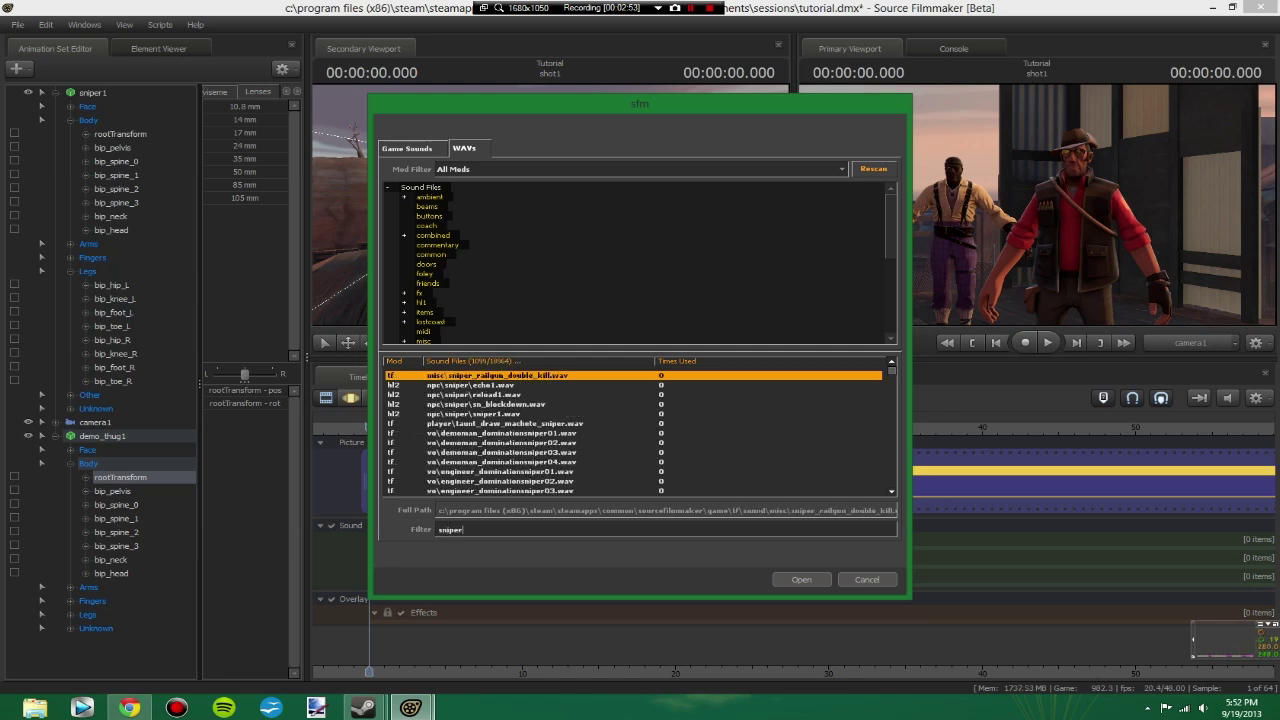
# Look through the sniper-filtered sound files and preview the sniper_negativevocalization clips 05 to 07
pyautogui.click(510, 453)
pyautogui.scroll(-2, 510, 453)
pyautogui.scroll(-5, 635, 432)
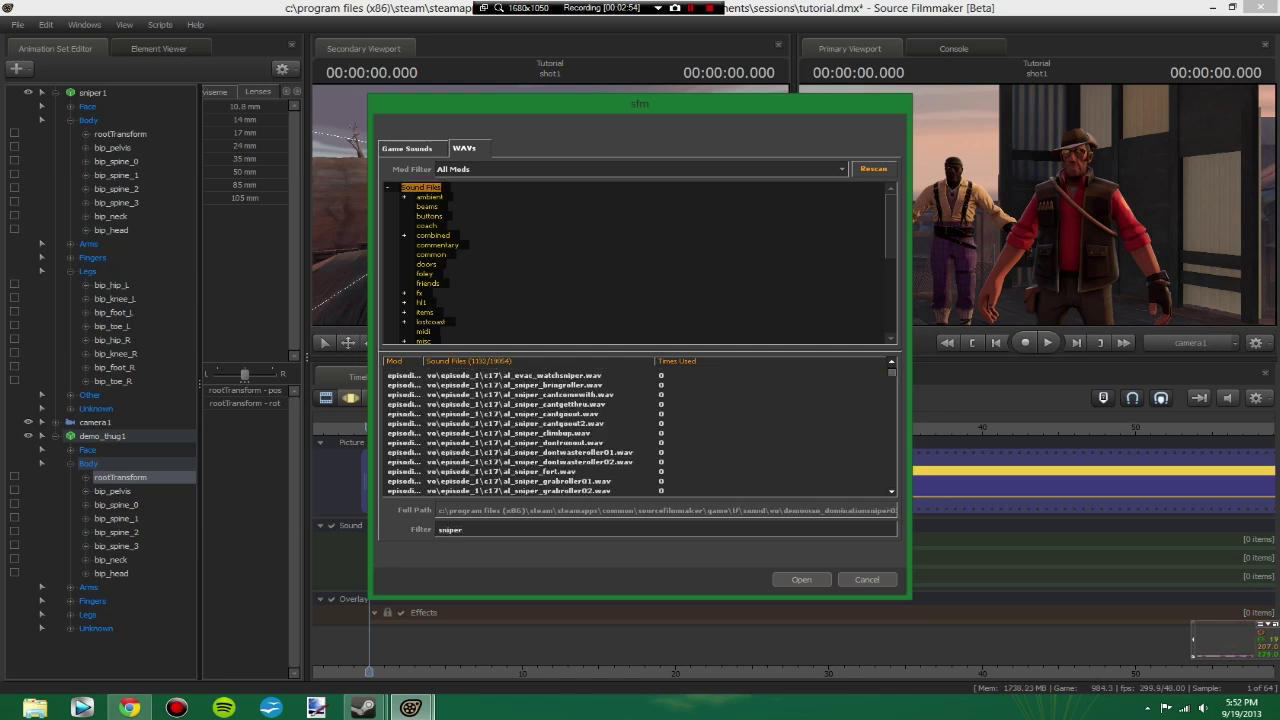
pyautogui.scroll(-6, 640, 432)
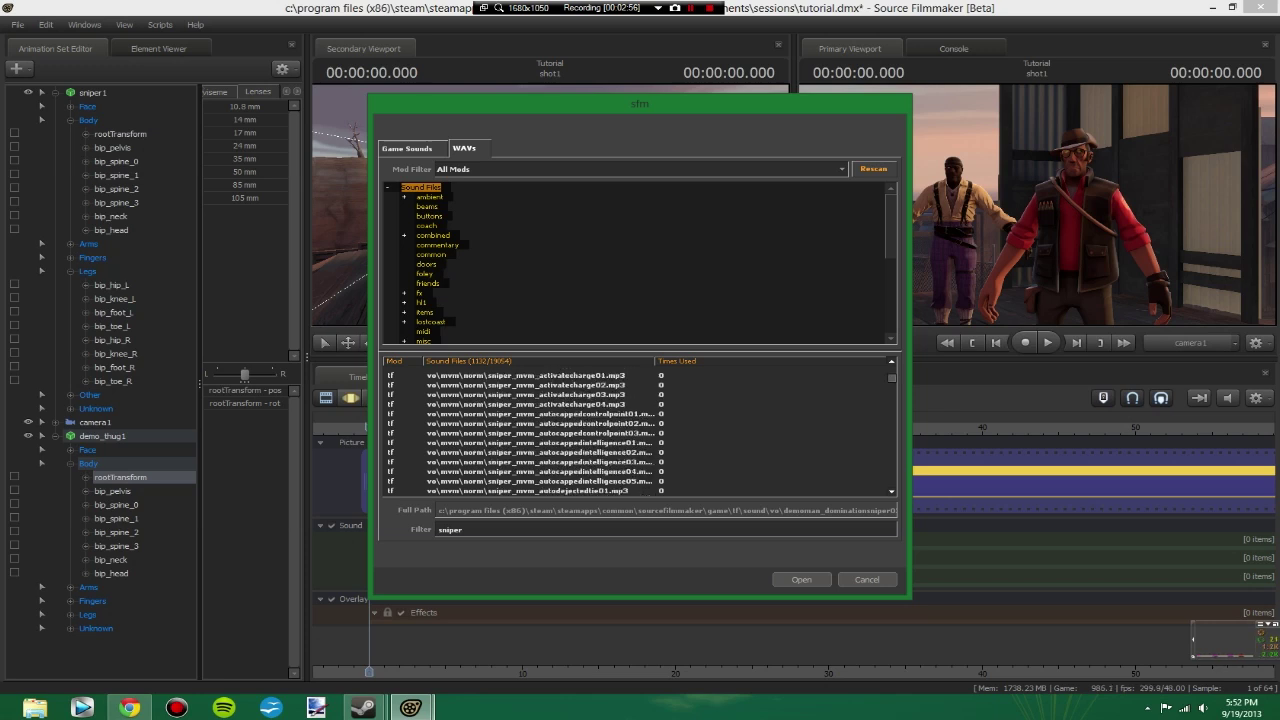
pyautogui.scroll(-5, 640, 432)
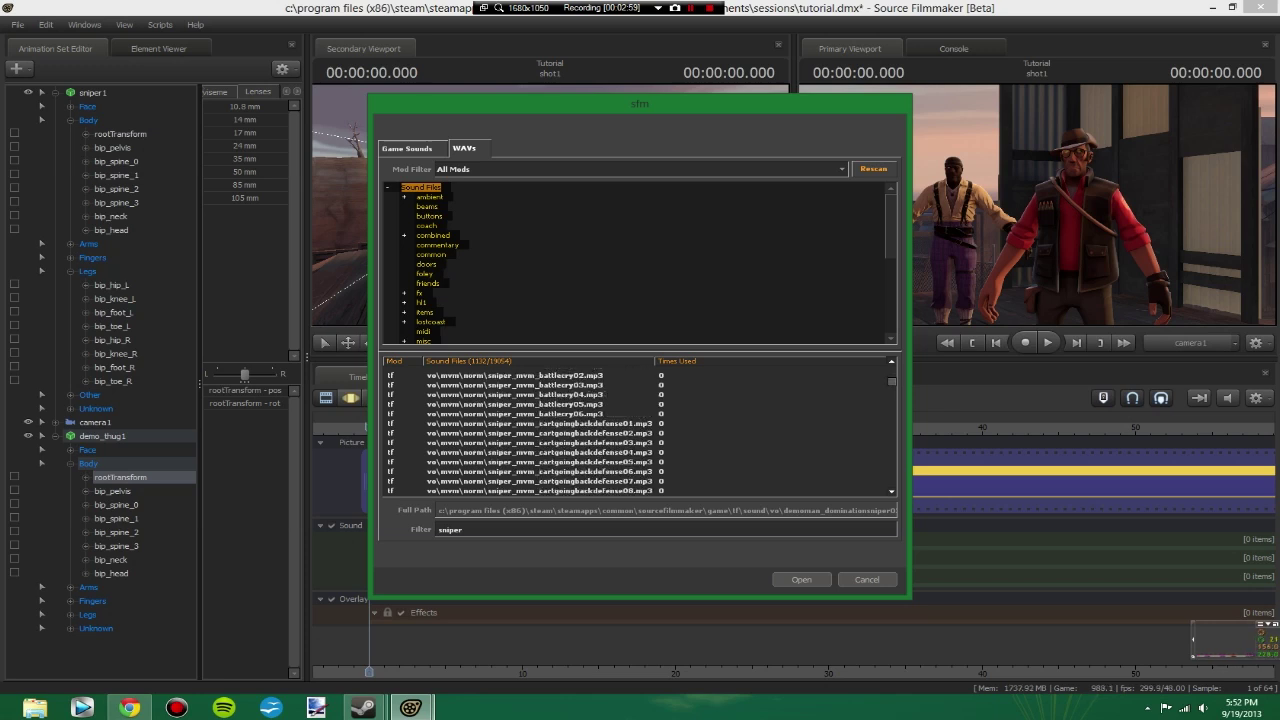
pyautogui.scroll(-10, 640, 432)
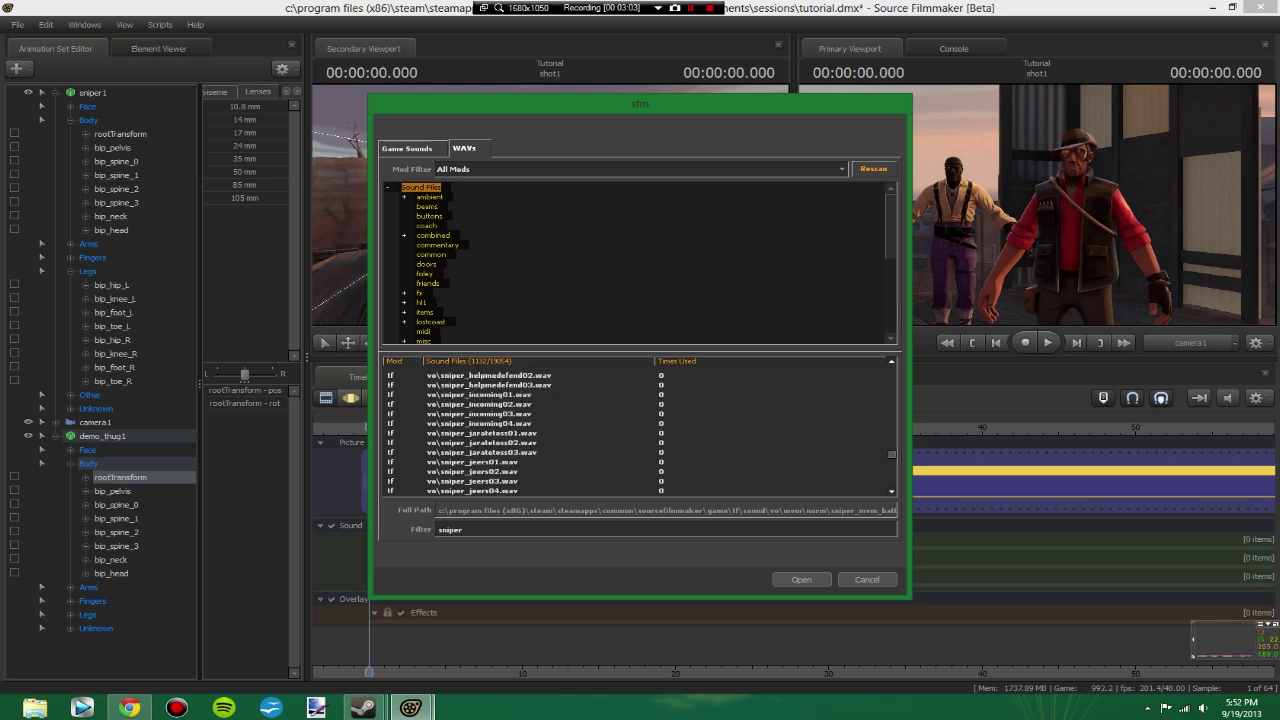
pyautogui.scroll(-8, 640, 432)
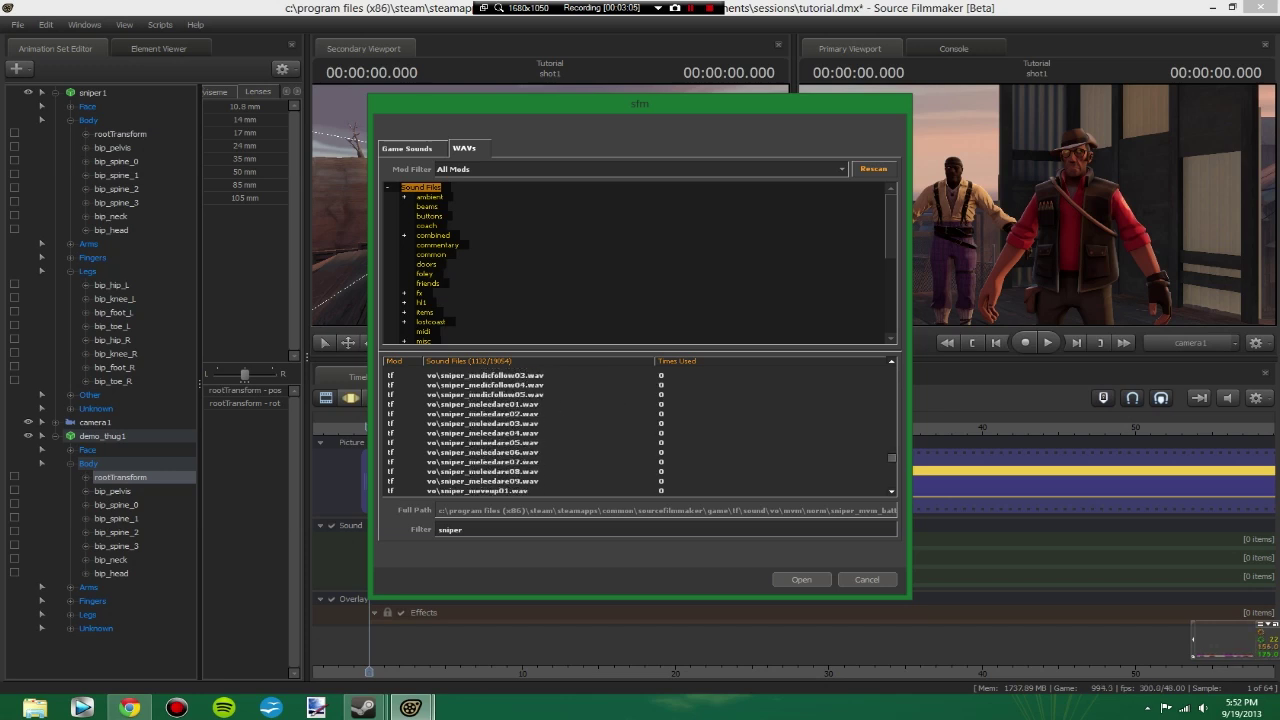
pyautogui.click(502, 433)
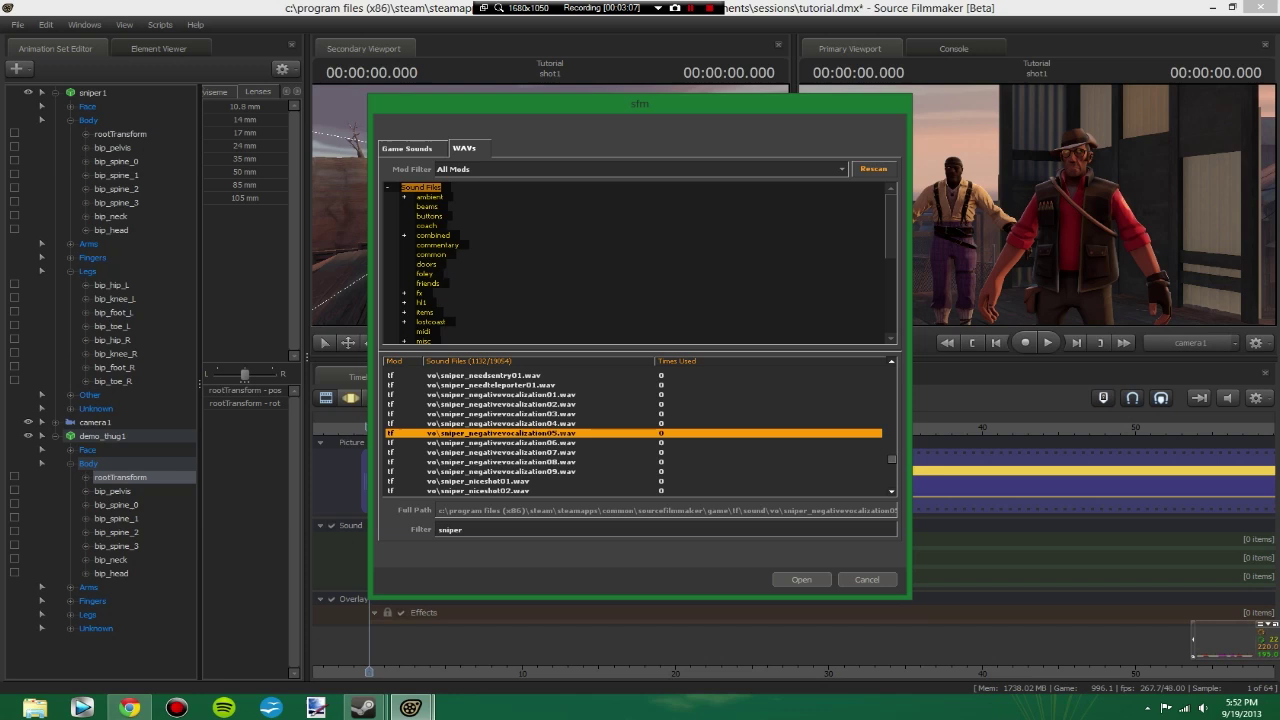
pyautogui.click(502, 443)
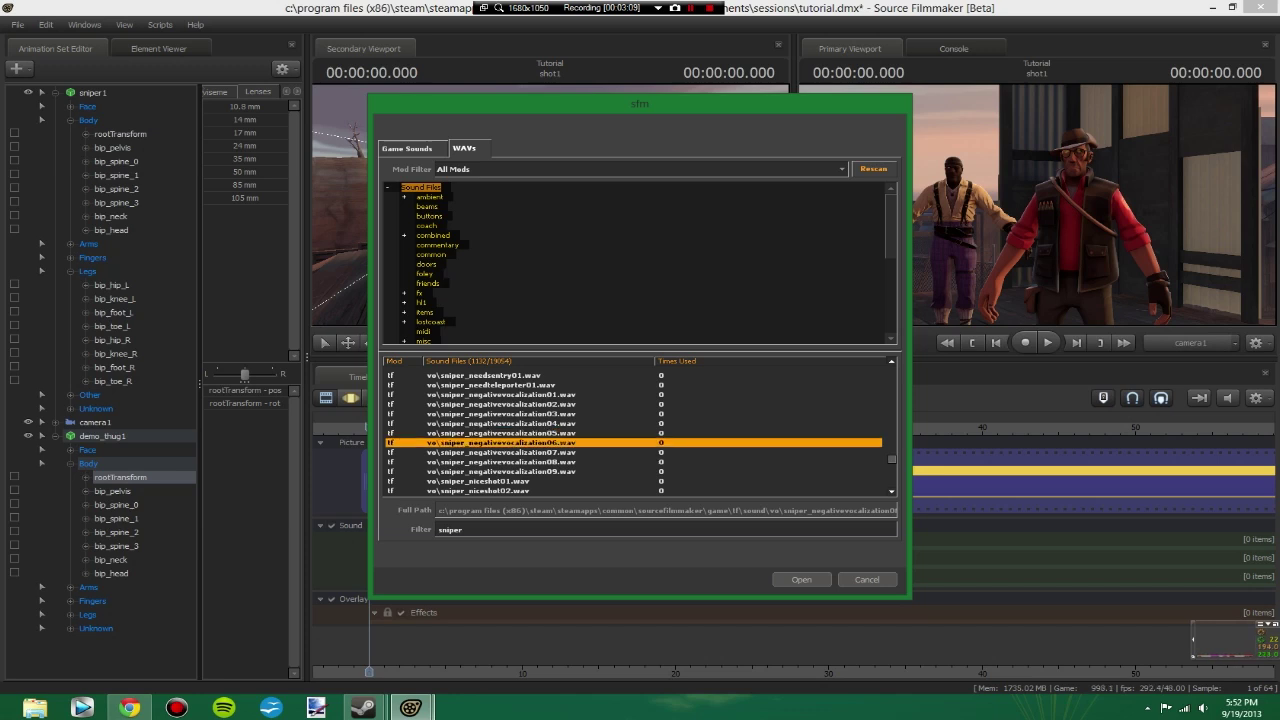
pyautogui.click(502, 452)
# Add the sound file vo\sniper_positivevocalization07.wav to the Dialog track
pyautogui.scroll(-12, 502, 452)
pyautogui.click(502, 376)
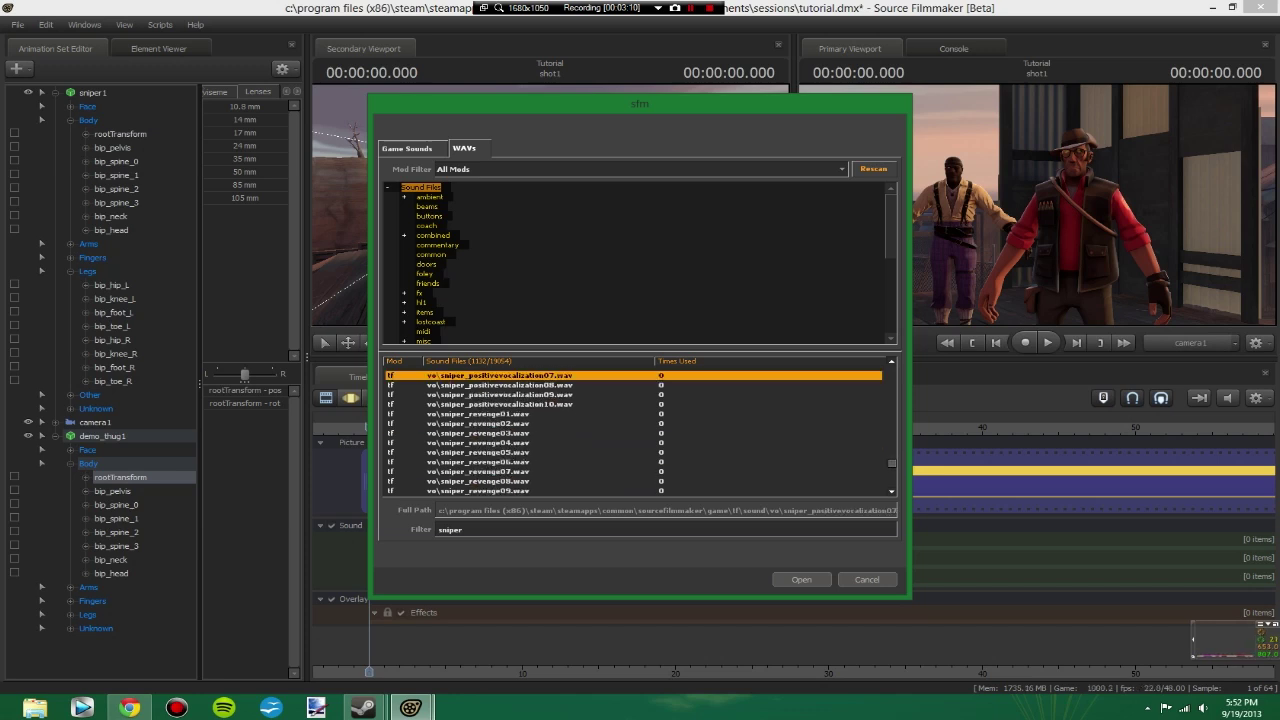
pyautogui.click(801, 580)
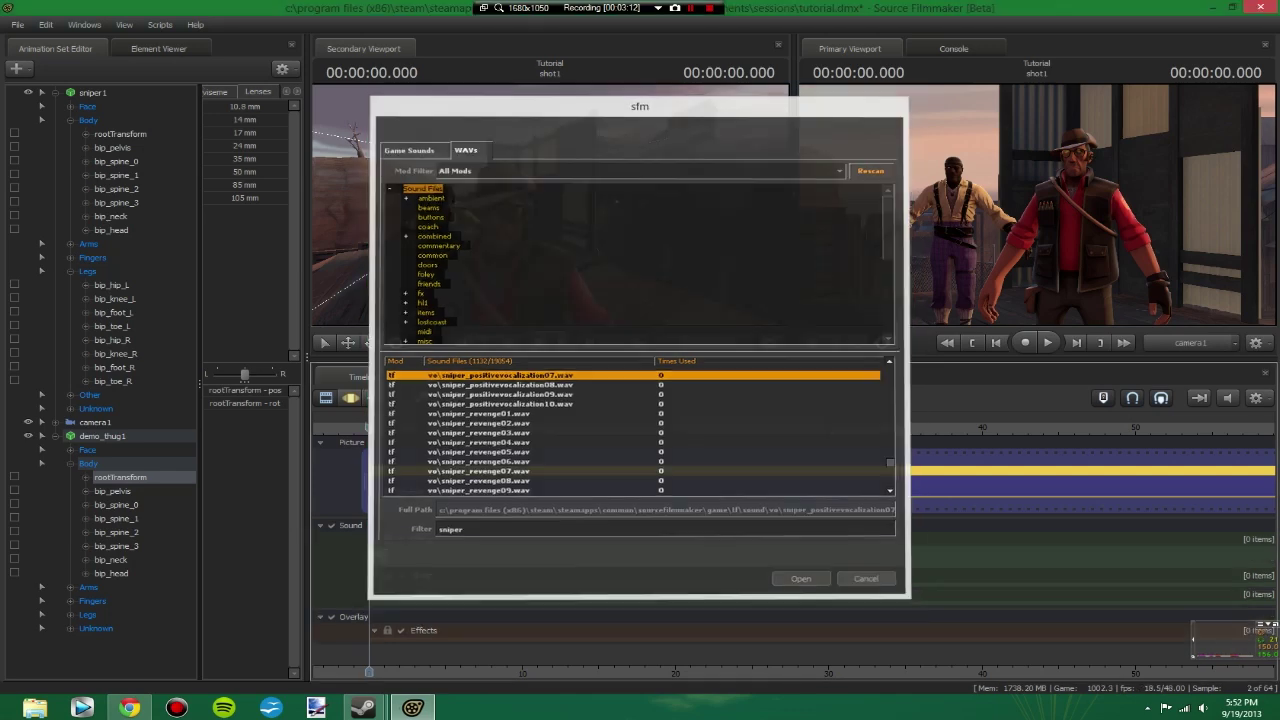
pyautogui.scroll(10, 795, 555)
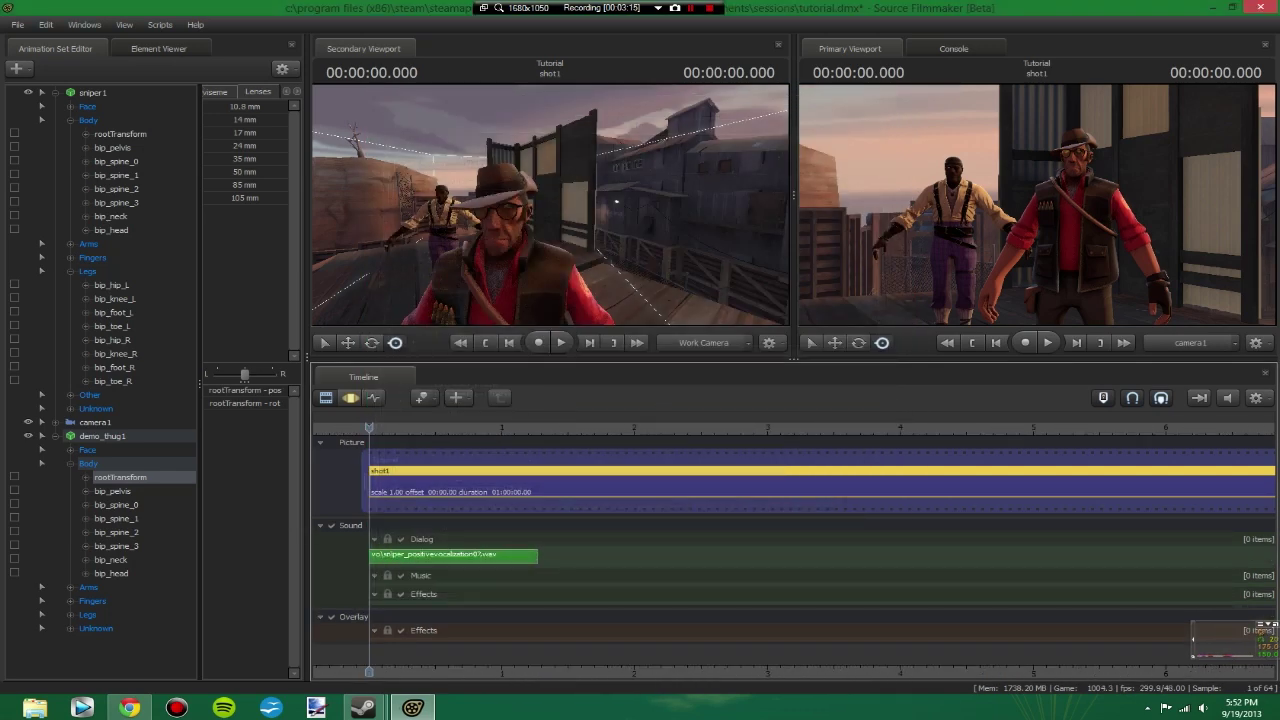
# Move the Work Camera in for a close-up view of the sniper's face
pyautogui.moveTo(550, 205); pyautogui.dragTo(543, 213)
pyautogui.moveTo(622, 193); pyautogui.dragTo(682, 233)
pyautogui.press('w')
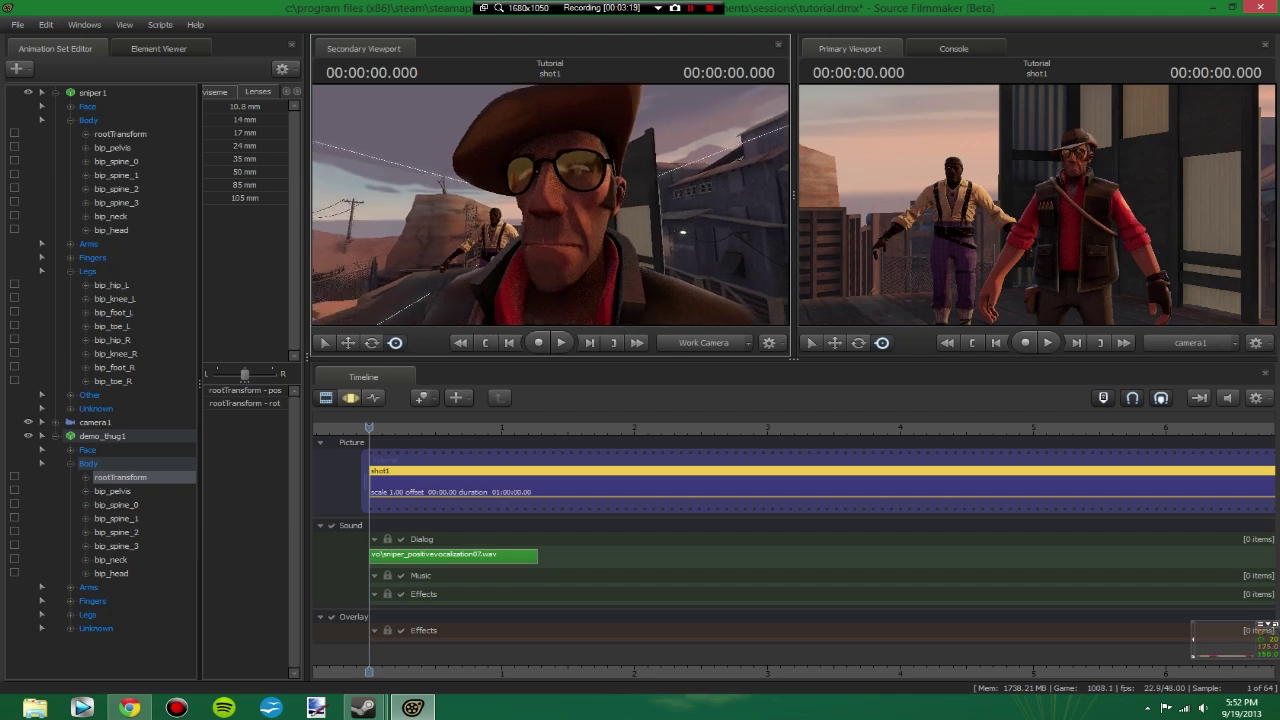
# Select the sniper voice clip on the Dialog track and extract its phonemes onto sniper1's Face group with a sample rate of 20
pyautogui.click(470, 556)
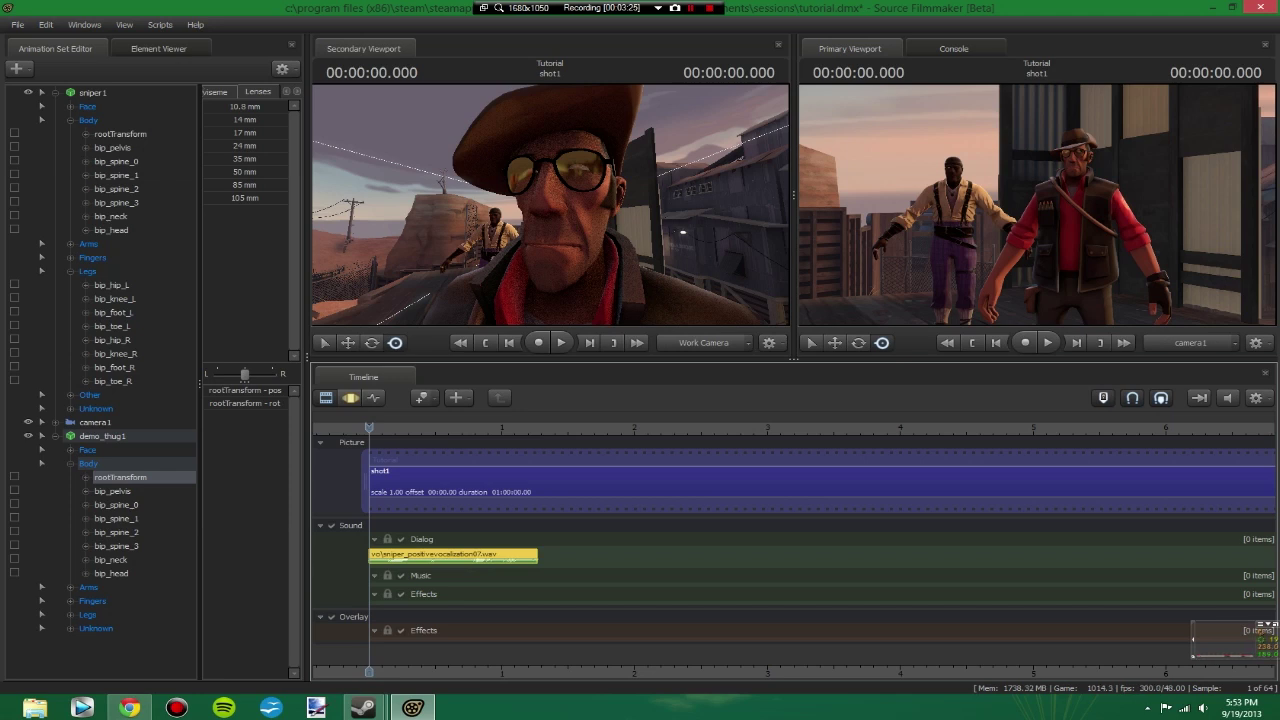
pyautogui.click(88, 106)
pyautogui.rightClick(90, 107)
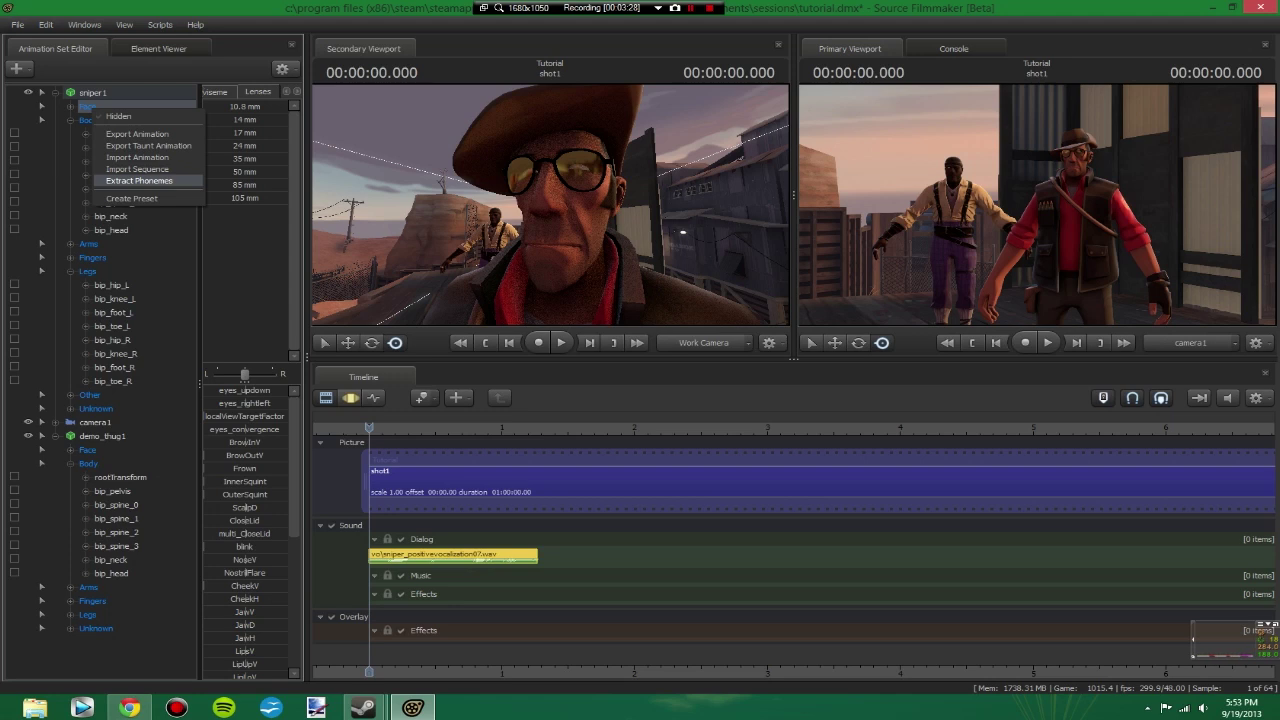
pyautogui.click(139, 180)
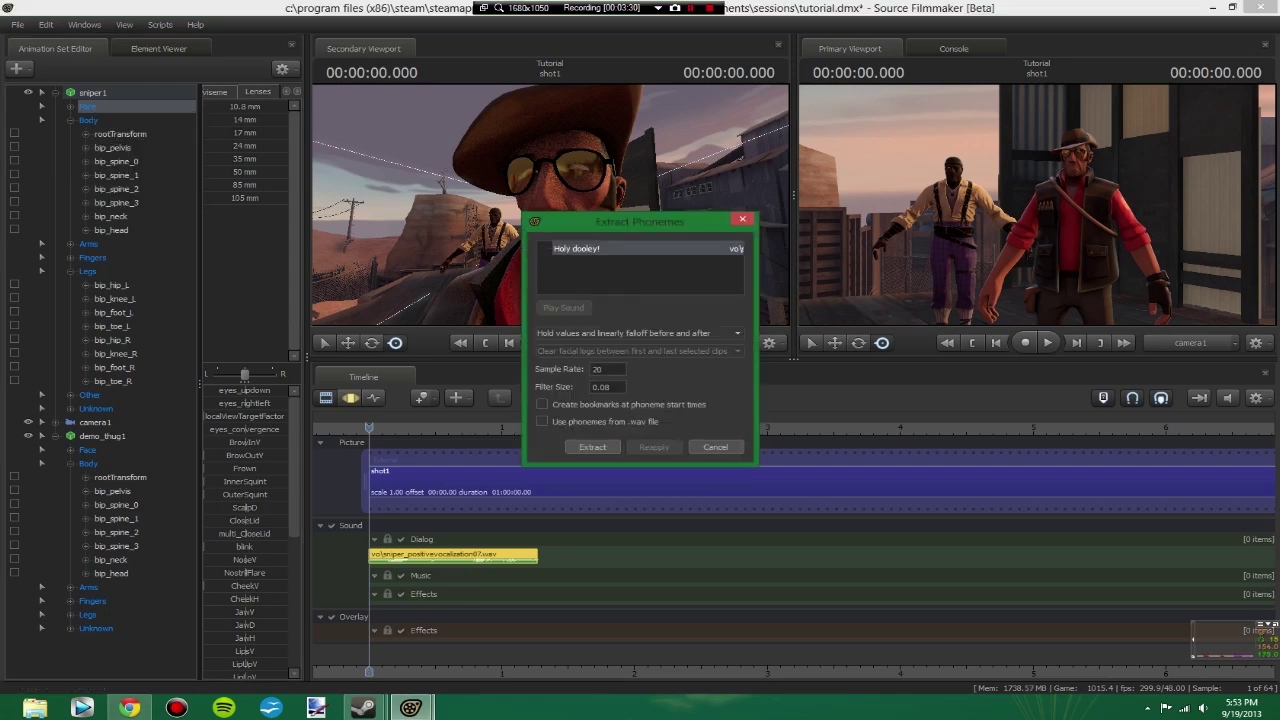
pyautogui.moveTo(622, 221); pyautogui.dragTo(719, 184)
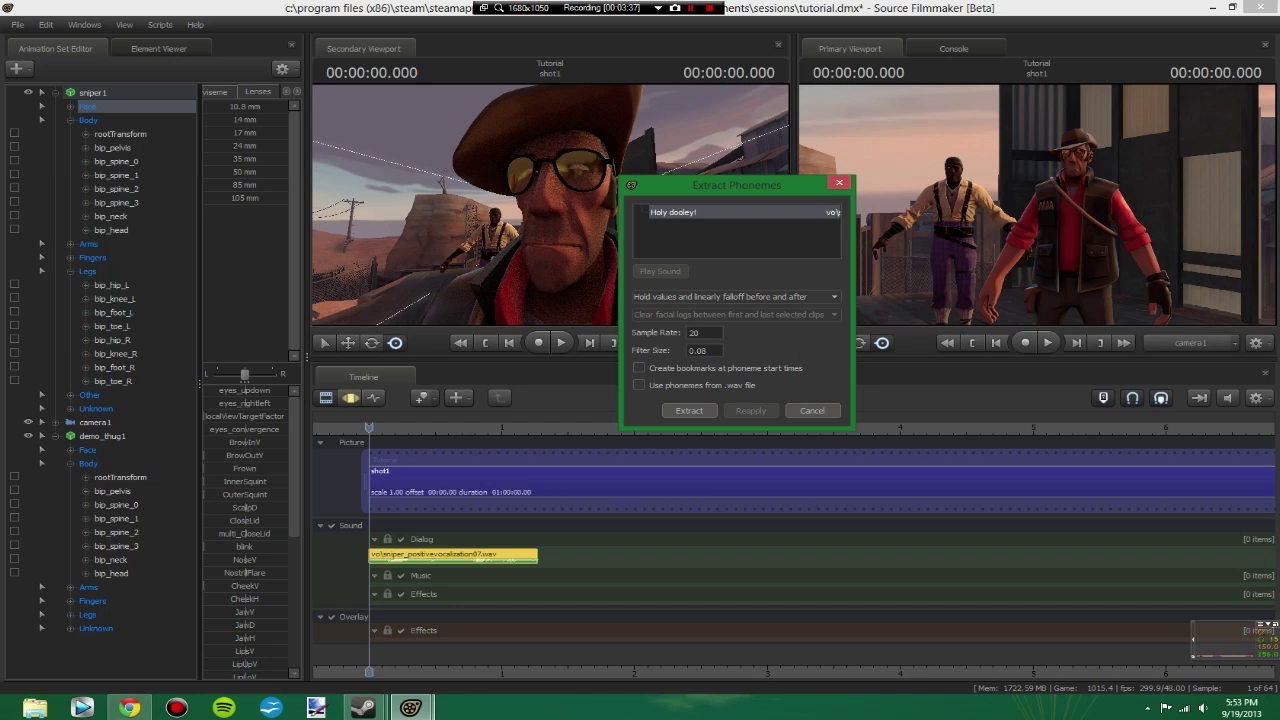
pyautogui.doubleClick(695, 333)
pyautogui.press('Tab')
pyautogui.press('Return')
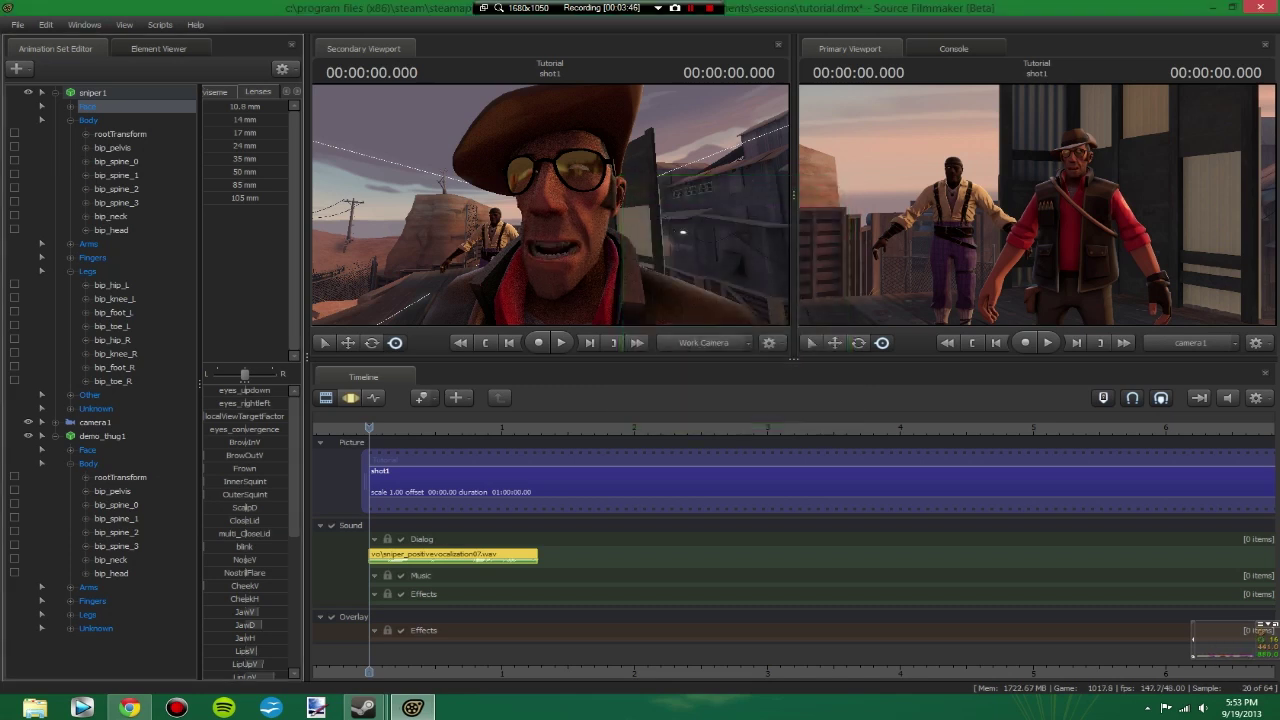
# Play back the sniper's lip-synced line and return the playhead close to the start of the shot
pyautogui.press('space')
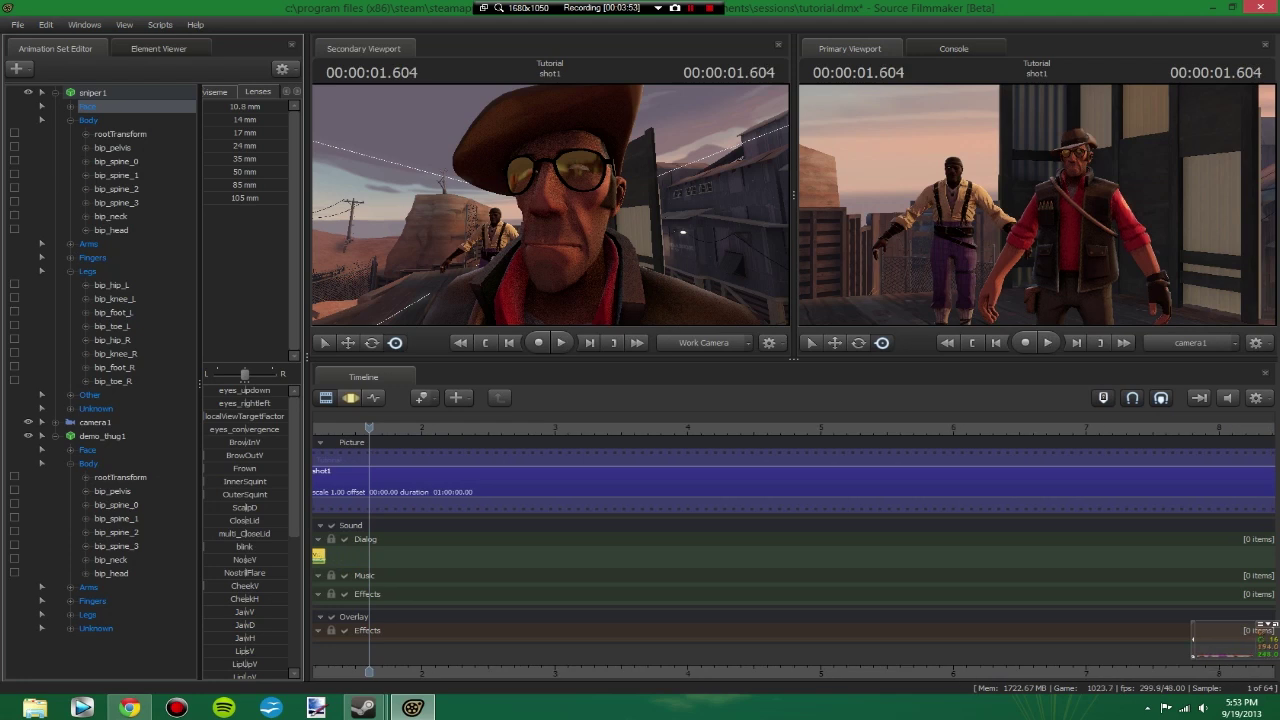
pyautogui.moveTo(405, 595); pyautogui.dragTo(773, 595, button='middle')
pyautogui.moveTo(737, 428); pyautogui.dragTo(528, 428)
# Switch the timeline to the Graph Editor, play the beginning of the line and place the playhead at 00:00:00.041
pyautogui.press('F4')
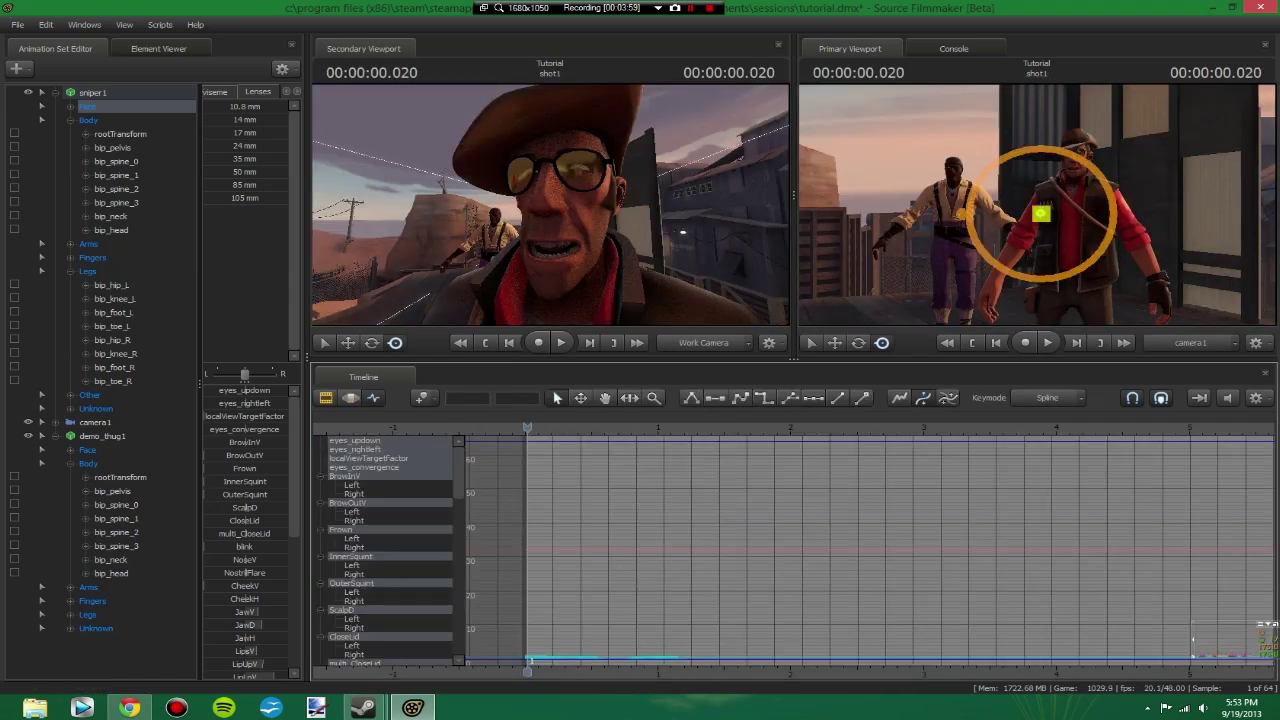
pyautogui.press('Left')
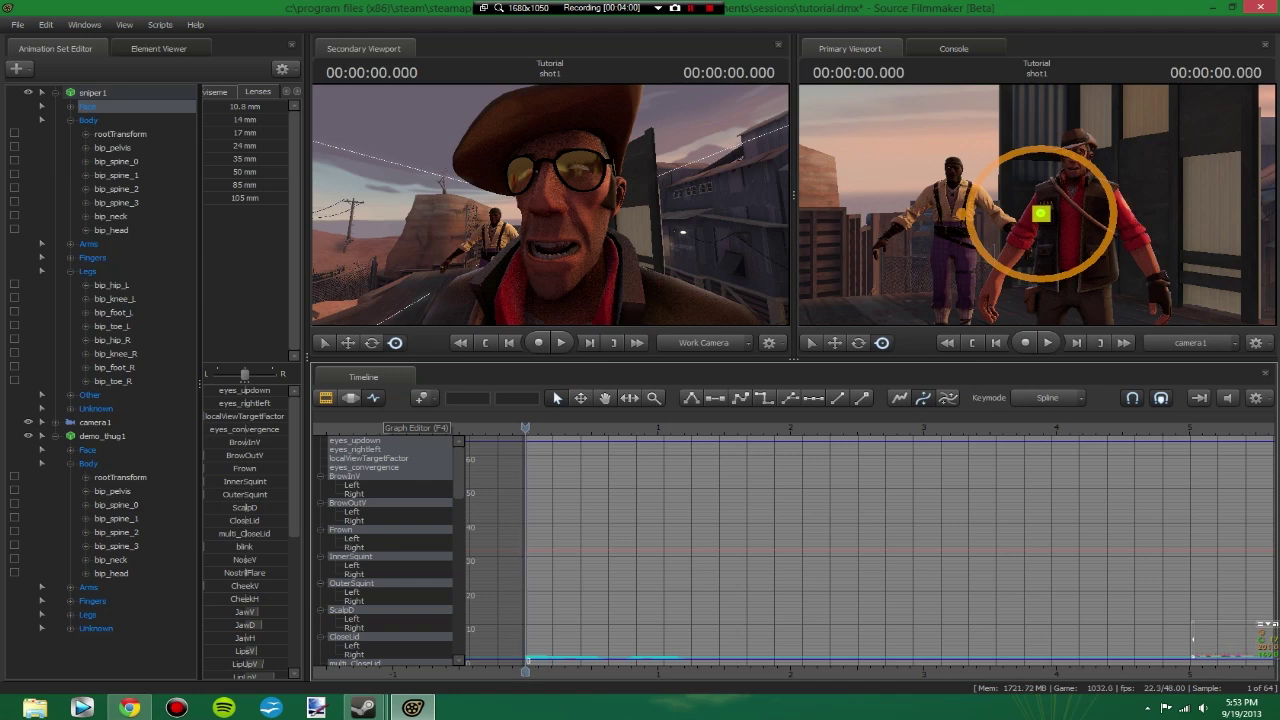
pyautogui.scroll(6, 790, 550)
pyautogui.press('space')
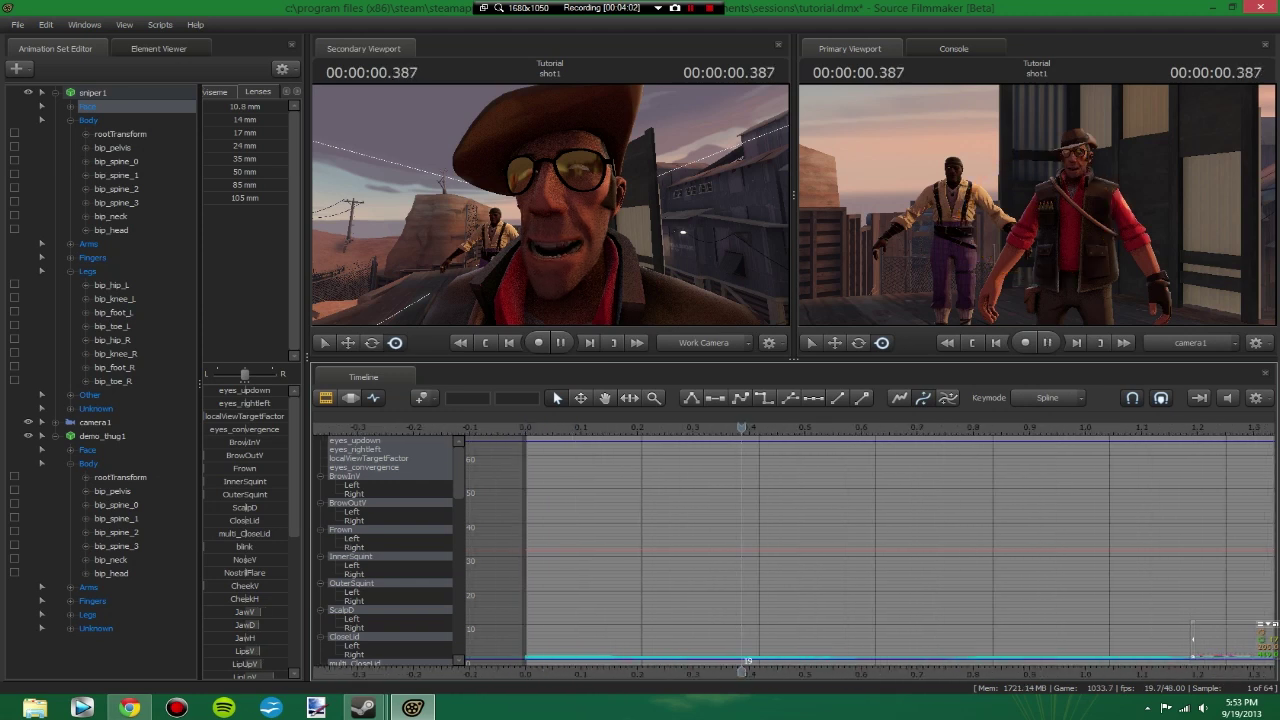
pyautogui.press('space')
pyautogui.moveTo(769, 428); pyautogui.dragTo(548, 428)
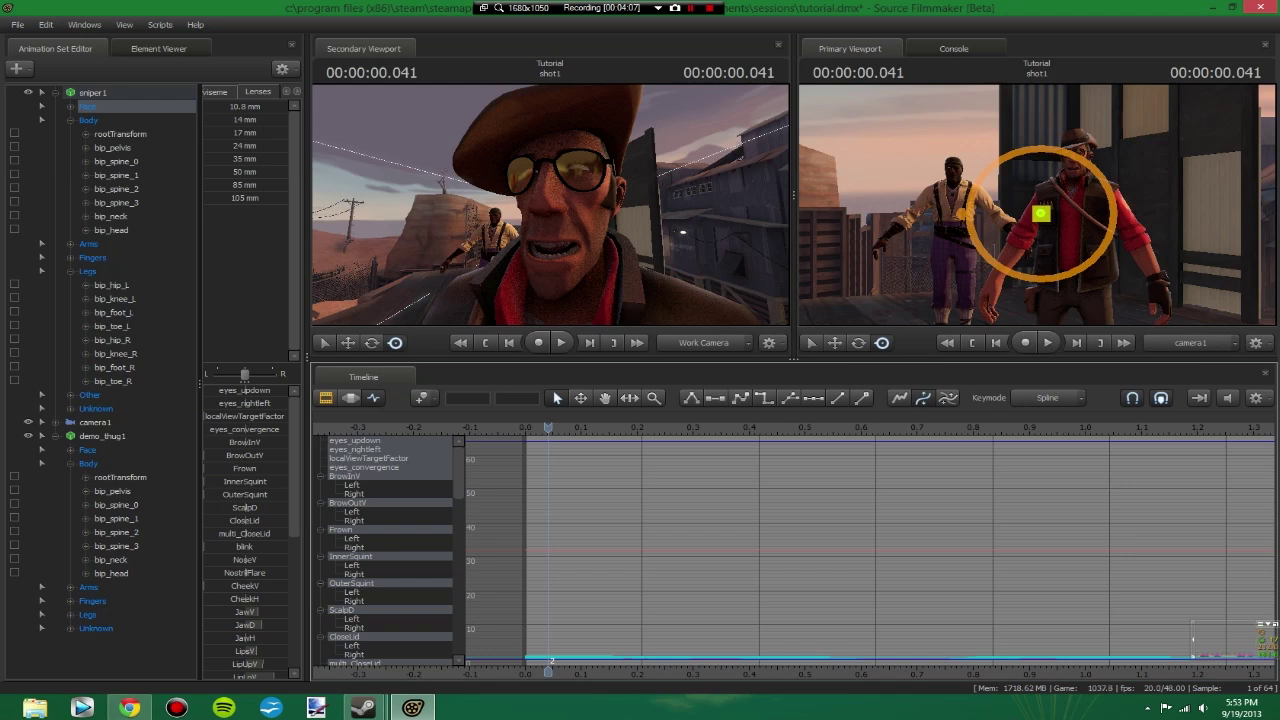
# Expand sniper1's Face group and look through the list of phoneme presets
pyautogui.click(70, 106)
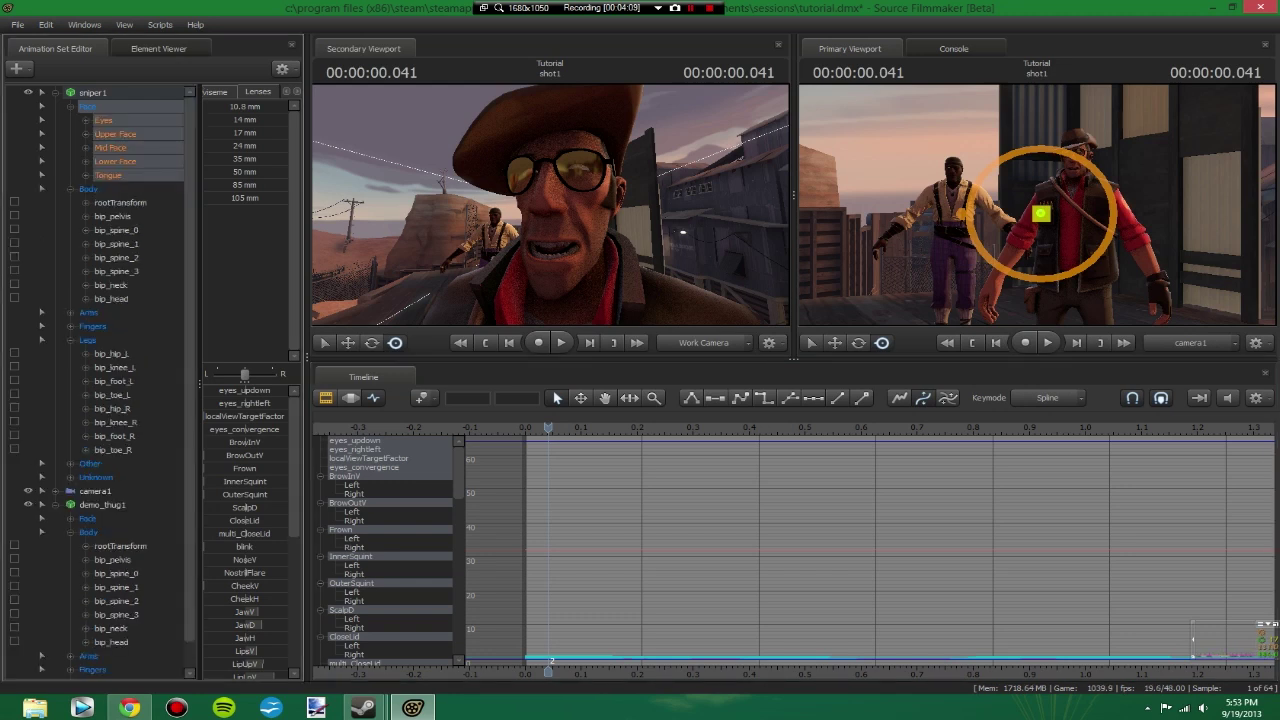
pyautogui.click(216, 92)
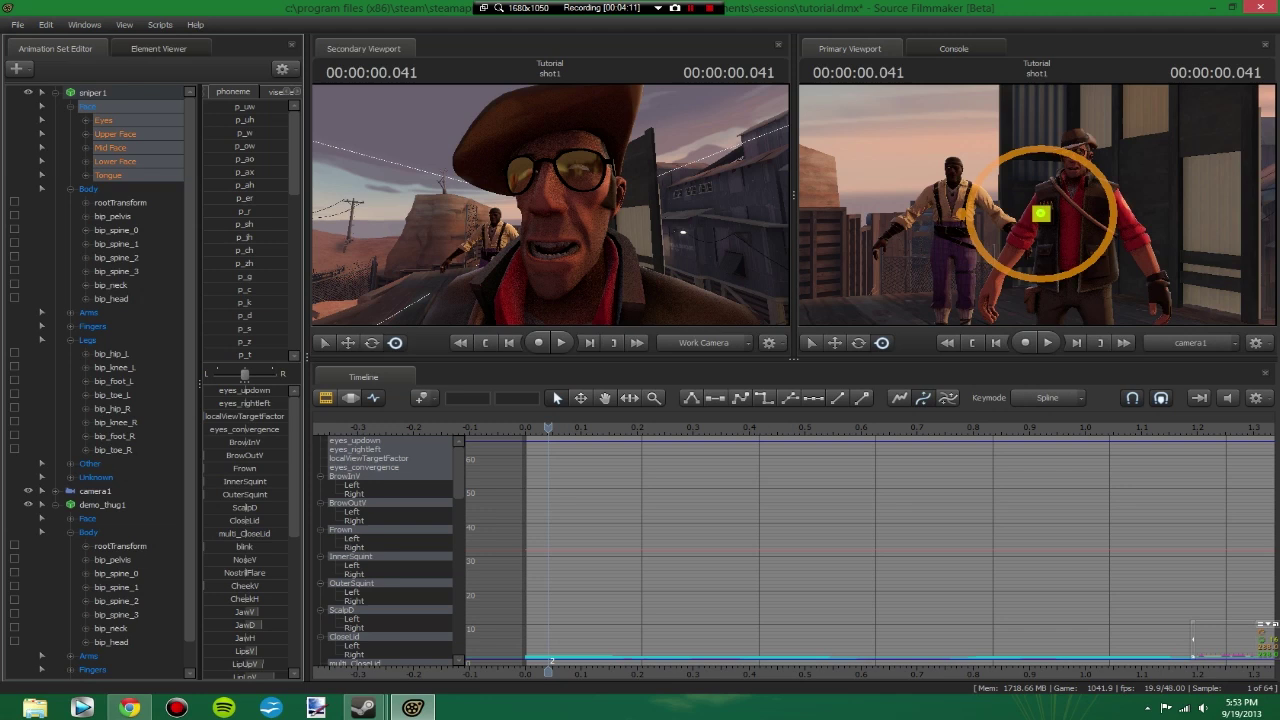
pyautogui.moveTo(294, 153)
pyautogui.mouseDown()
pyautogui.moveTo(294, 309)
pyautogui.moveTo(294, 164)
pyautogui.mouseUp()
pyautogui.scroll(-1, 245, 230)
pyautogui.scroll(-1, 245, 230)
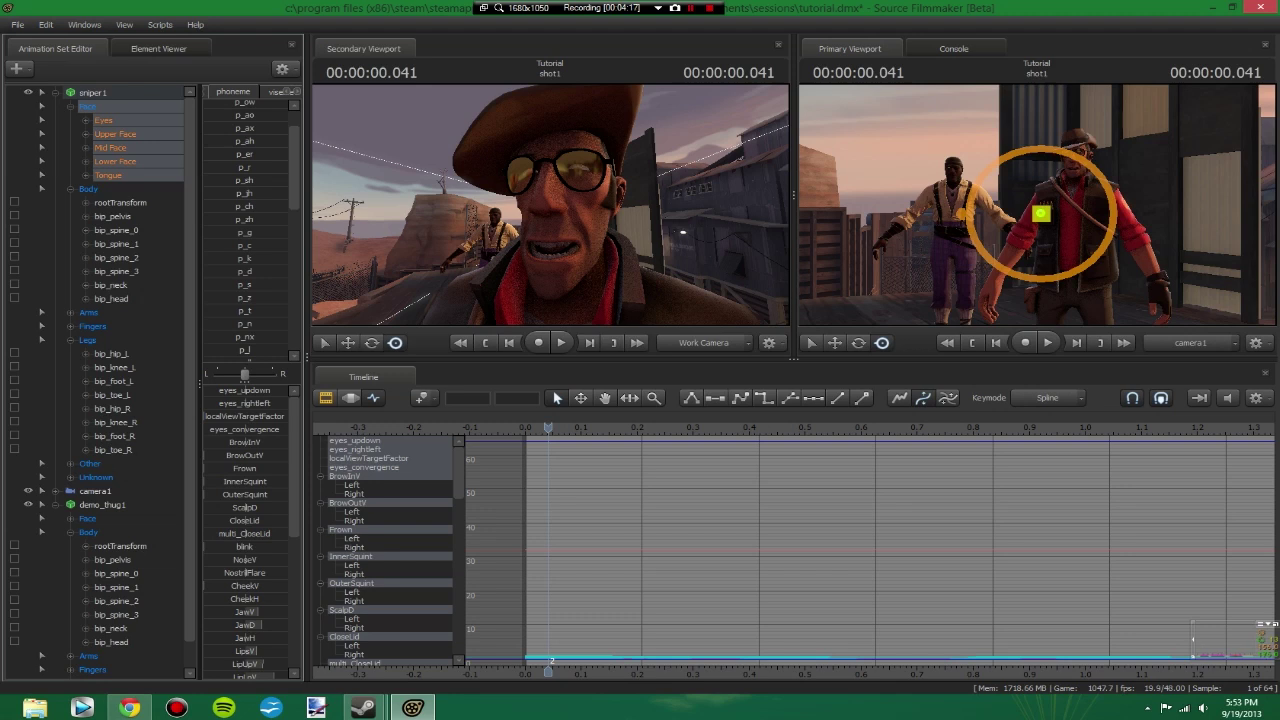
pyautogui.scroll(-3, 245, 230)
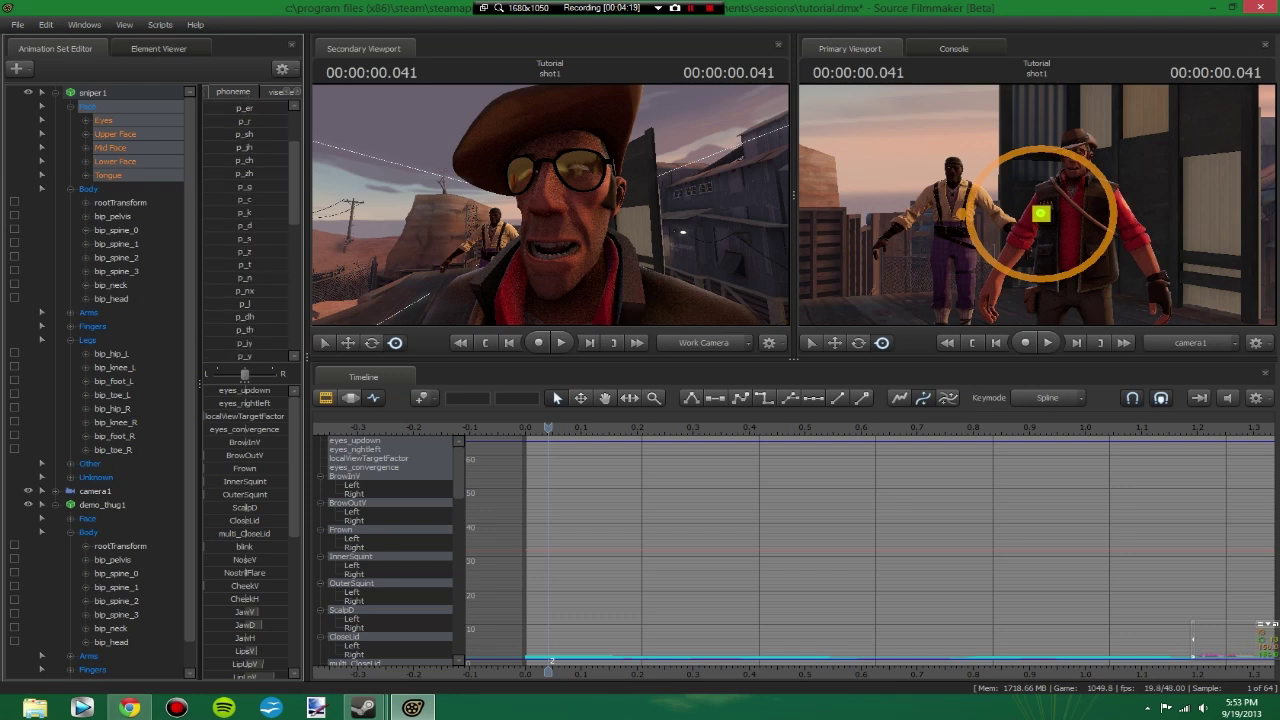
pyautogui.scroll(-4, 245, 230)
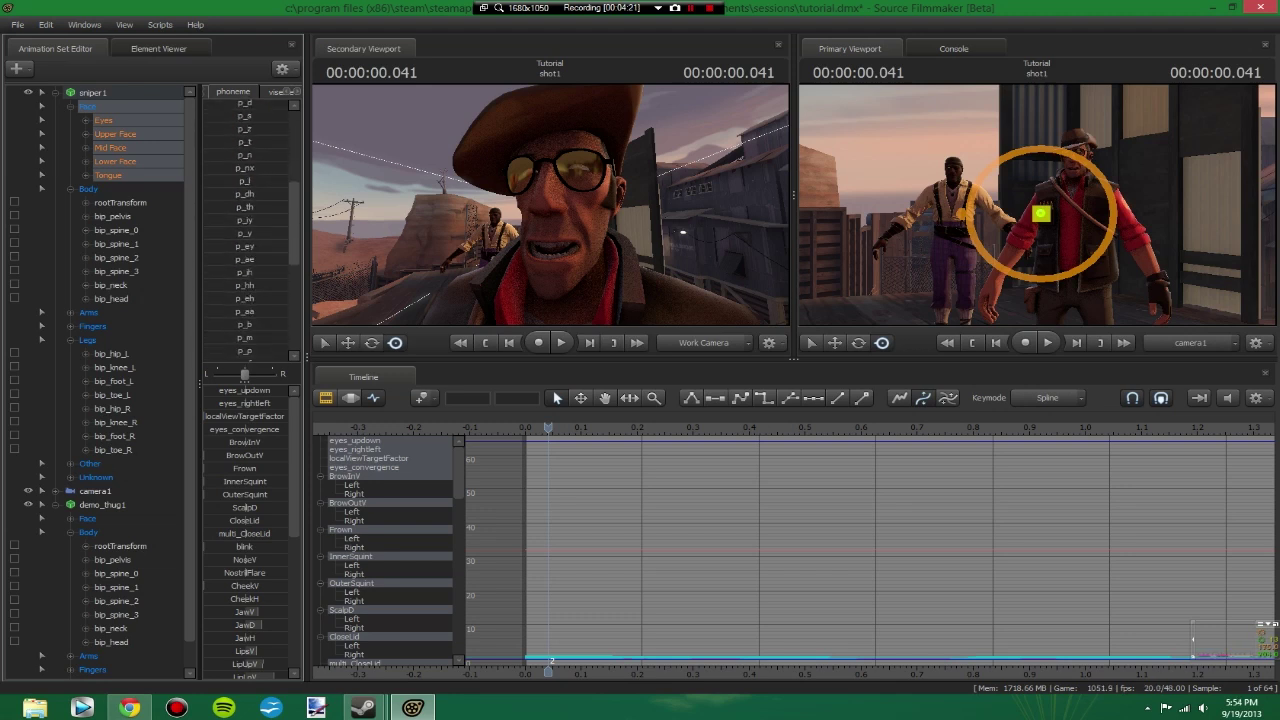
pyautogui.scroll(-6, 245, 230)
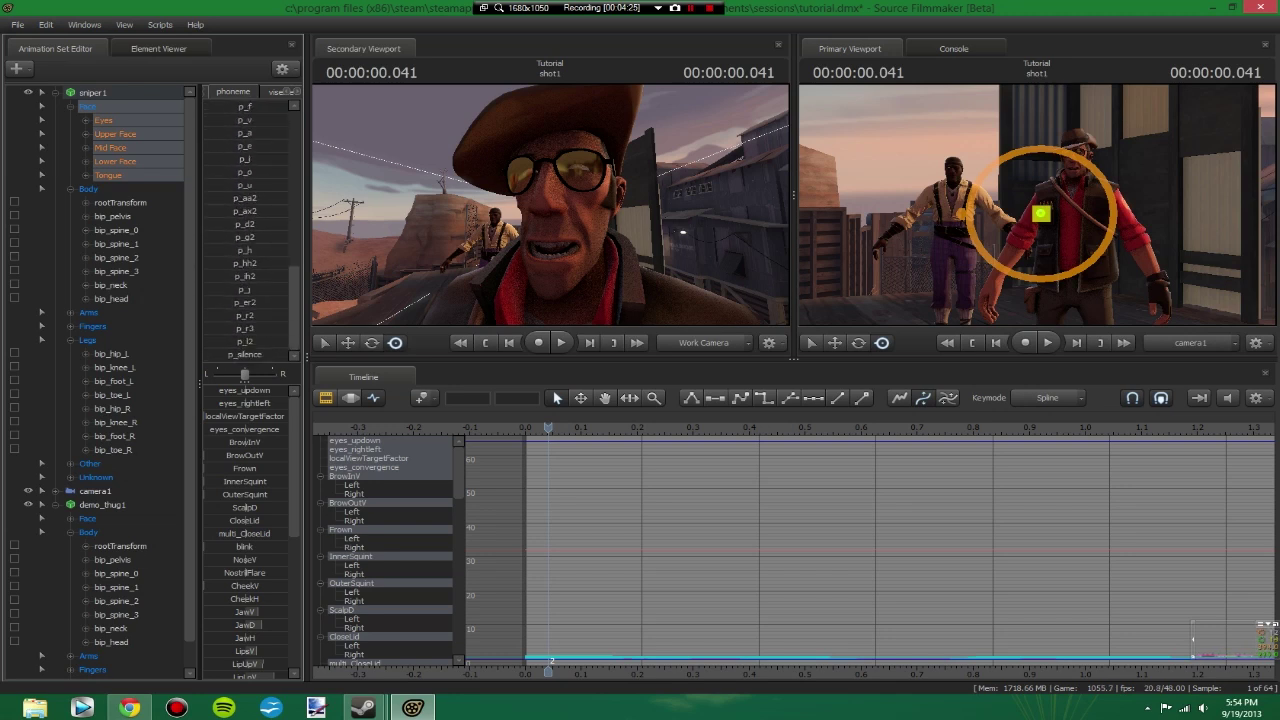
pyautogui.scroll(8, 245, 230)
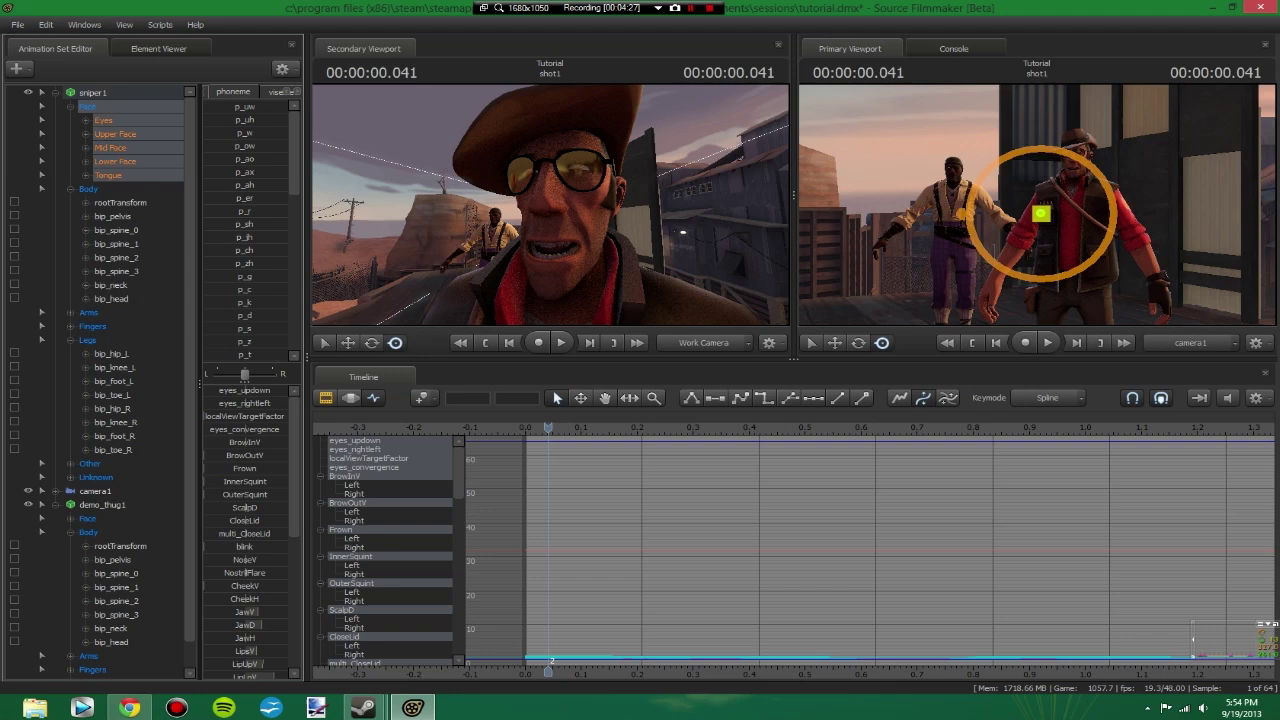
pyautogui.scroll(-3, 245, 230)
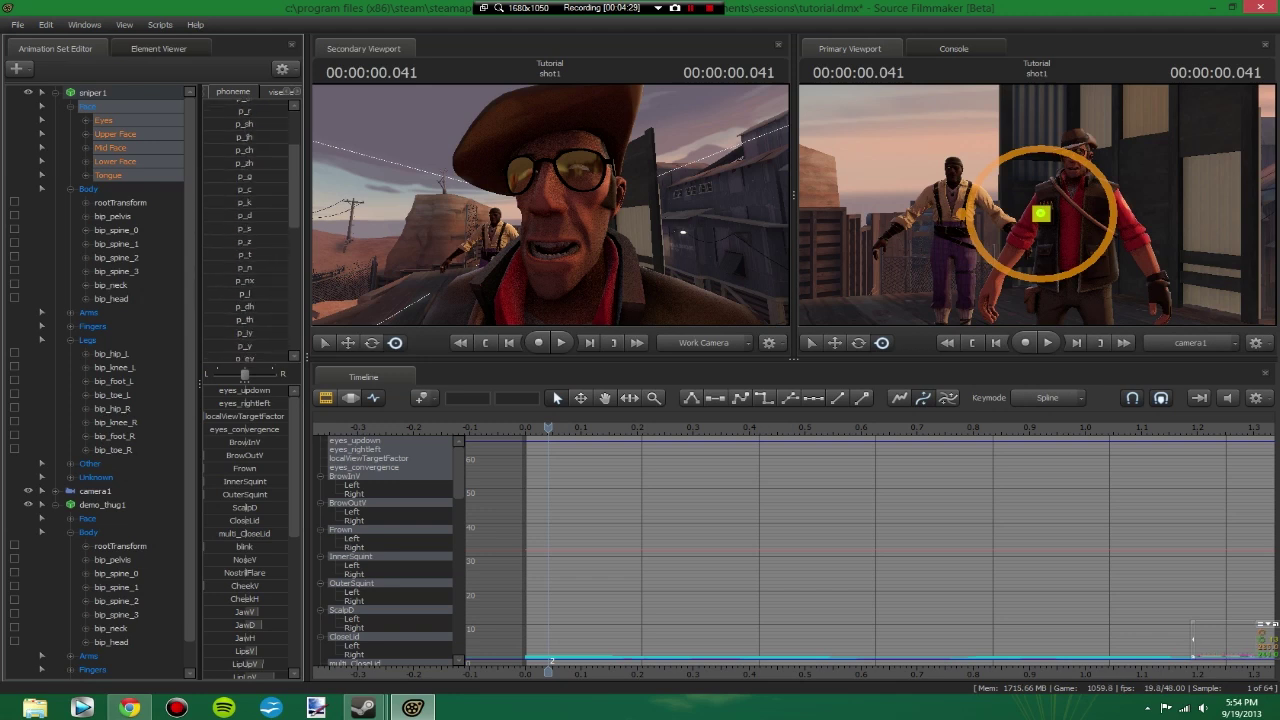
pyautogui.scroll(-3, 245, 230)
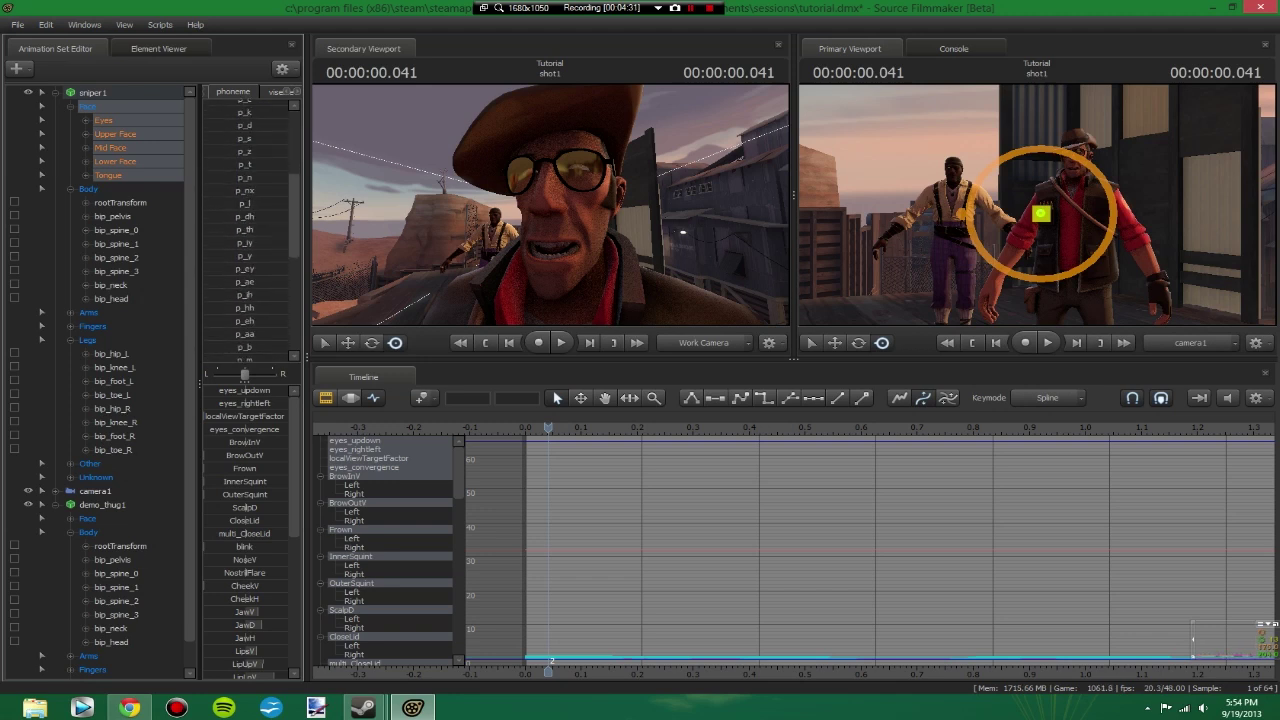
pyautogui.scroll(-2, 245, 264)
# Add keyframes to sniper1's face controls at 00:00:00.041 and advance the playhead to 00:00:00.145
pyautogui.press('m')
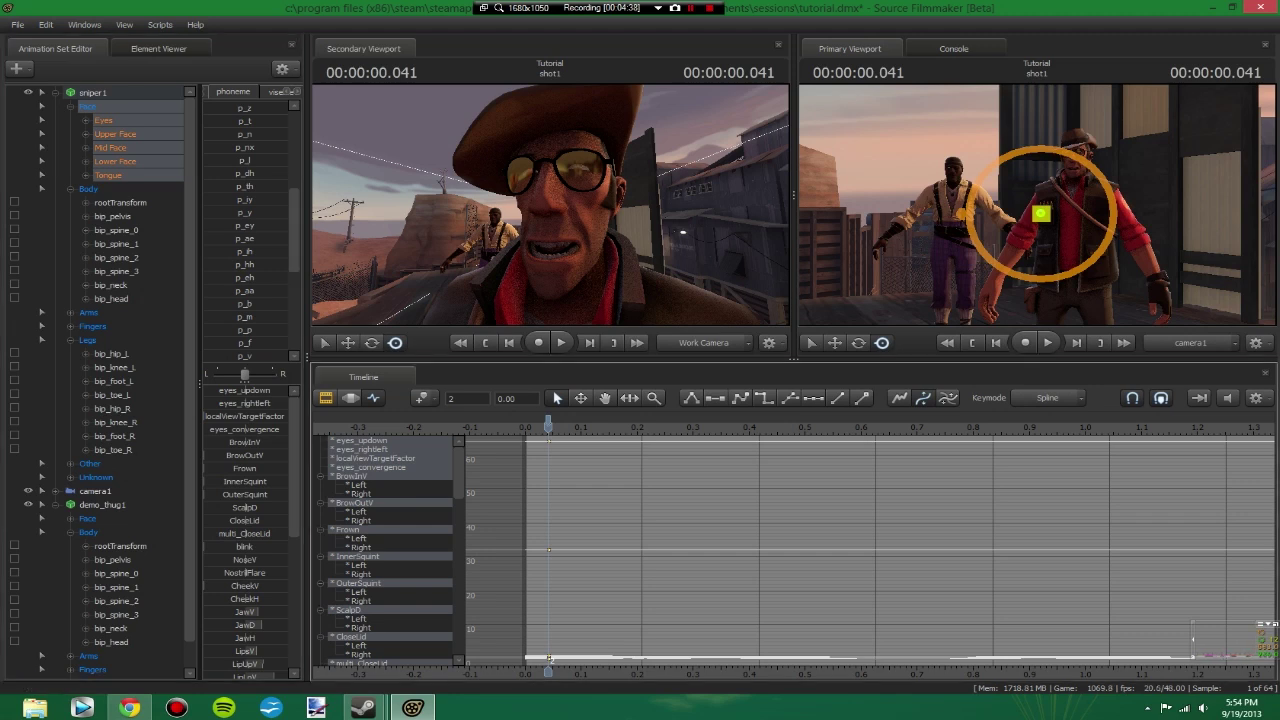
pyautogui.press('space')
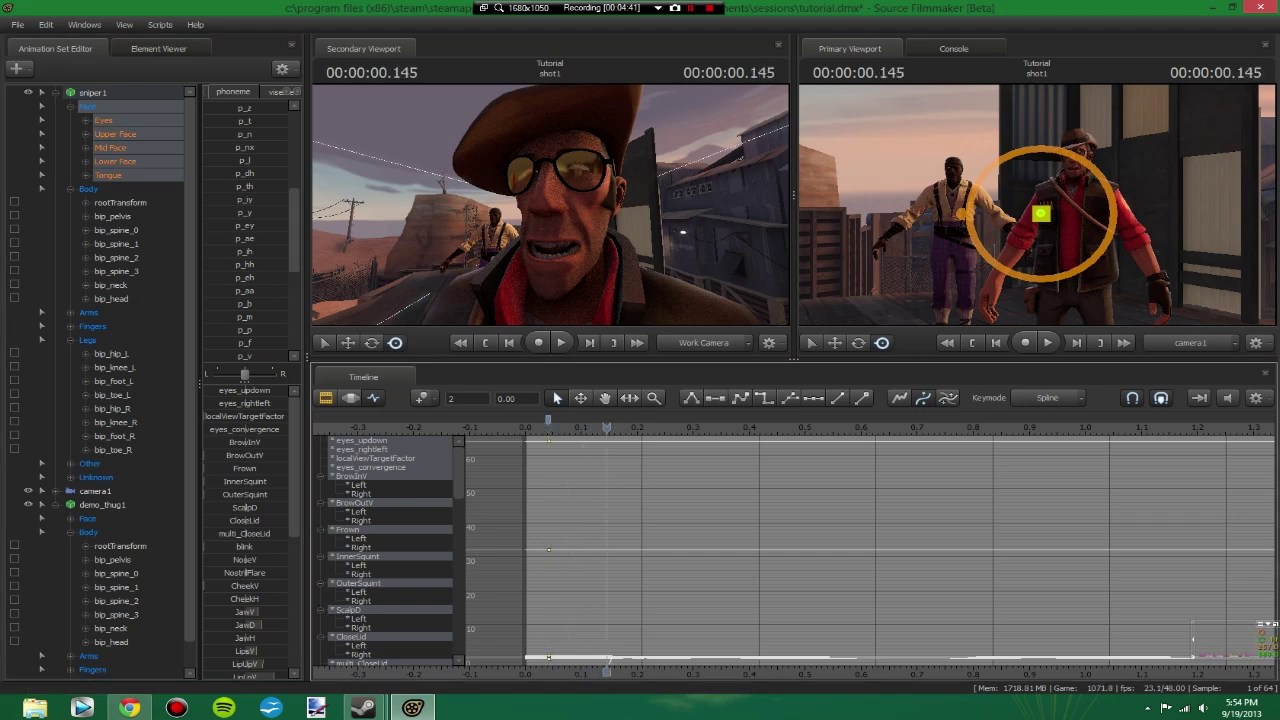
# Open the sniper's mouth wider with a phoneme preset and return the playhead to 00:00:00.041
pyautogui.moveTo(294, 231); pyautogui.dragTo(294, 233)
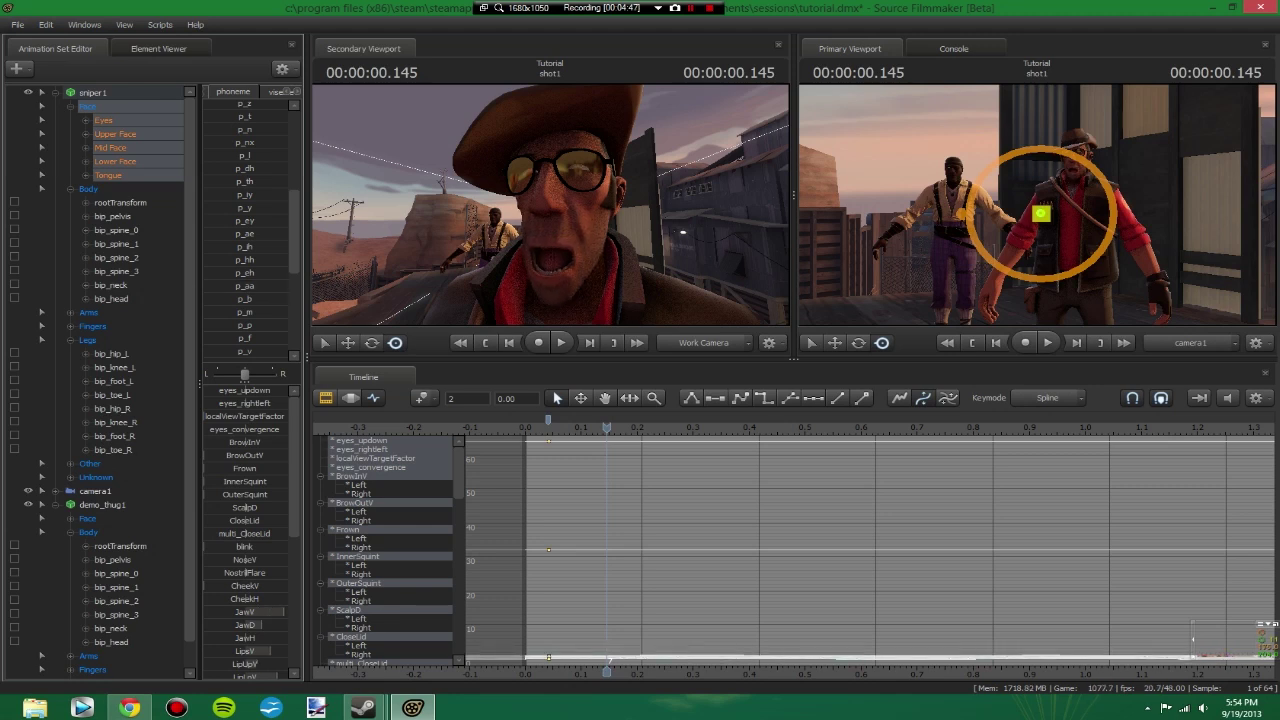
pyautogui.moveTo(606, 427); pyautogui.dragTo(548, 427)
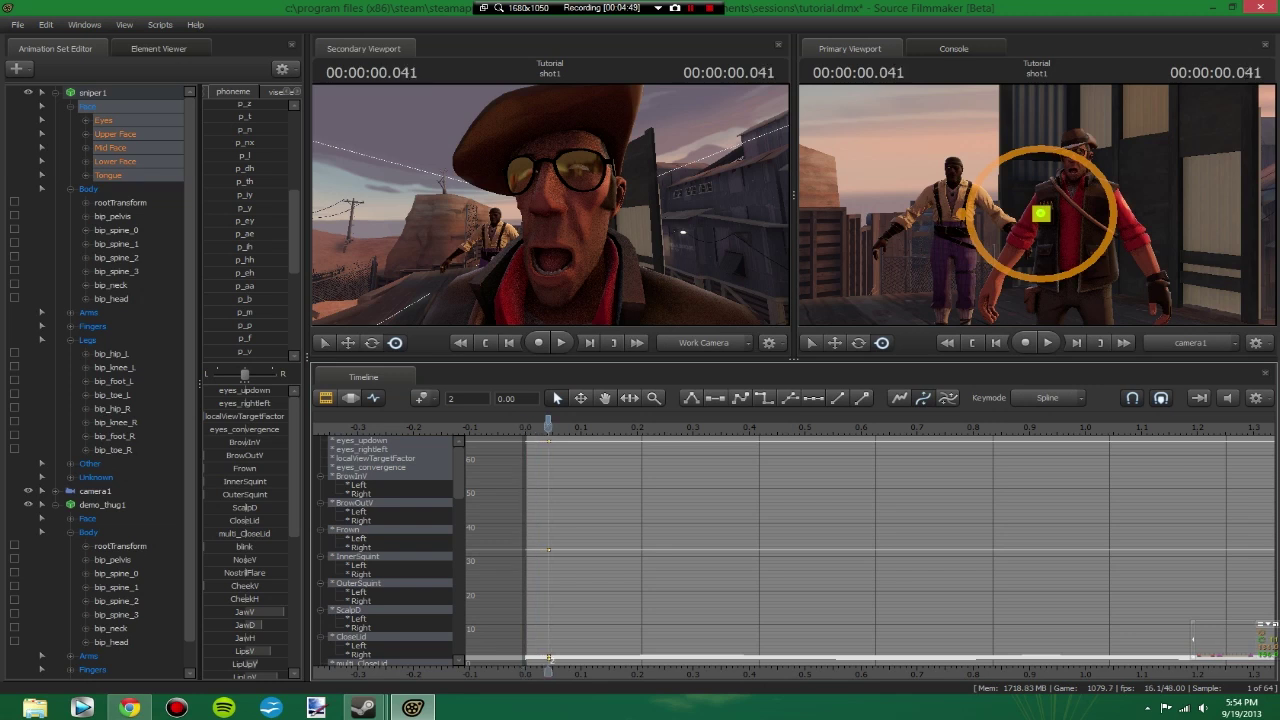
pyautogui.scroll(3, 245, 225)
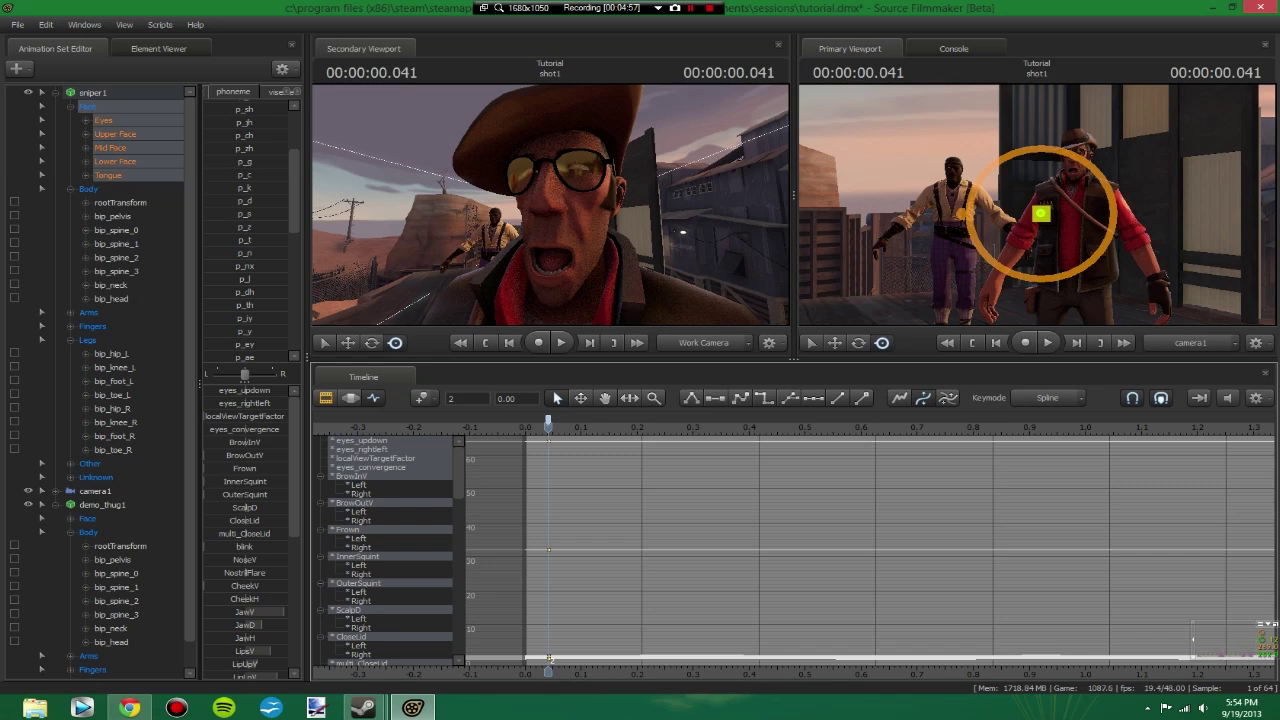
# Add keyframes to sniper1's face controls at 00:00:00.125 and review the transition from 00:00:00.041
pyautogui.moveTo(548, 668); pyautogui.dragTo(606, 670)
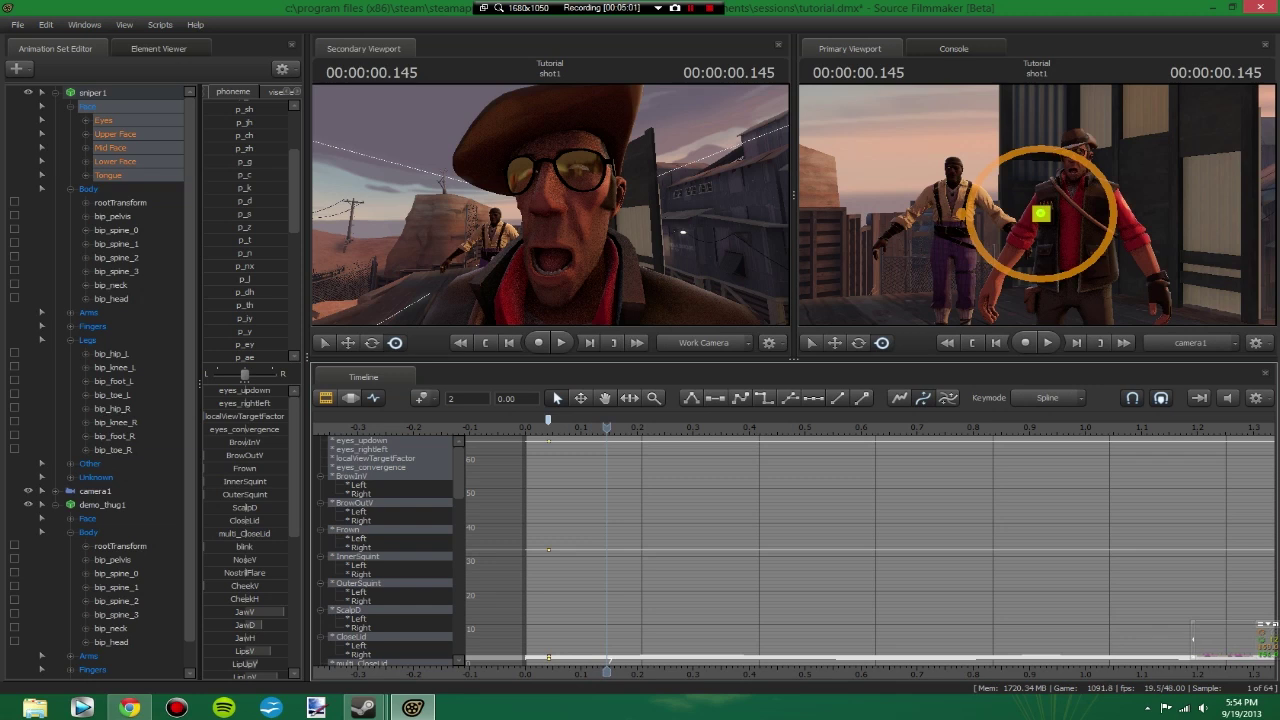
pyautogui.moveTo(606, 669); pyautogui.dragTo(595, 668)
pyautogui.press('m')
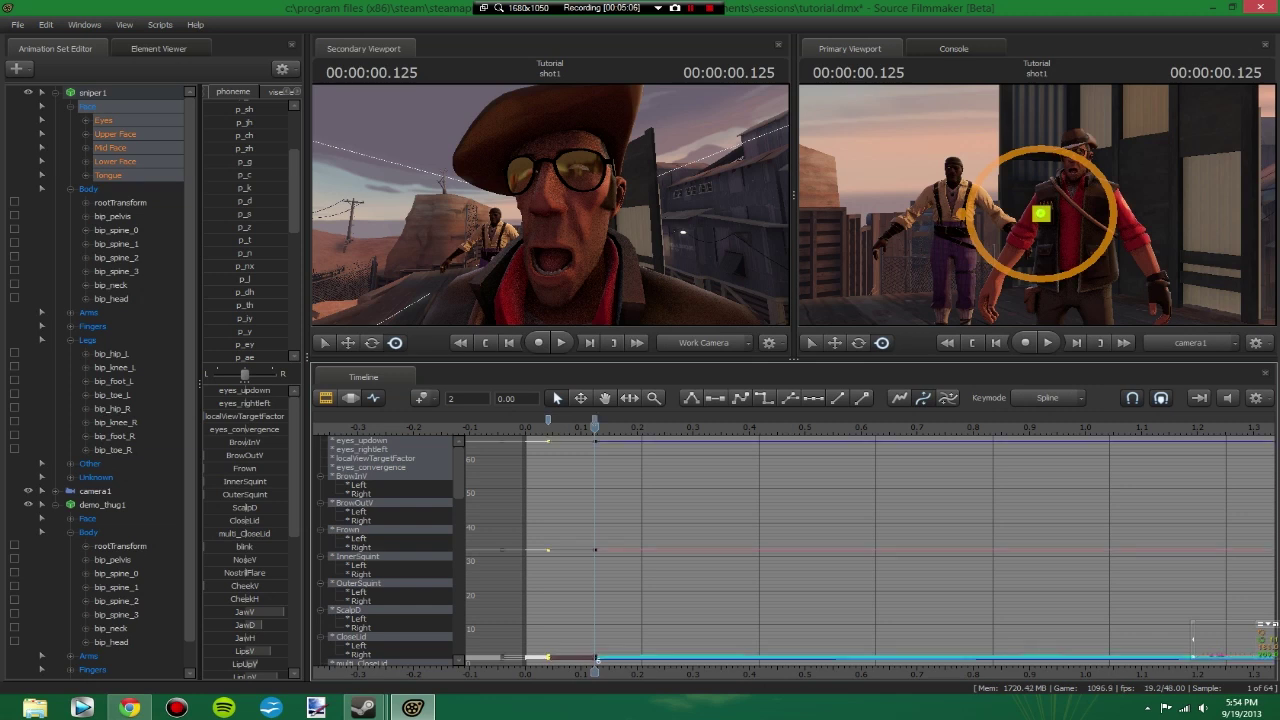
pyautogui.moveTo(595, 672); pyautogui.dragTo(548, 672)
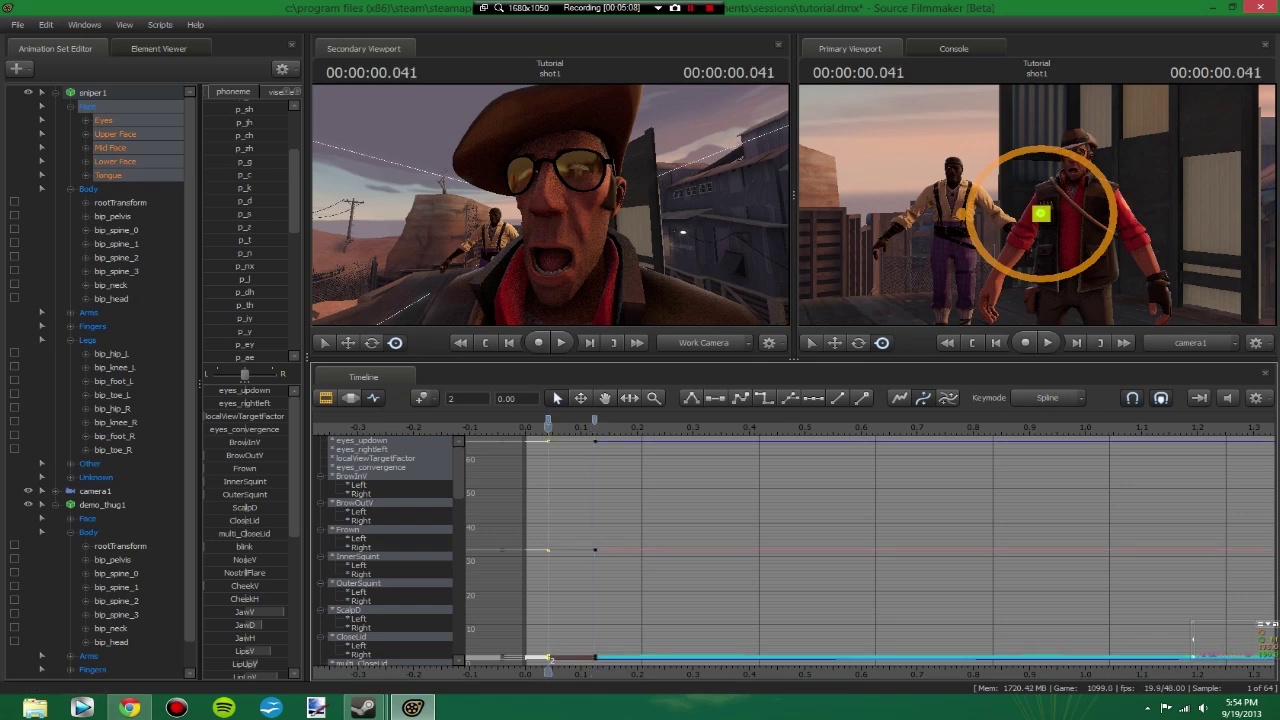
pyautogui.scroll(-3, 245, 225)
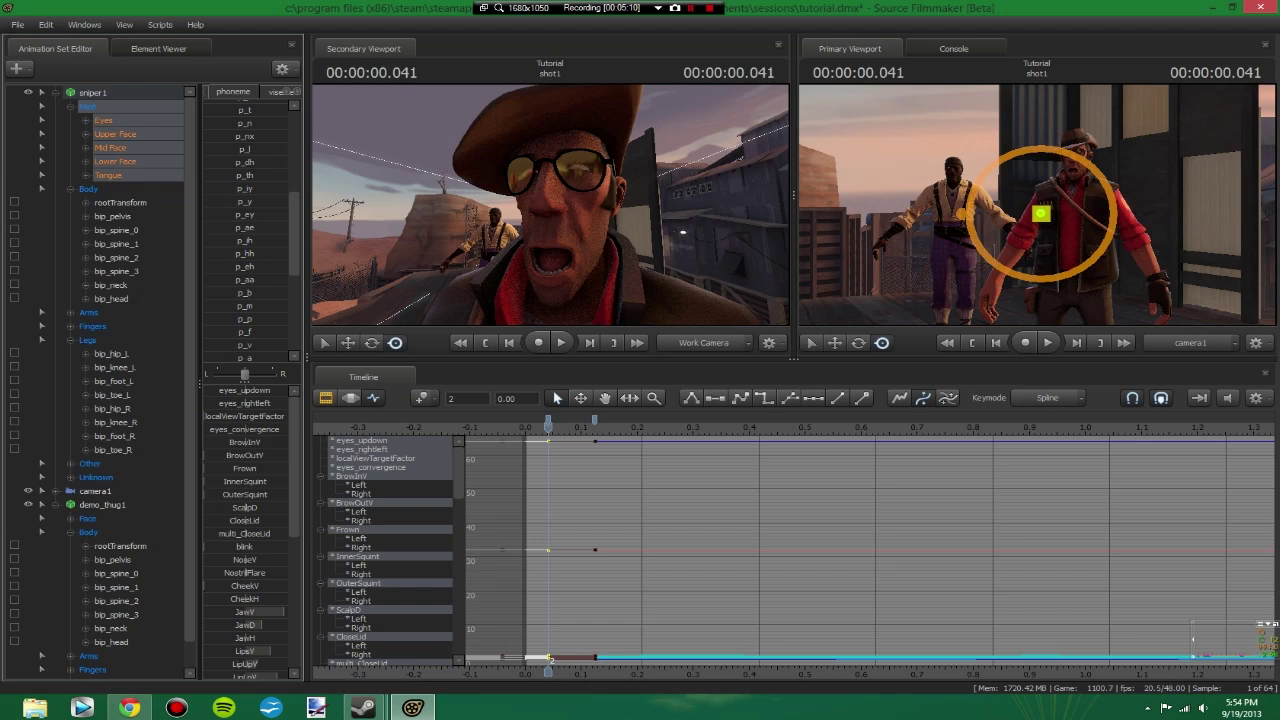
# Key sniper1's face at 00:00:00.250 and reshape the mouth there with a phoneme preset
pyautogui.moveTo(548, 668); pyautogui.dragTo(665, 668)
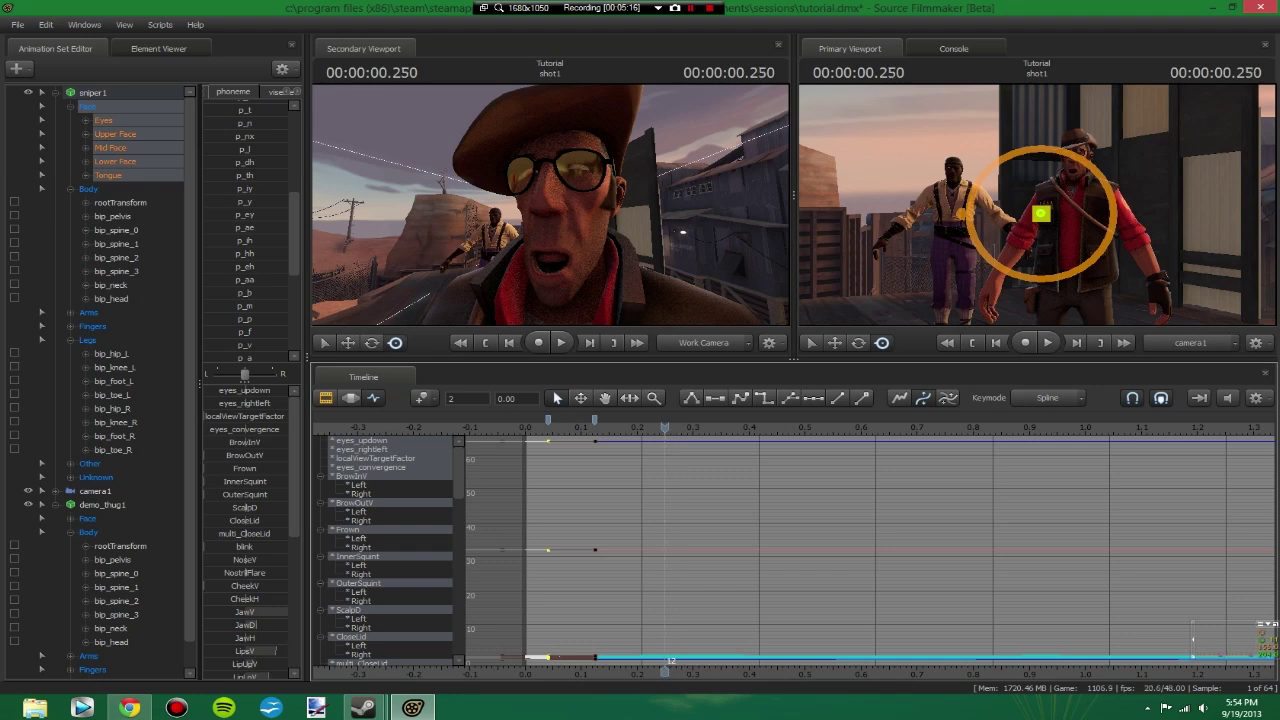
pyautogui.scroll(-4, 245, 230)
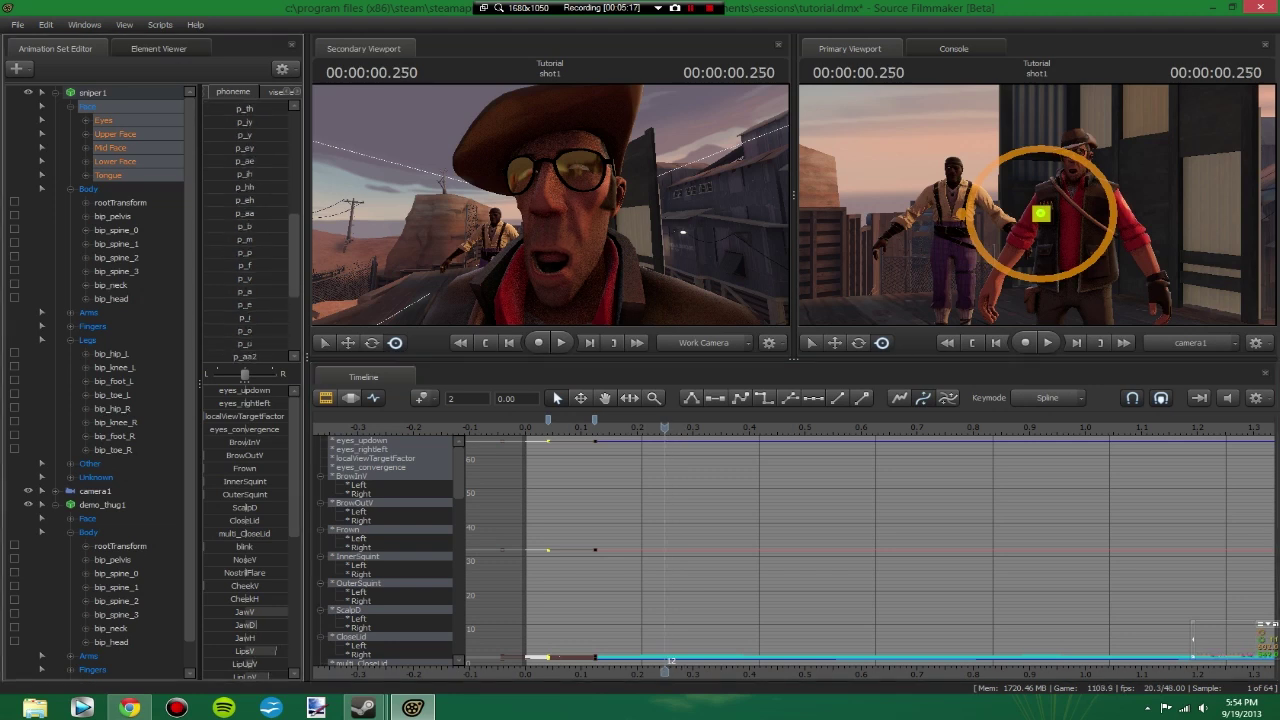
pyautogui.press('m')
pyautogui.click(664, 420)
pyautogui.moveTo(212, 330); pyautogui.dragTo(288, 330)
# Key sniper1's face at 00:00:00.312 and shape the mouth with the p_l2 phoneme preset
pyautogui.moveTo(664, 427); pyautogui.dragTo(702, 427)
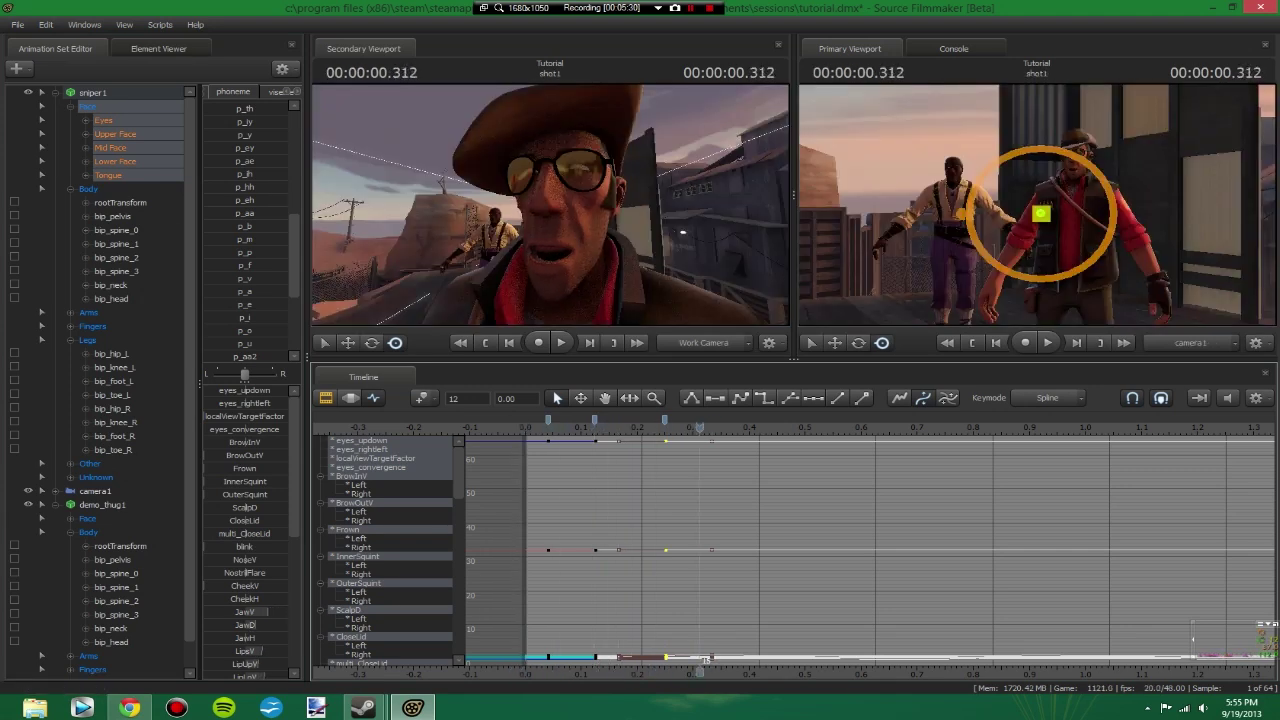
pyautogui.press('m')
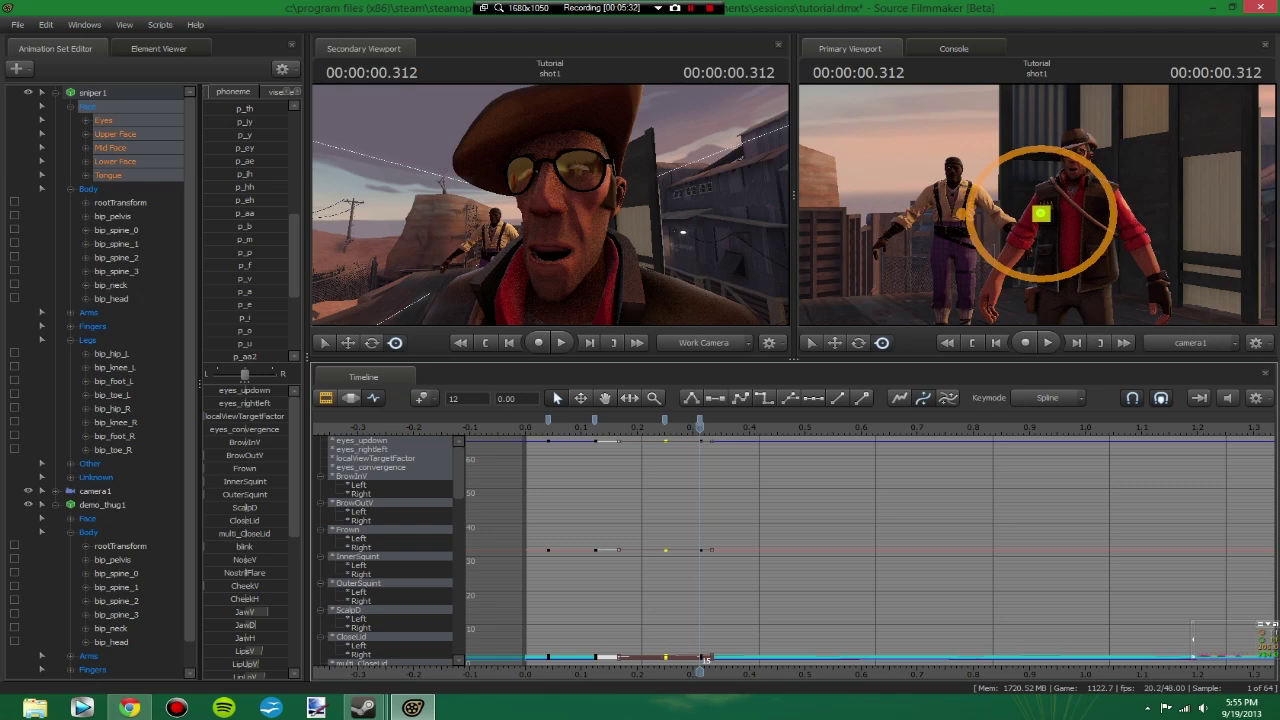
pyautogui.click(700, 421)
pyautogui.moveTo(294, 256); pyautogui.dragTo(294, 287)
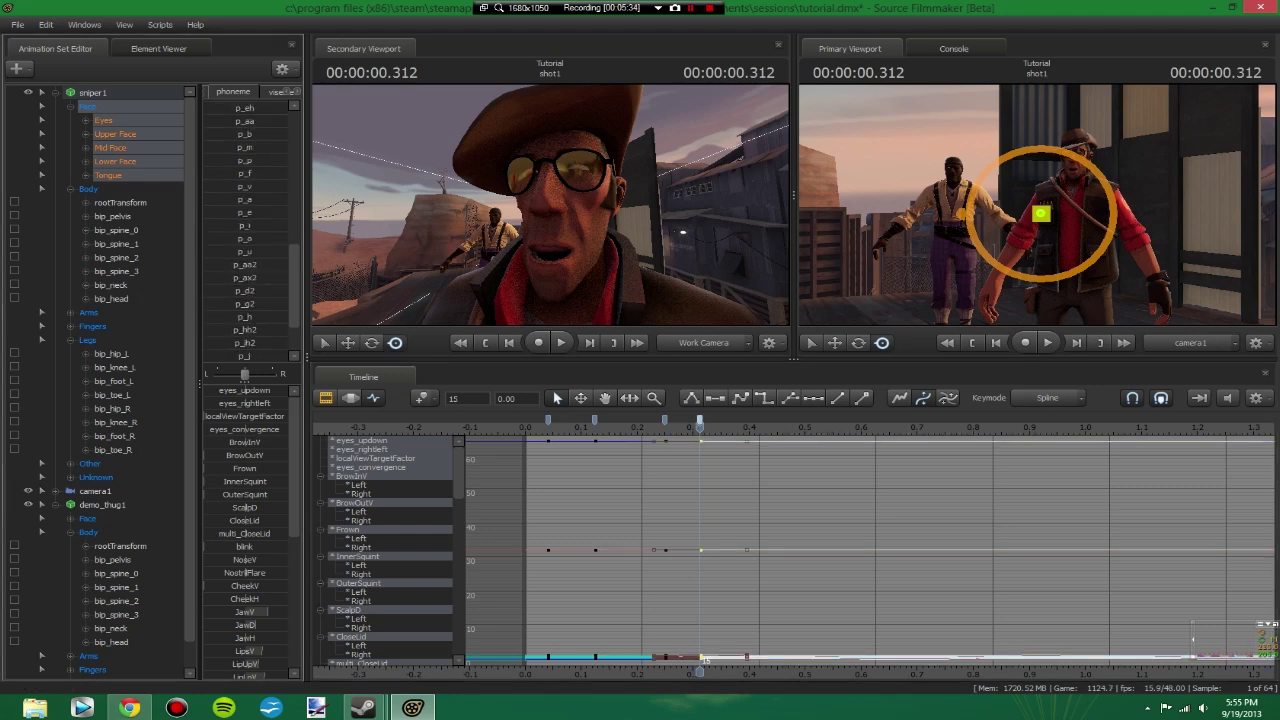
pyautogui.scroll(-2, 245, 230)
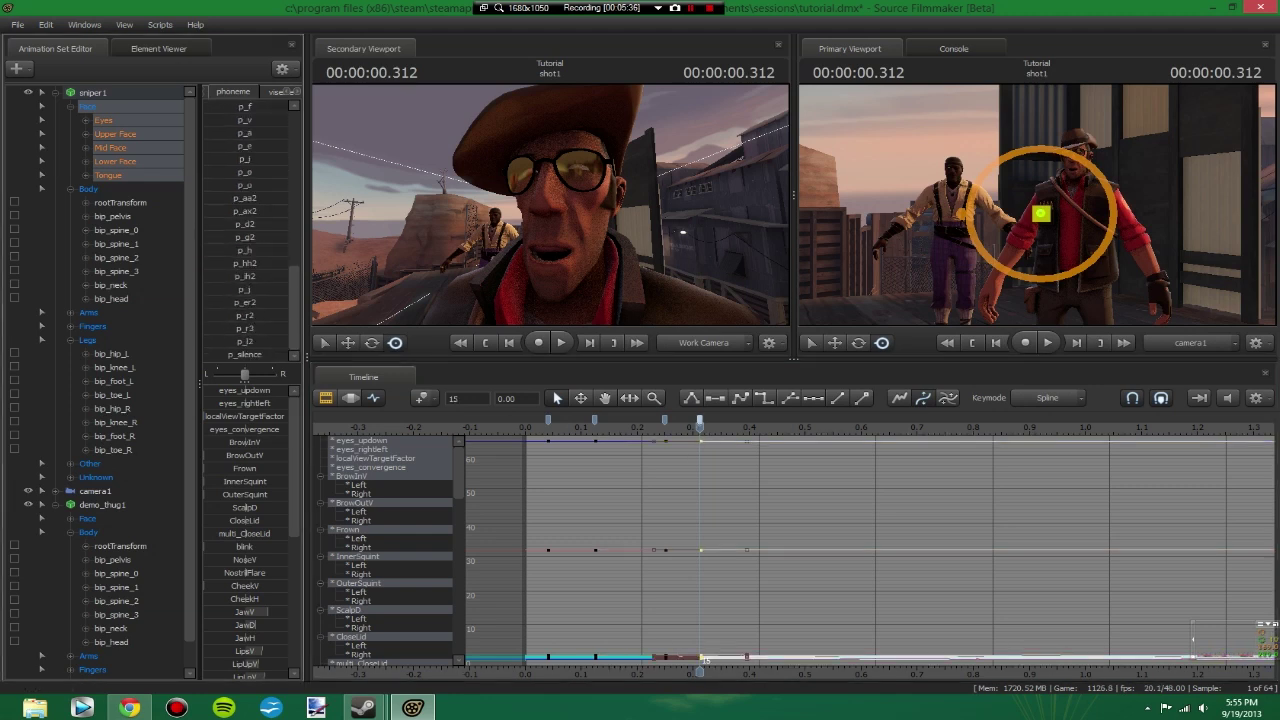
pyautogui.moveTo(230, 341); pyautogui.dragTo(286, 341)
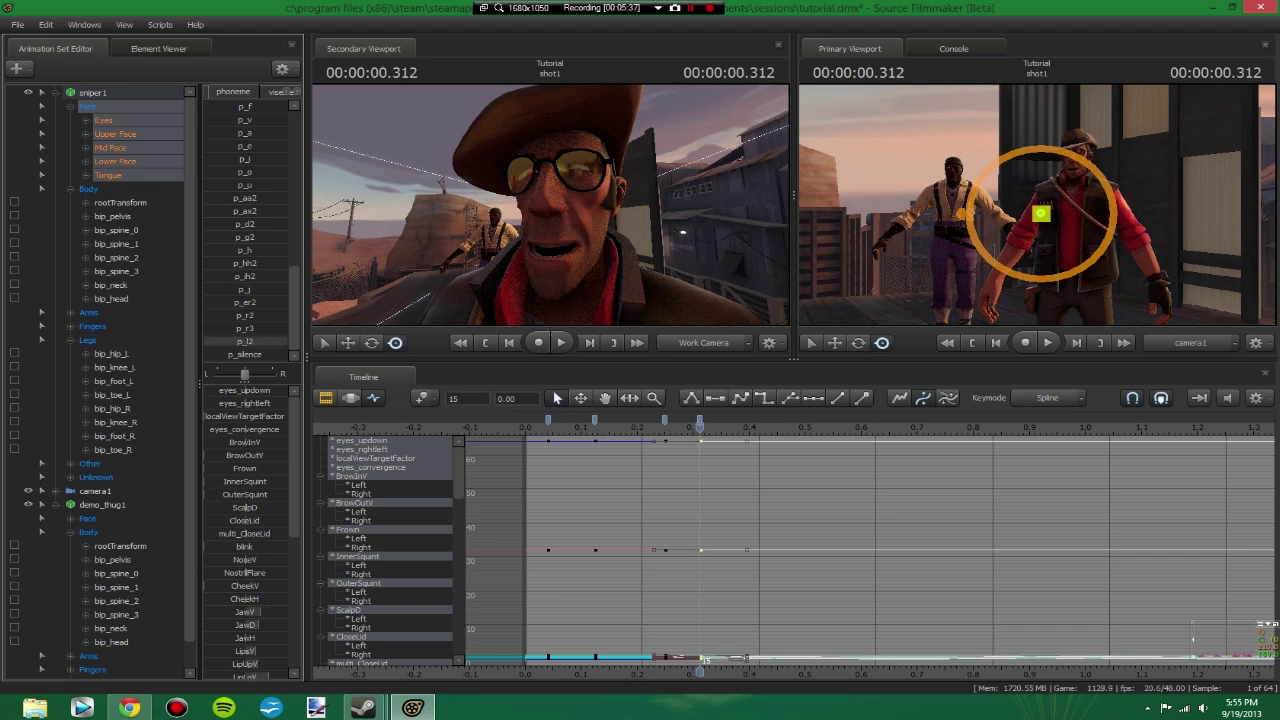
pyautogui.scroll(5, 245, 230)
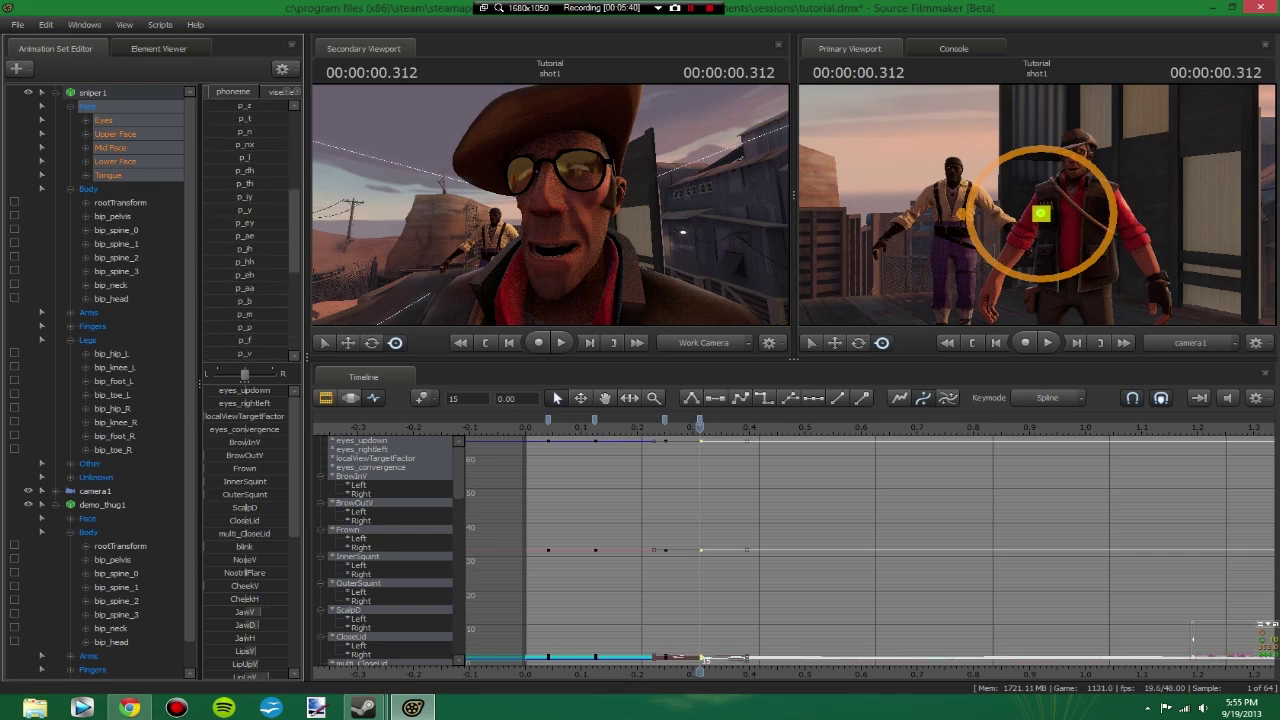
pyautogui.scroll(2, 245, 230)
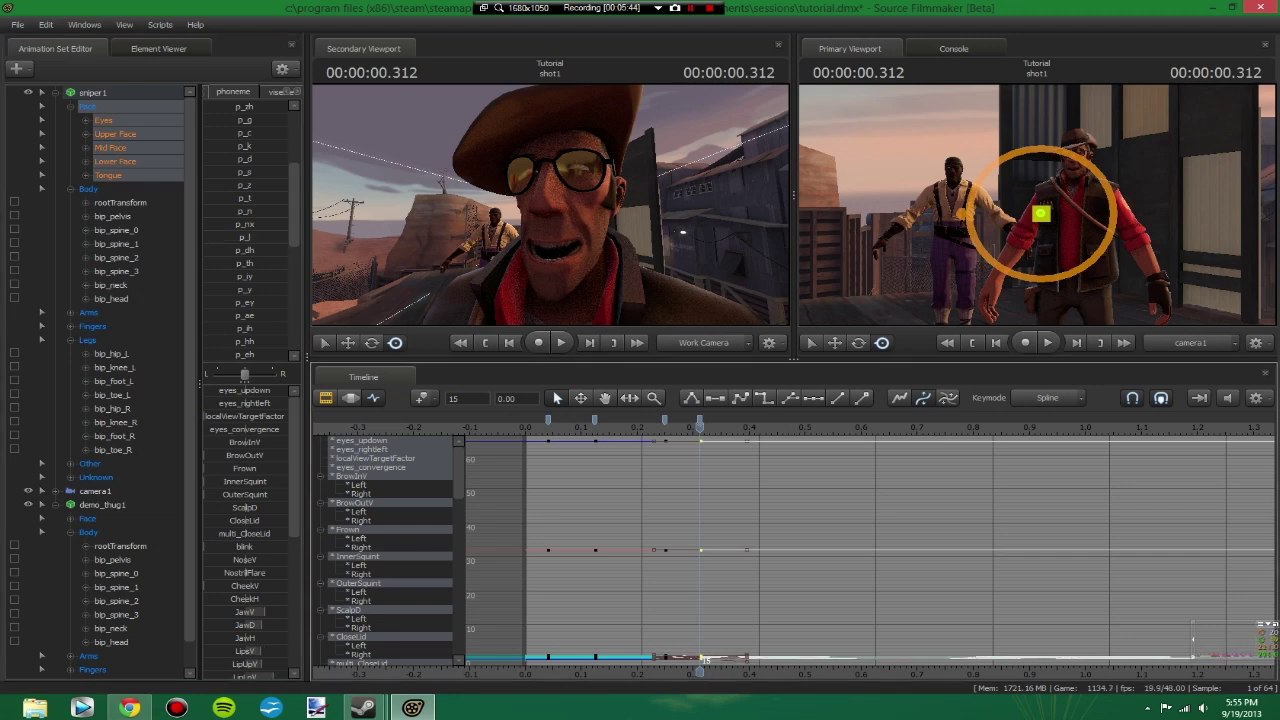
# Key sniper1's face at 00:00:00.375 and open the mouth wider there with a phoneme preset
pyautogui.moveTo(700, 424); pyautogui.dragTo(595, 424)
pyautogui.moveTo(595, 660); pyautogui.dragTo(741, 660)
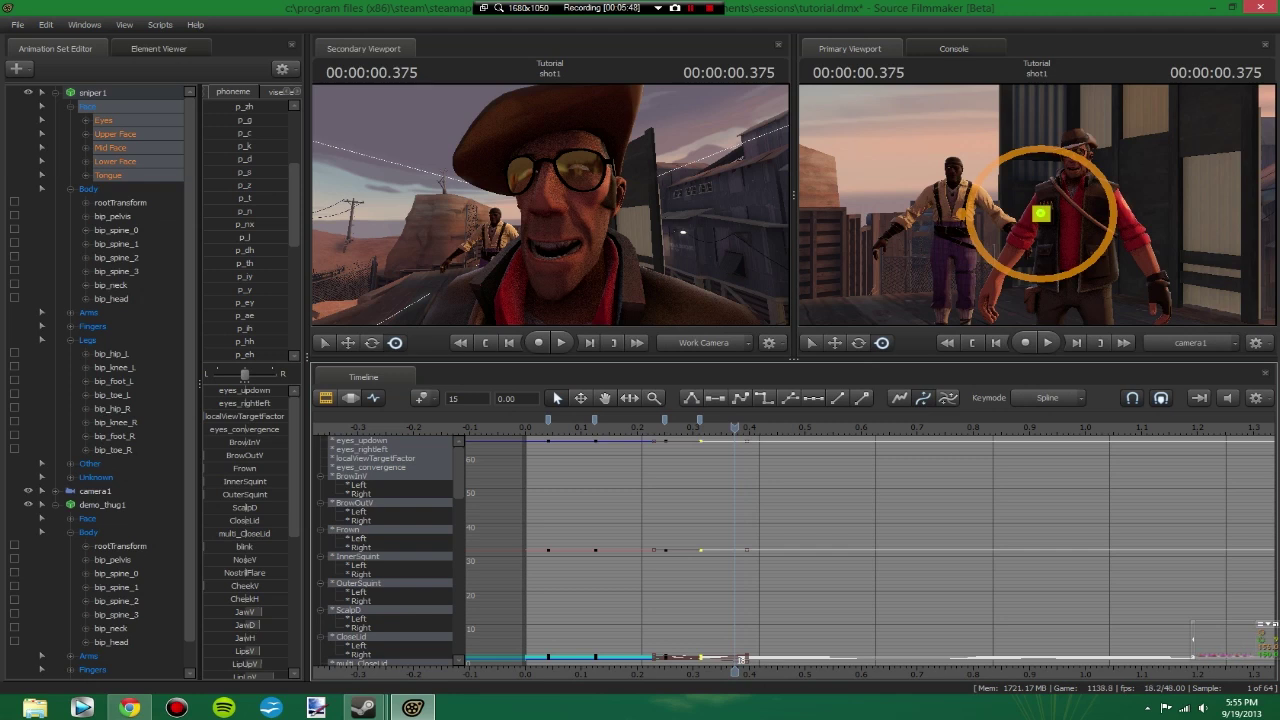
pyautogui.press('m')
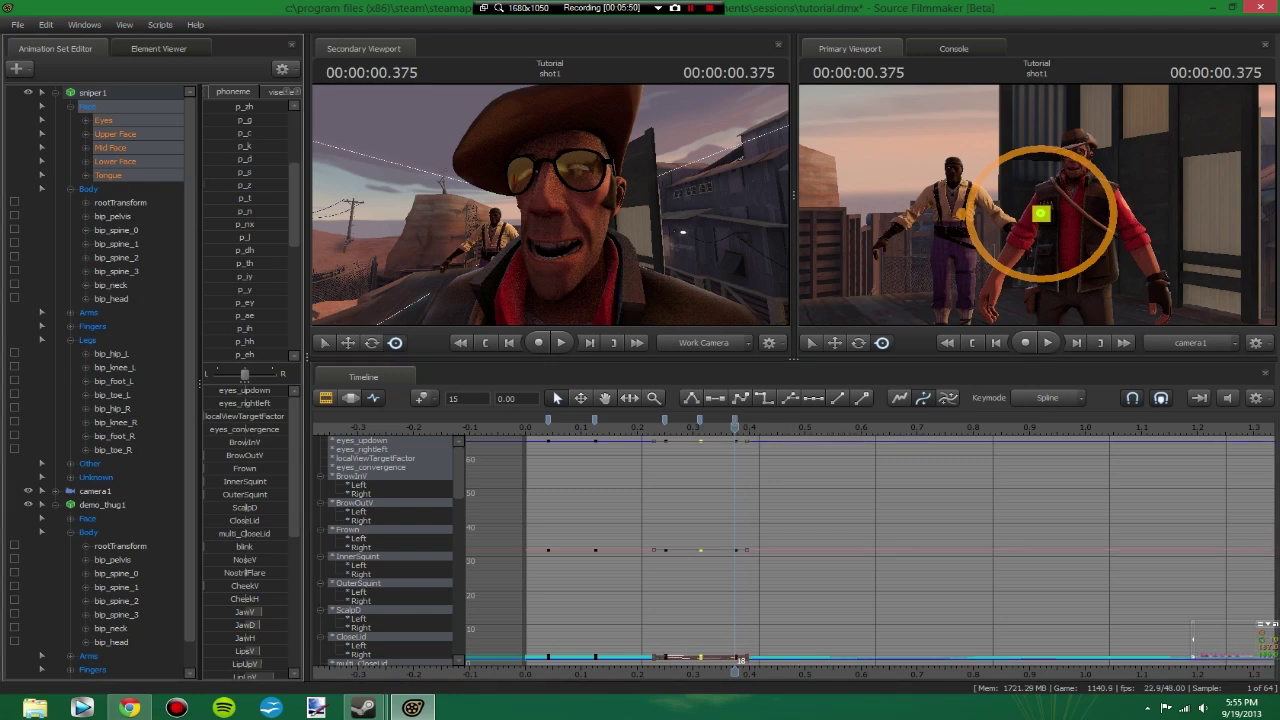
pyautogui.scroll(4, 244, 230)
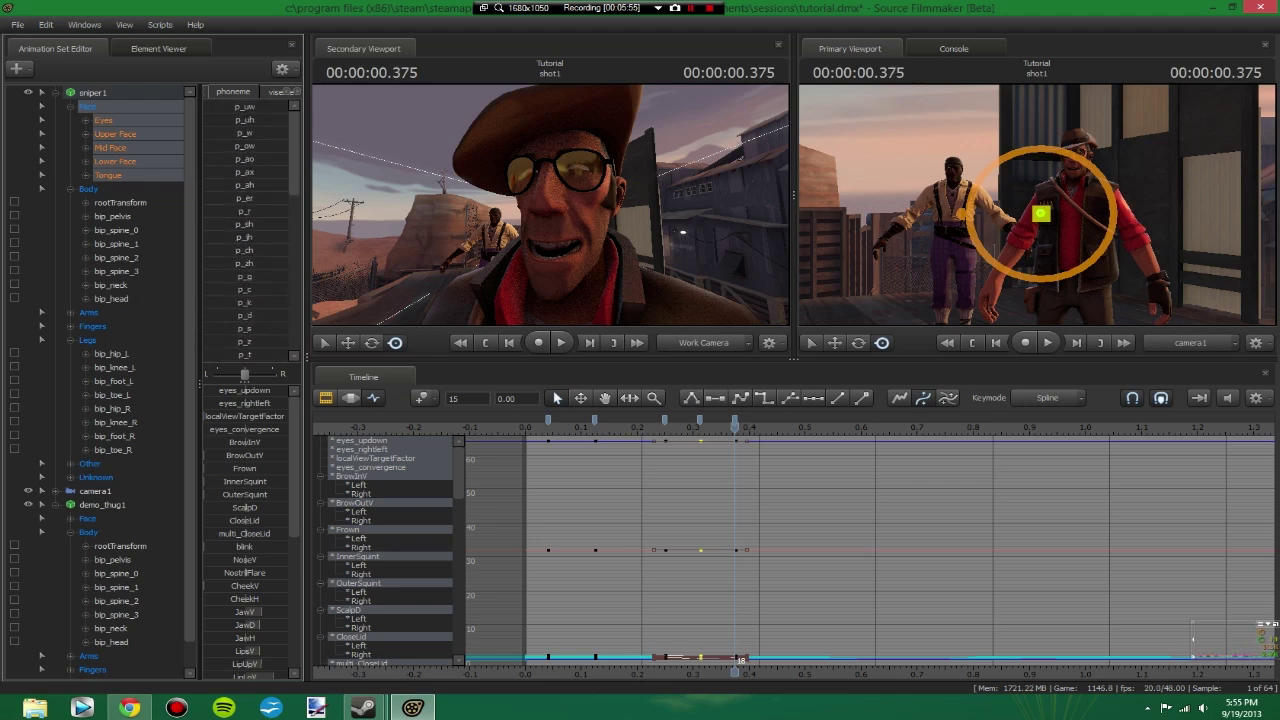
pyautogui.scroll(-3, 244, 230)
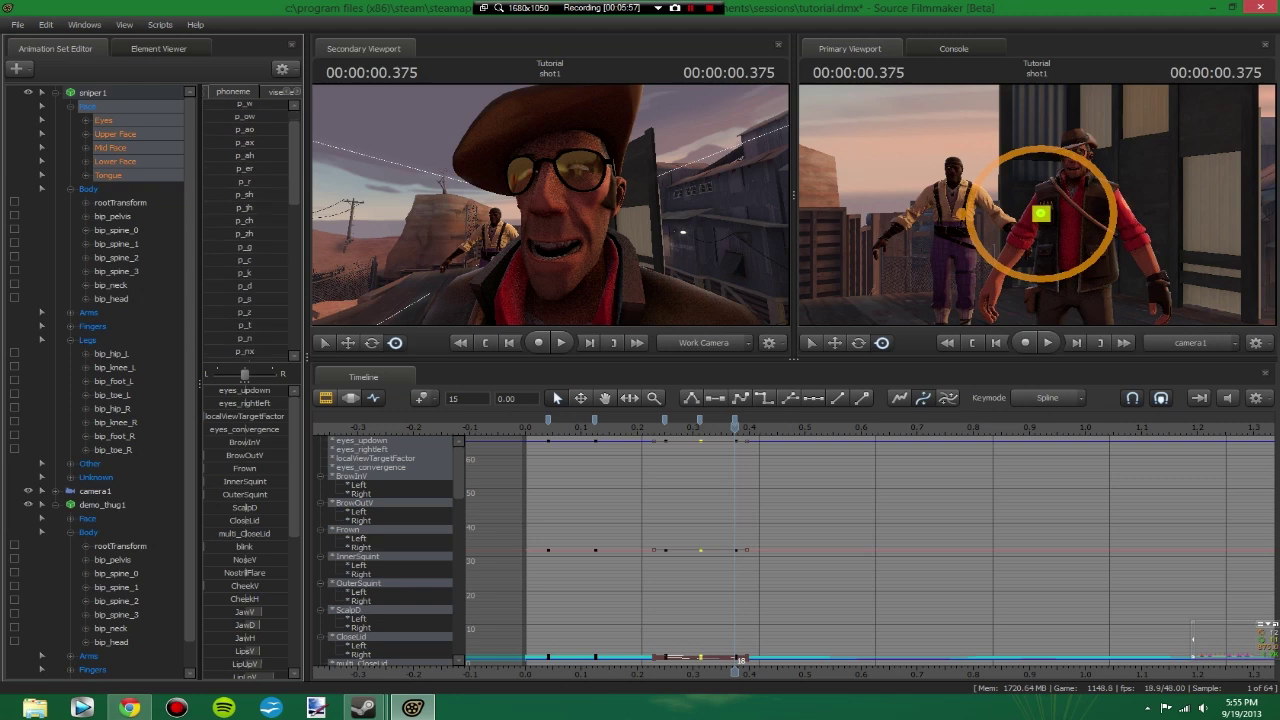
pyautogui.scroll(-4, 244, 230)
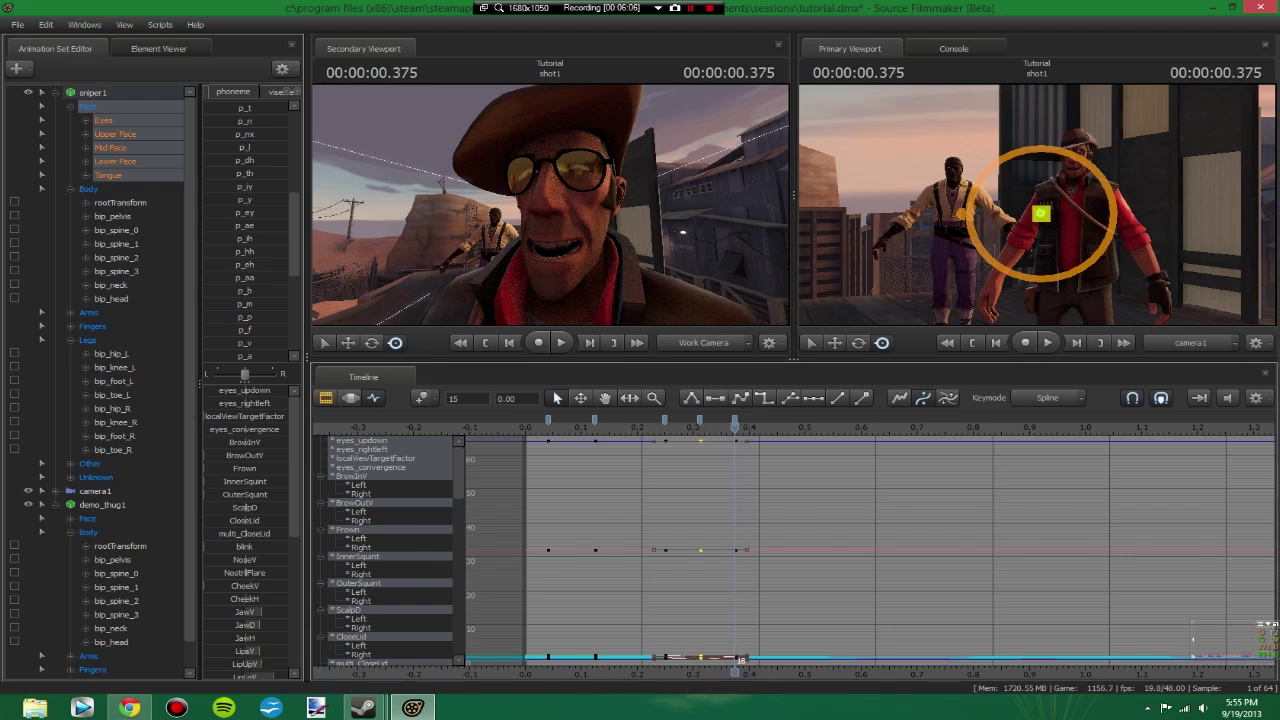
pyautogui.click(735, 421)
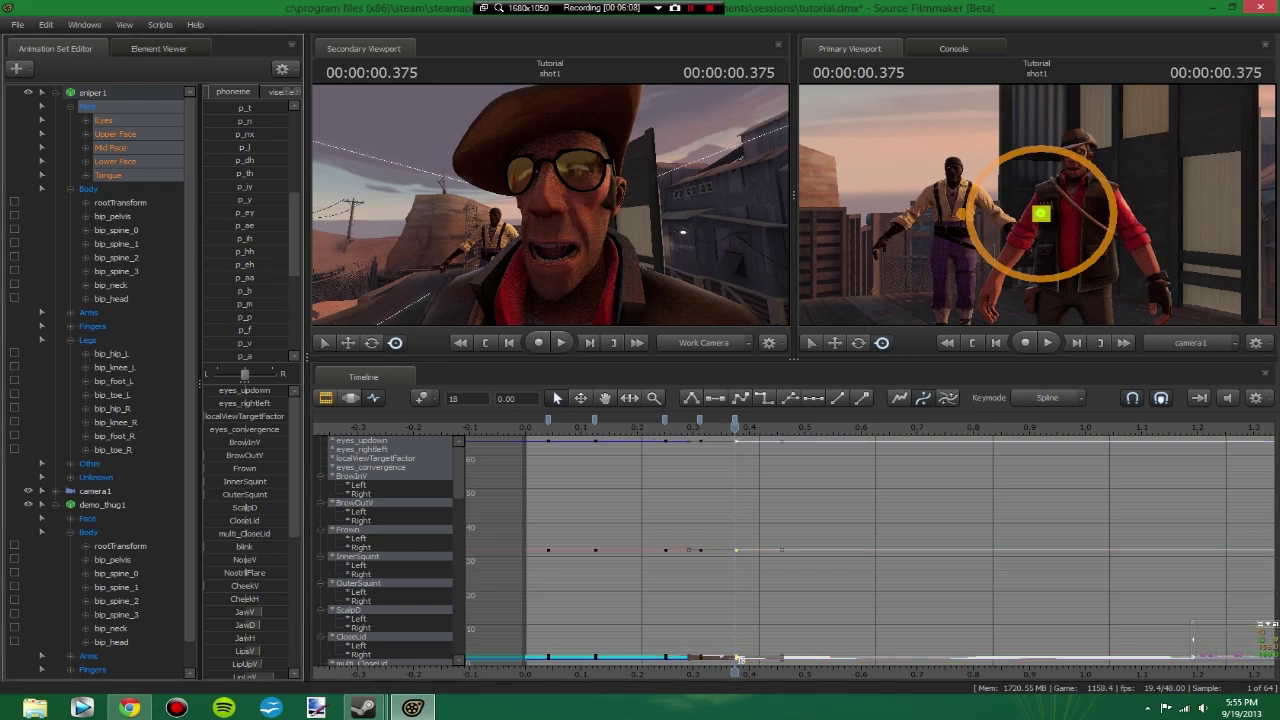
# Play the line from about 00:00:00.312, key the face at 00:00:00.812 and open the mouth there with a phoneme preset
pyautogui.moveTo(737, 660); pyautogui.dragTo(703, 660)
pyautogui.press('space')
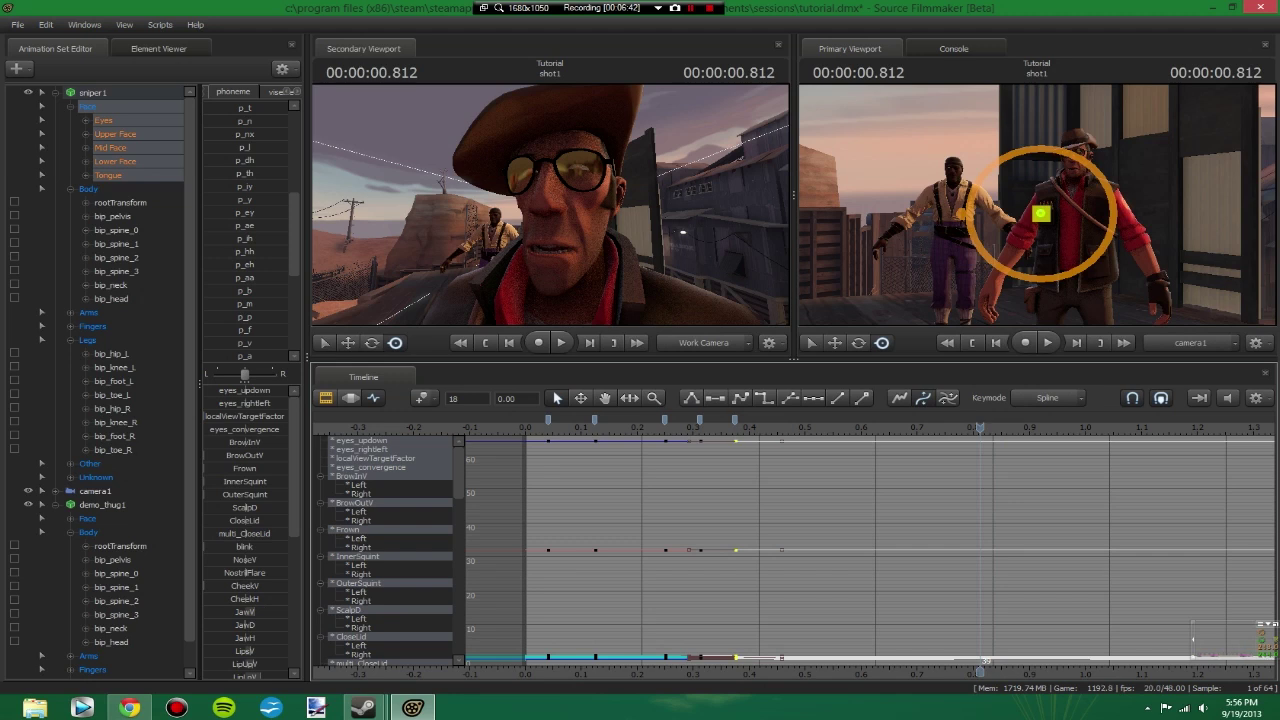
pyautogui.press('m')
pyautogui.scroll(-6, 245, 230)
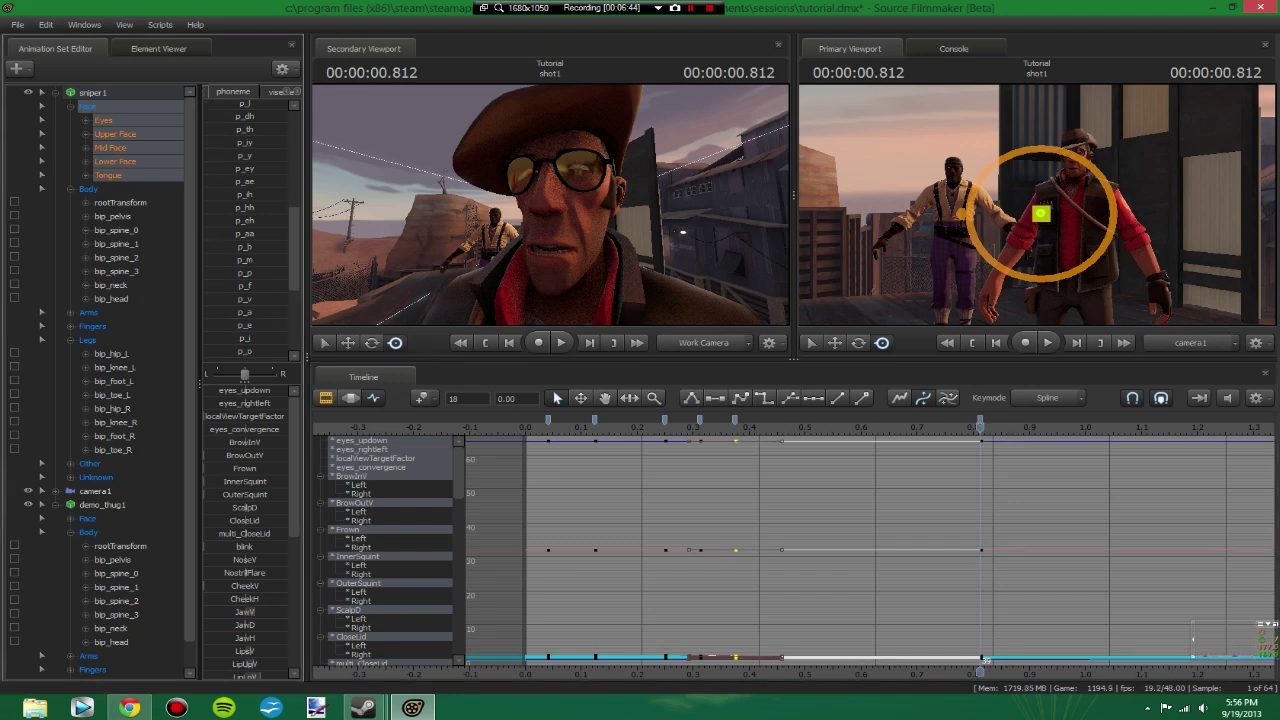
pyautogui.scroll(7, 245, 230)
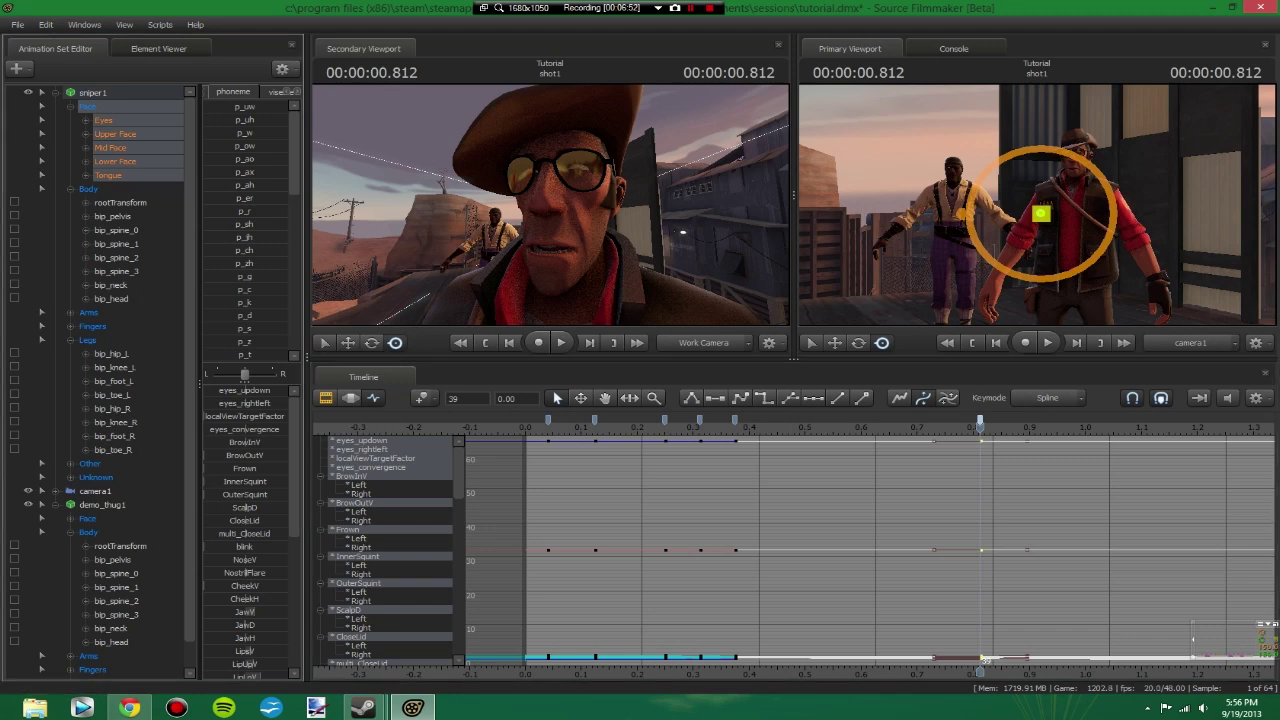
pyautogui.click(245, 315)
pyautogui.press('space')
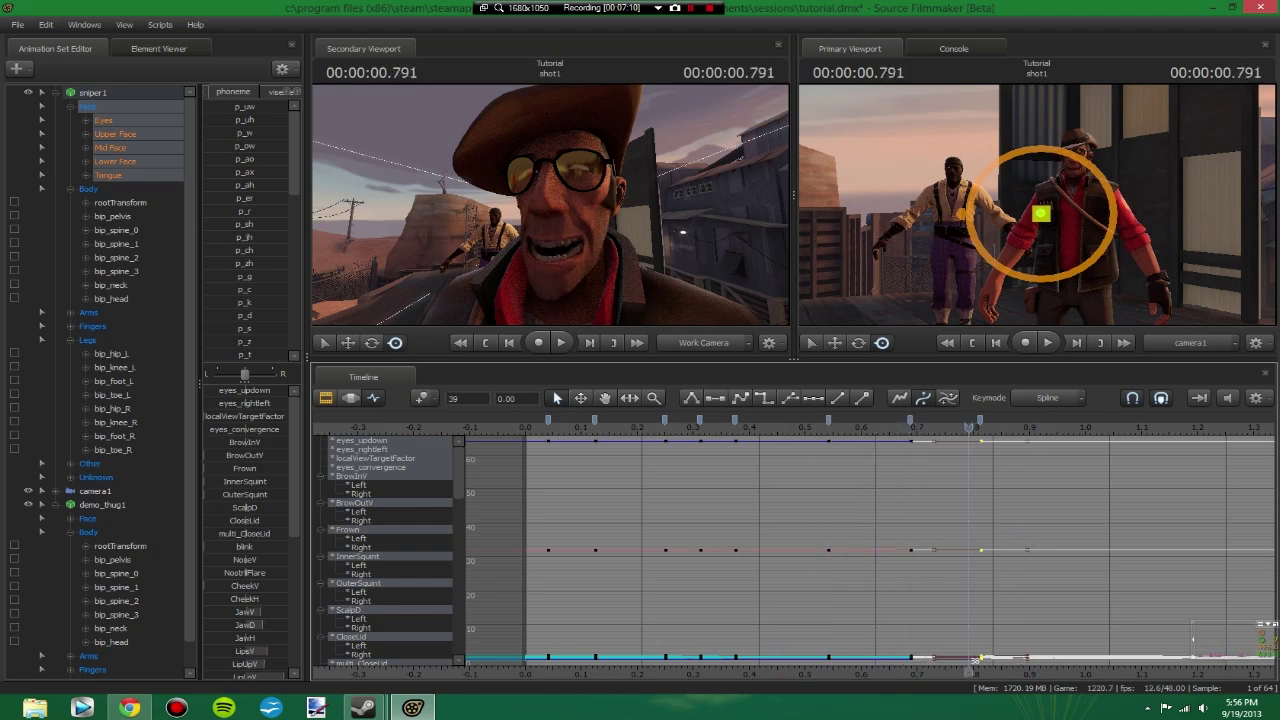
# Shift the second-to-last face keyframe to 00:00:00.729 and place the playhead at 00:00:00.541
pyautogui.moveTo(910, 427); pyautogui.dragTo(945, 420)
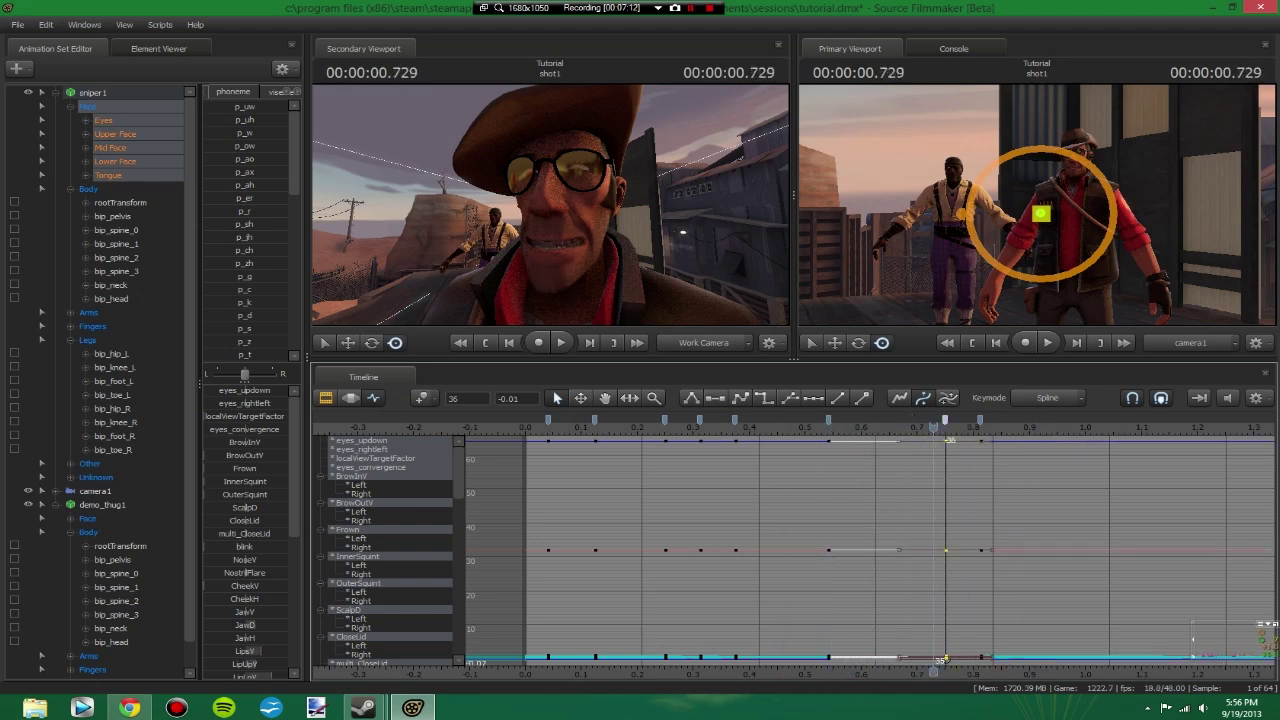
pyautogui.press('Right')
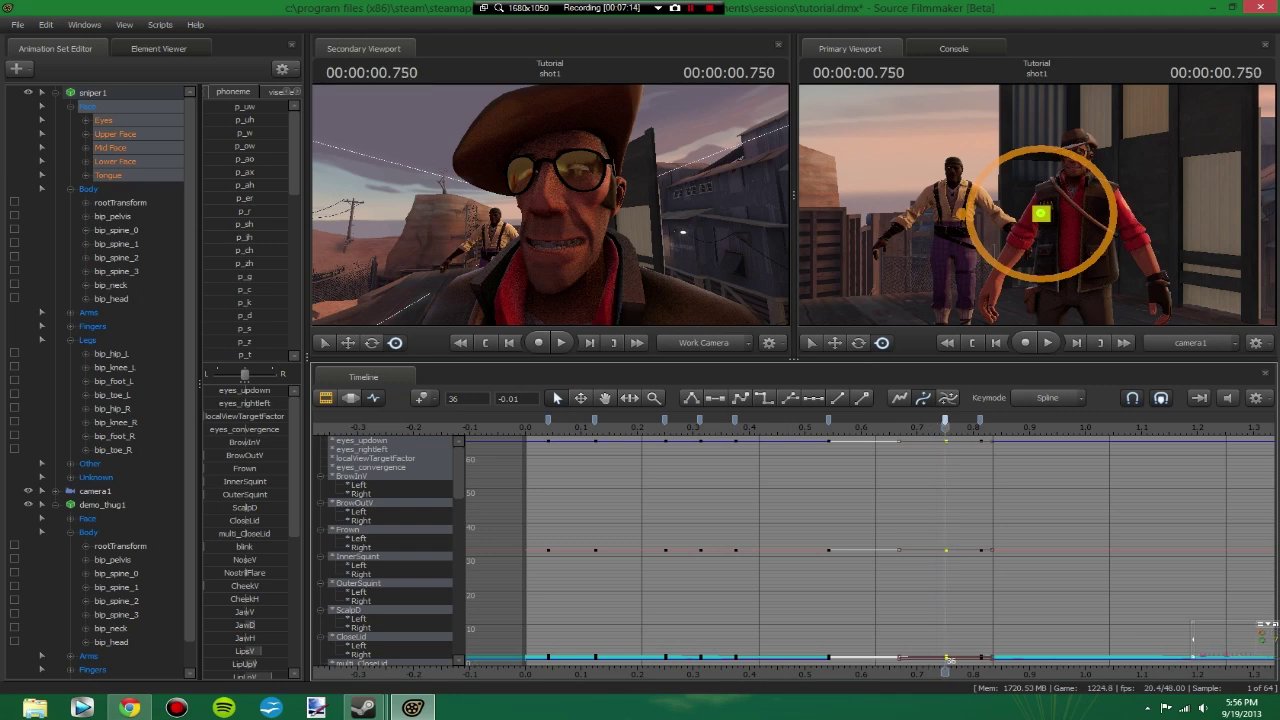
pyautogui.moveTo(945, 420); pyautogui.dragTo(863, 428)
pyautogui.click(829, 660)
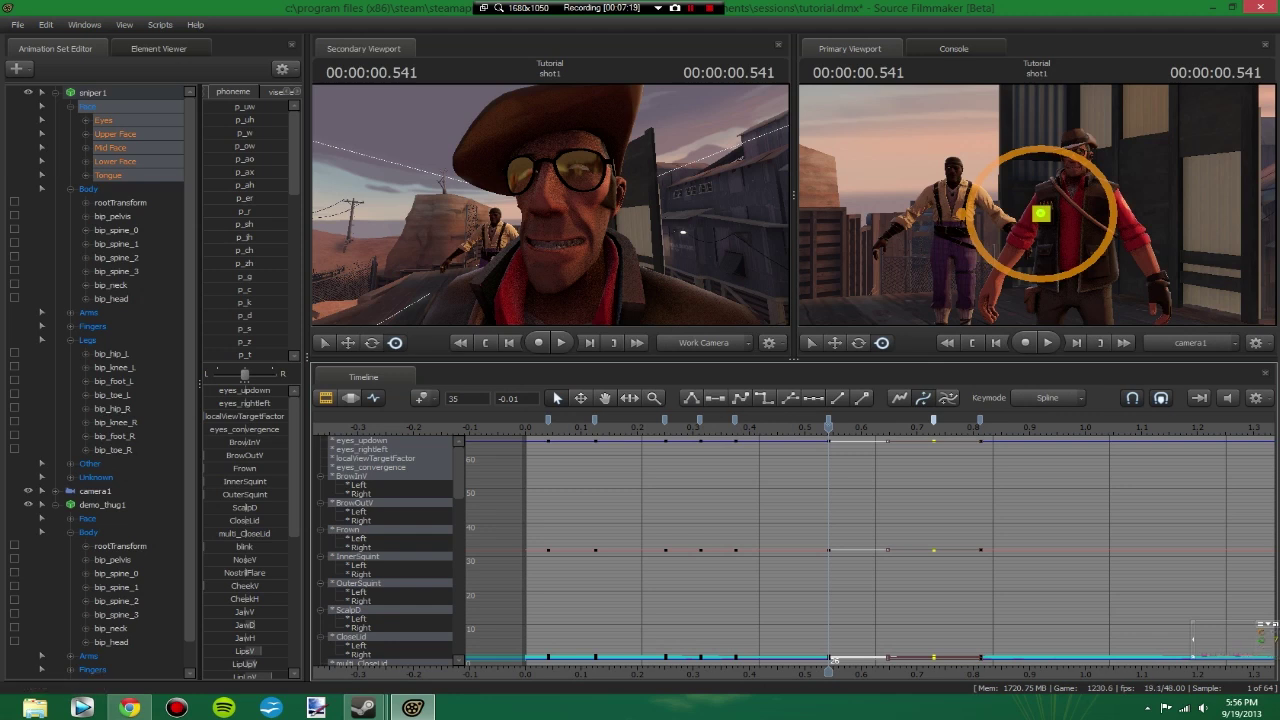
# Try raising the Smile control on the face keyframes at 00:00:00.541 and 00:00:00.729 and play the result
pyautogui.click(828, 420)
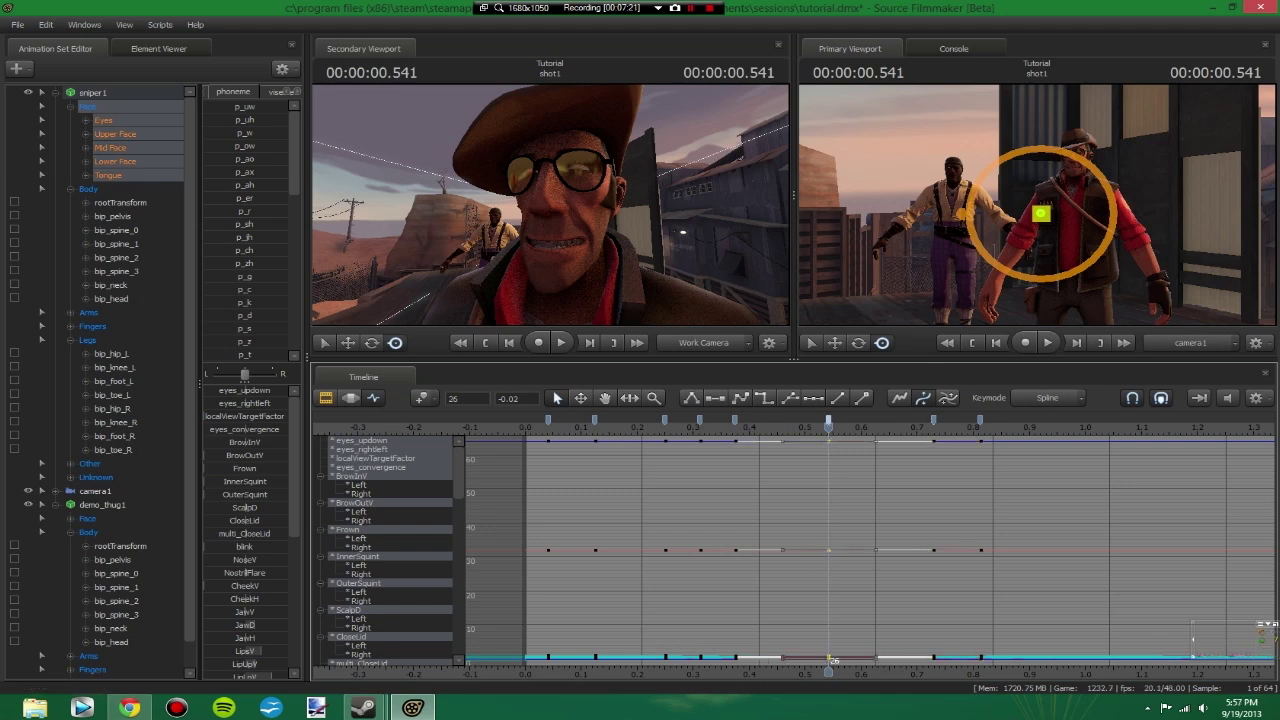
pyautogui.scroll(-4, 245, 520)
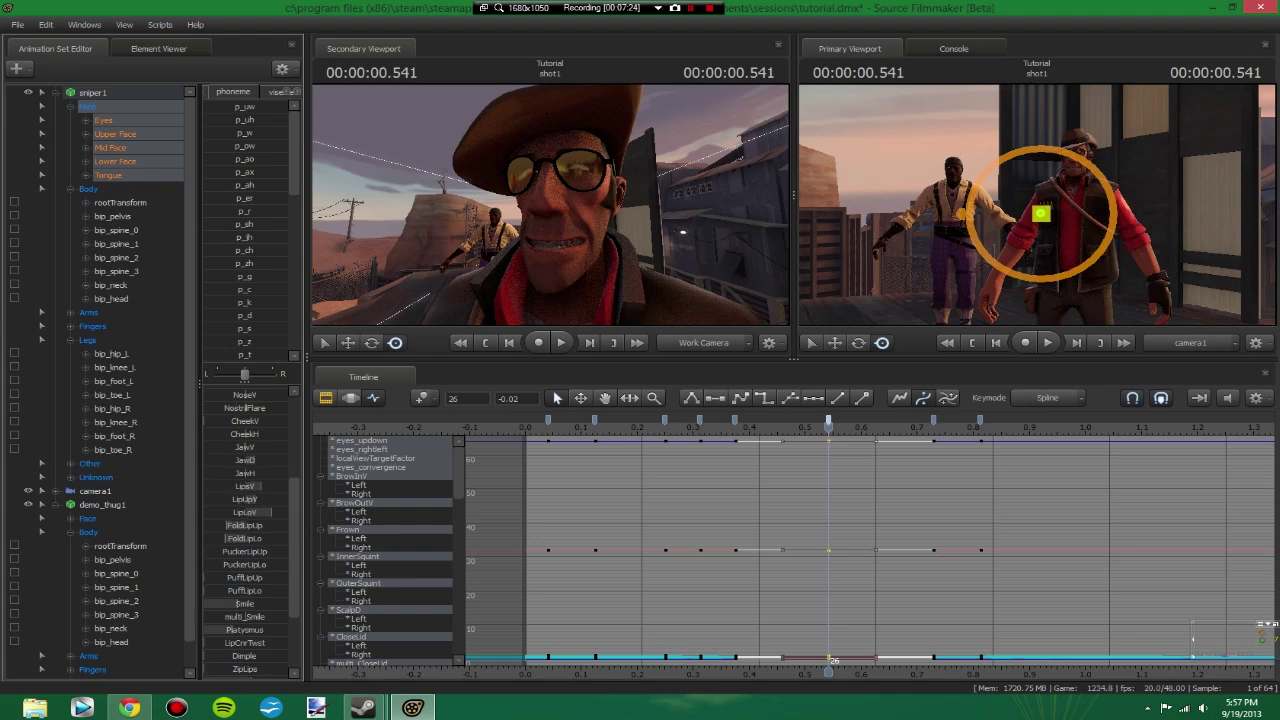
pyautogui.moveTo(245, 603); pyautogui.dragTo(270, 603)
pyautogui.moveTo(829, 662); pyautogui.dragTo(933, 662)
pyautogui.moveTo(247, 603); pyautogui.dragTo(287, 603)
pyautogui.press('space')
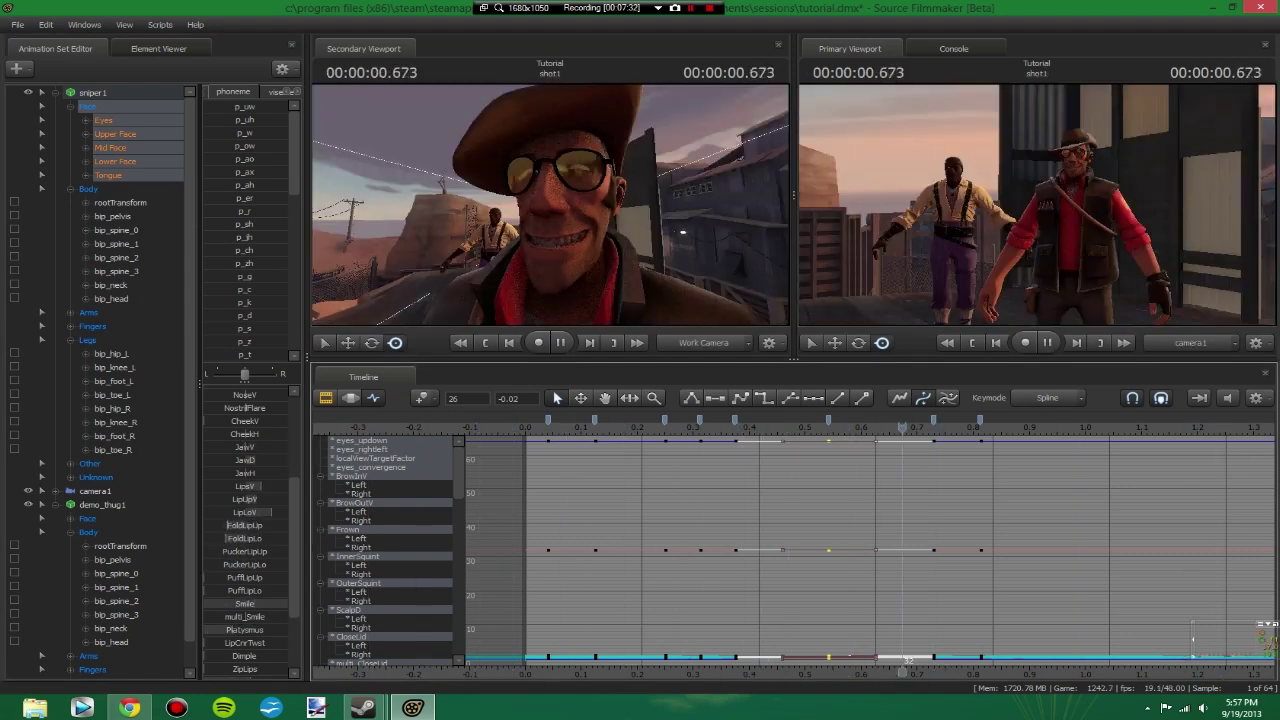
pyautogui.press('space')
# Lower the Smile control to its minimum at 00:00:00.729 and 00:00:00.541, and play the result
pyautogui.moveTo(1038, 427); pyautogui.dragTo(933, 427)
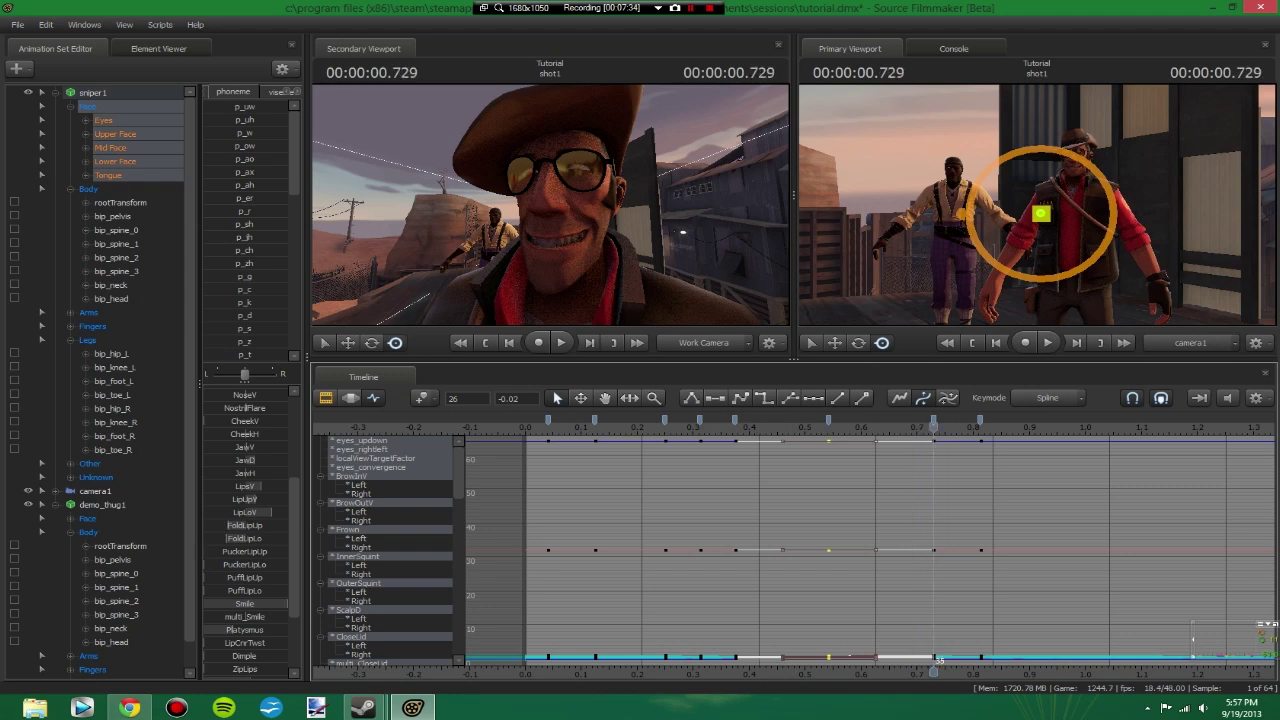
pyautogui.moveTo(285, 604); pyautogui.dragTo(204, 604)
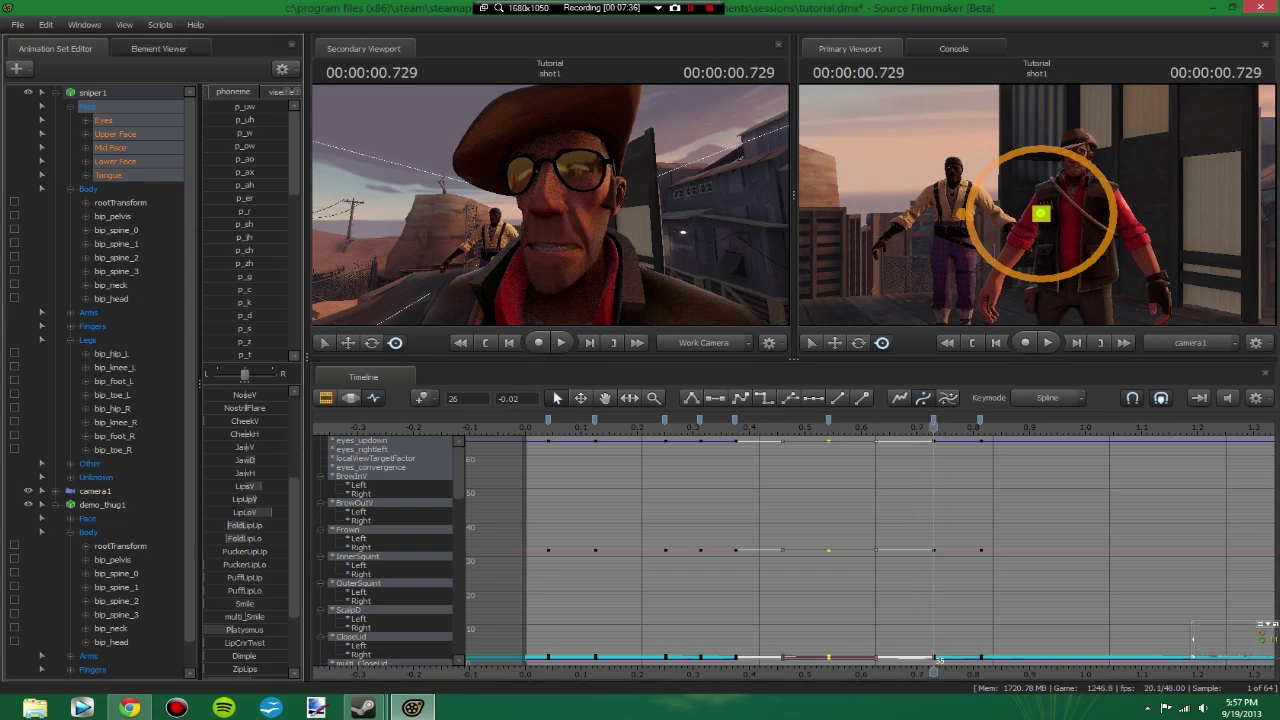
pyautogui.moveTo(937, 661); pyautogui.dragTo(830, 661)
pyautogui.moveTo(266, 604); pyautogui.dragTo(204, 604)
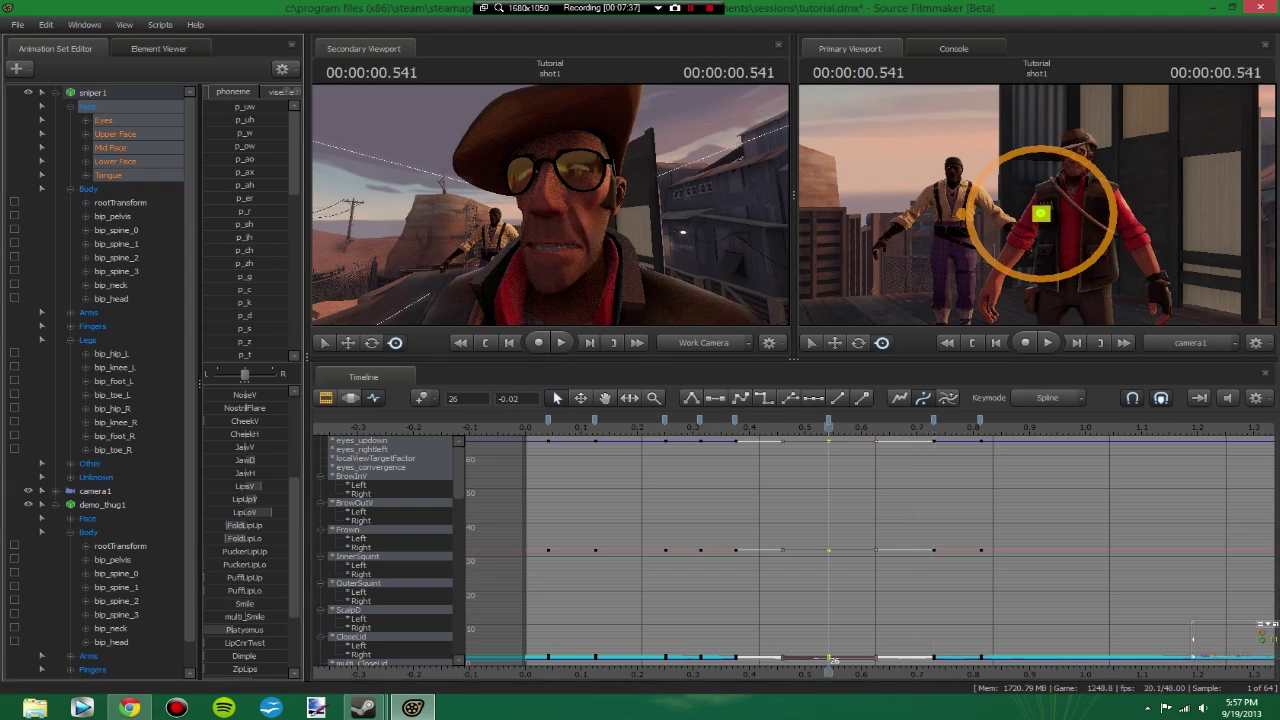
pyautogui.press('space')
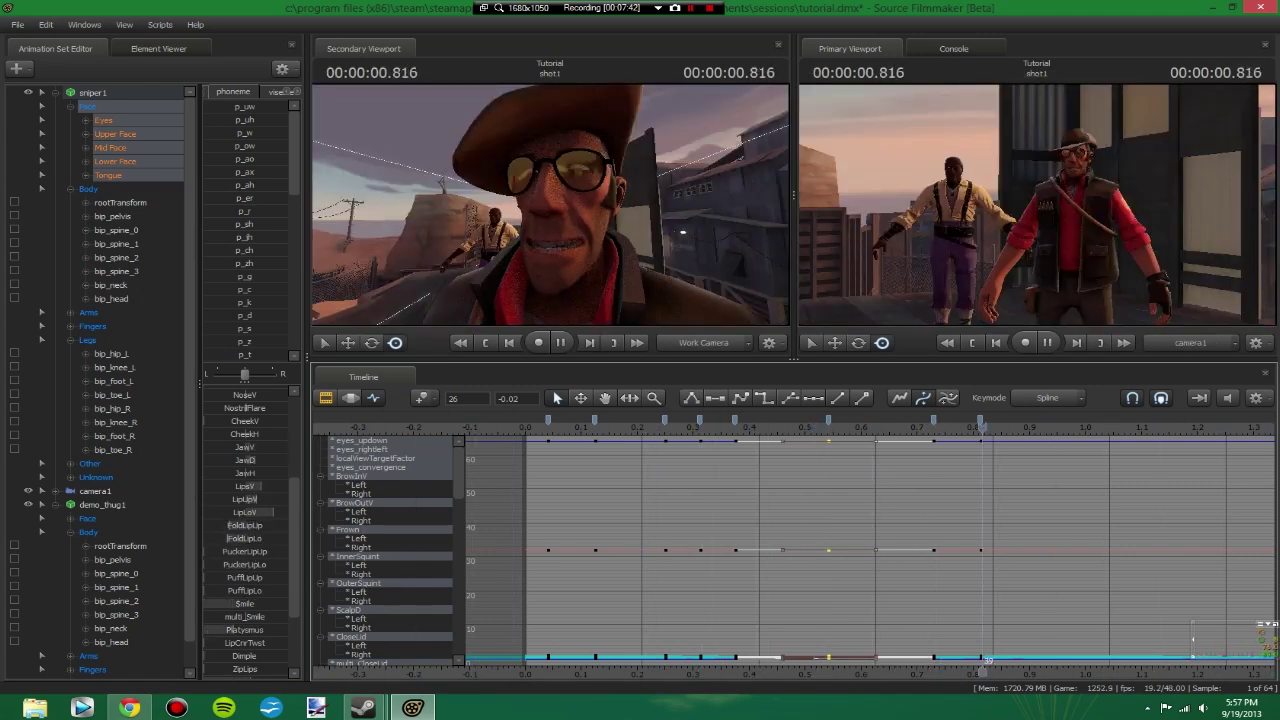
# Raise the Smile control slightly at 00:00:00.729 and return the playhead to 00:00:00.541
pyautogui.click(1040, 213)
pyautogui.moveTo(1040, 213); pyautogui.dragTo(1040, 213)
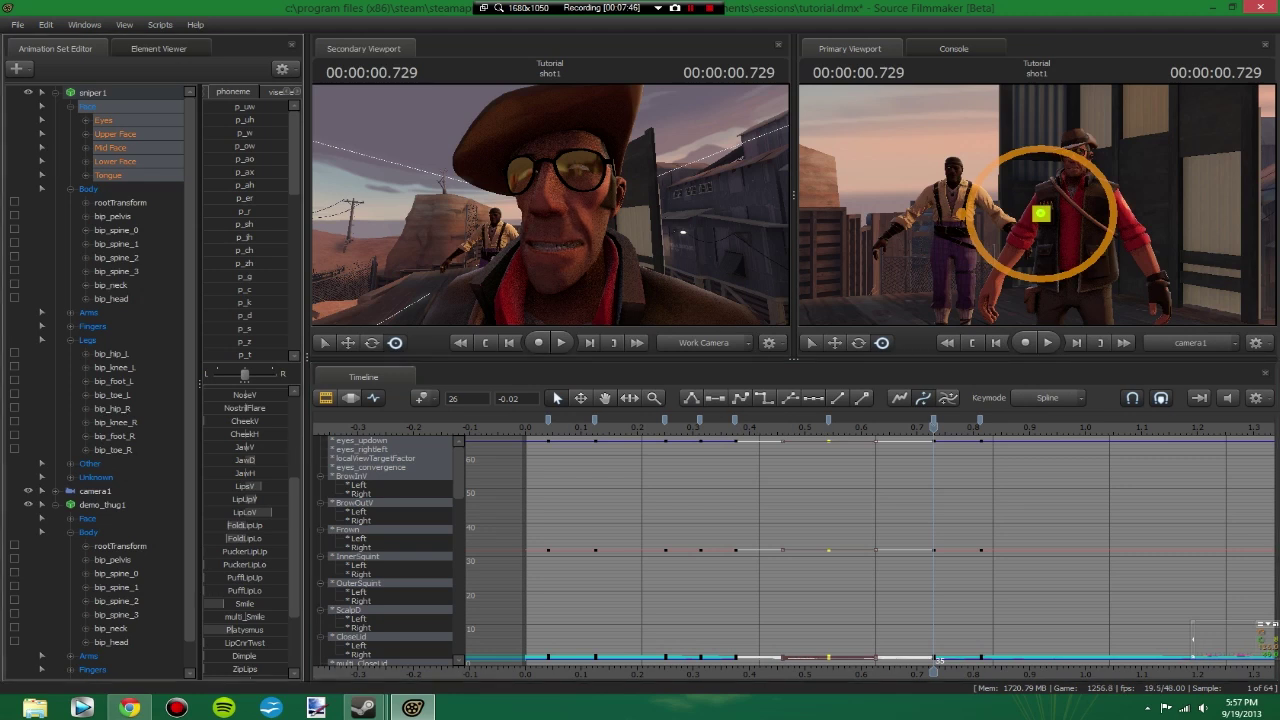
pyautogui.click(828, 427)
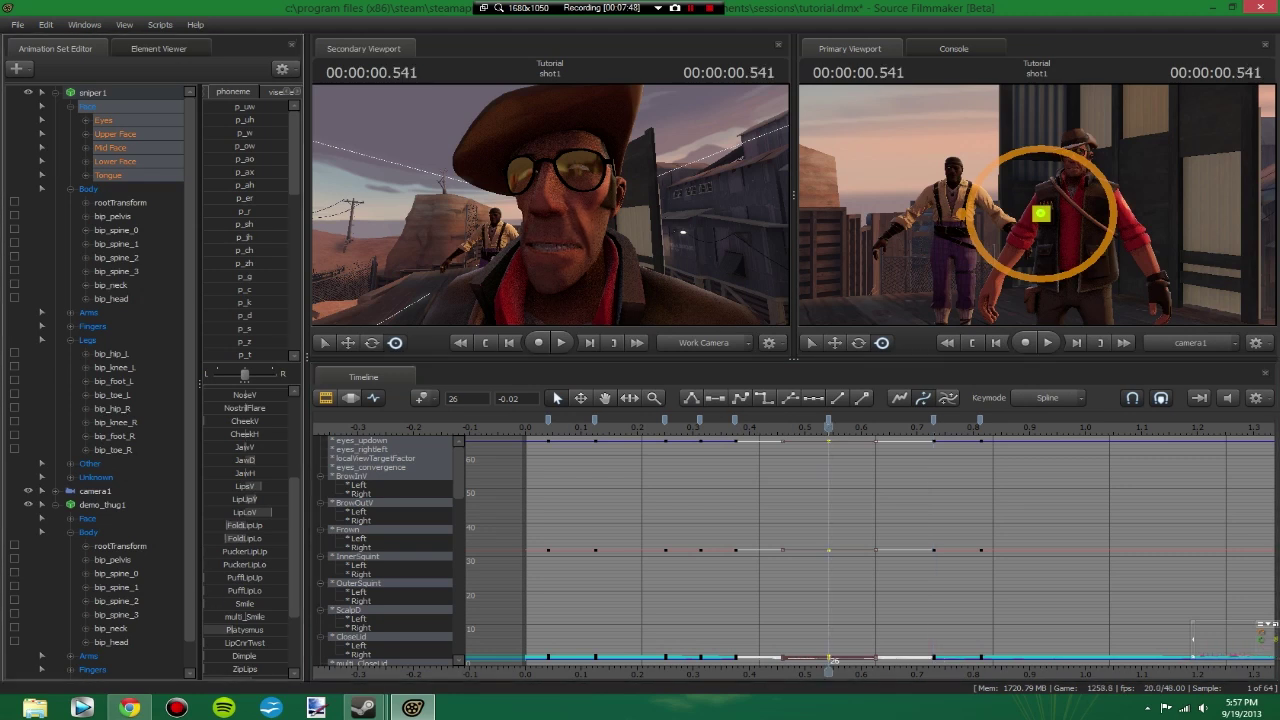
# Raise the Smile control slightly at 00:00:00.541, play the result, and place the playhead at 00:00:00.770
pyautogui.moveTo(212, 604)
pyautogui.mouseDown()
pyautogui.moveTo(248, 604)
pyautogui.moveTo(235, 604)
pyautogui.mouseUp()
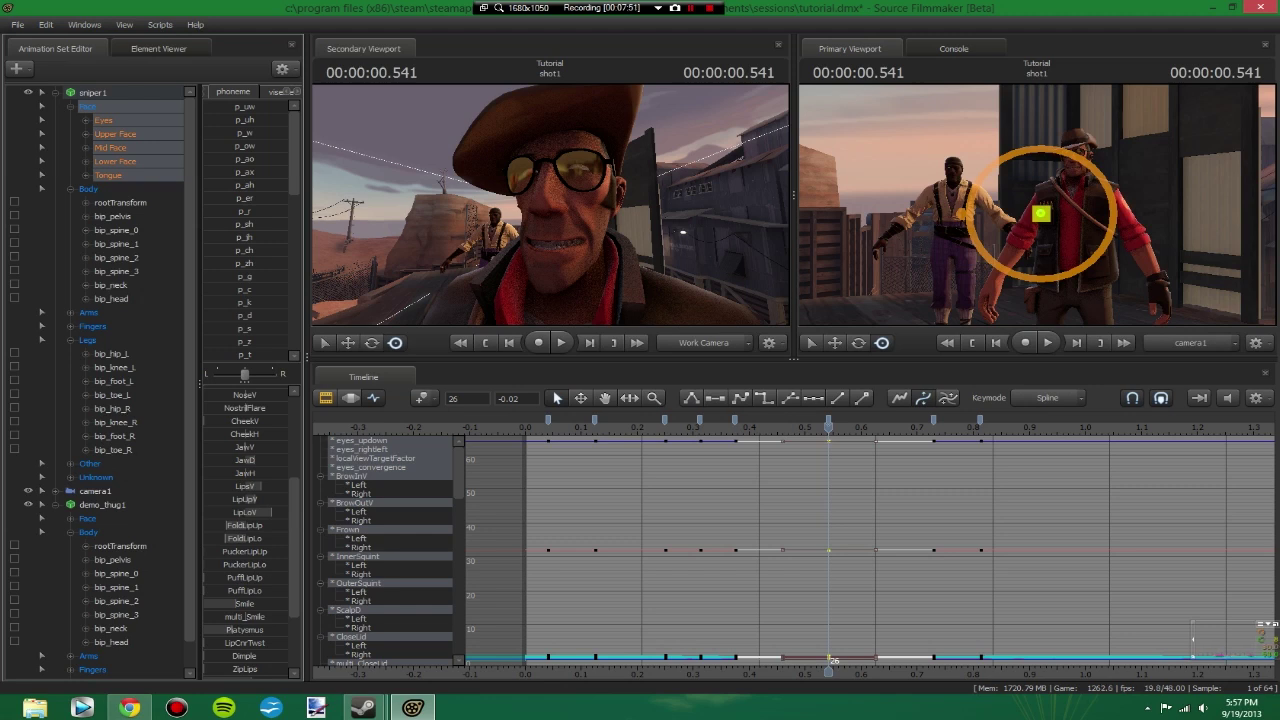
pyautogui.moveTo(828, 427); pyautogui.dragTo(548, 427)
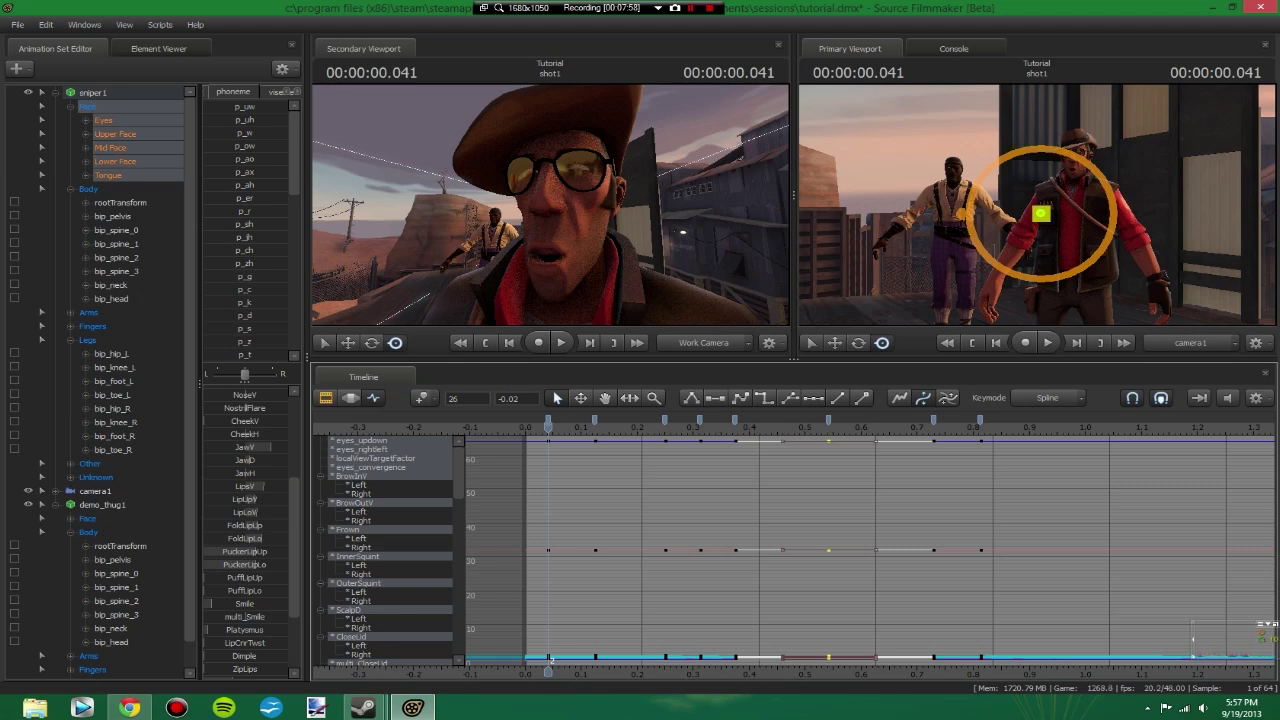
pyautogui.moveTo(549, 661); pyautogui.dragTo(829, 662)
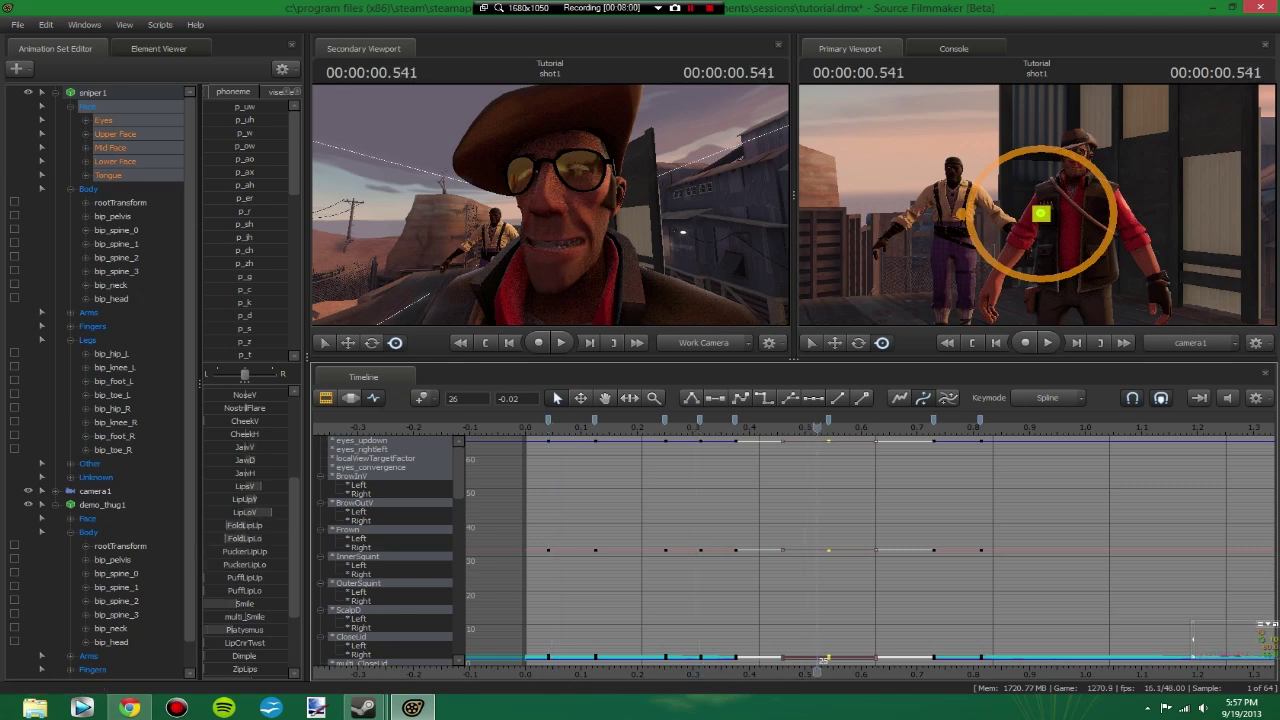
pyautogui.press('space')
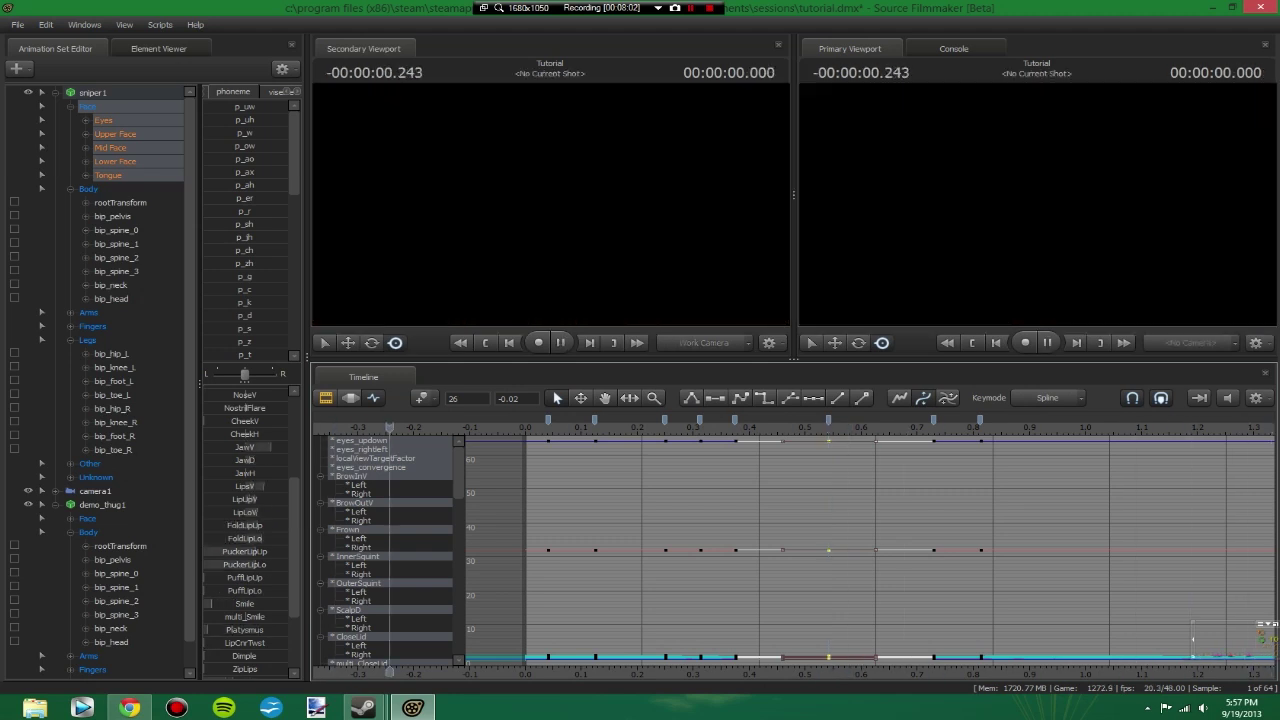
pyautogui.click(1041, 213)
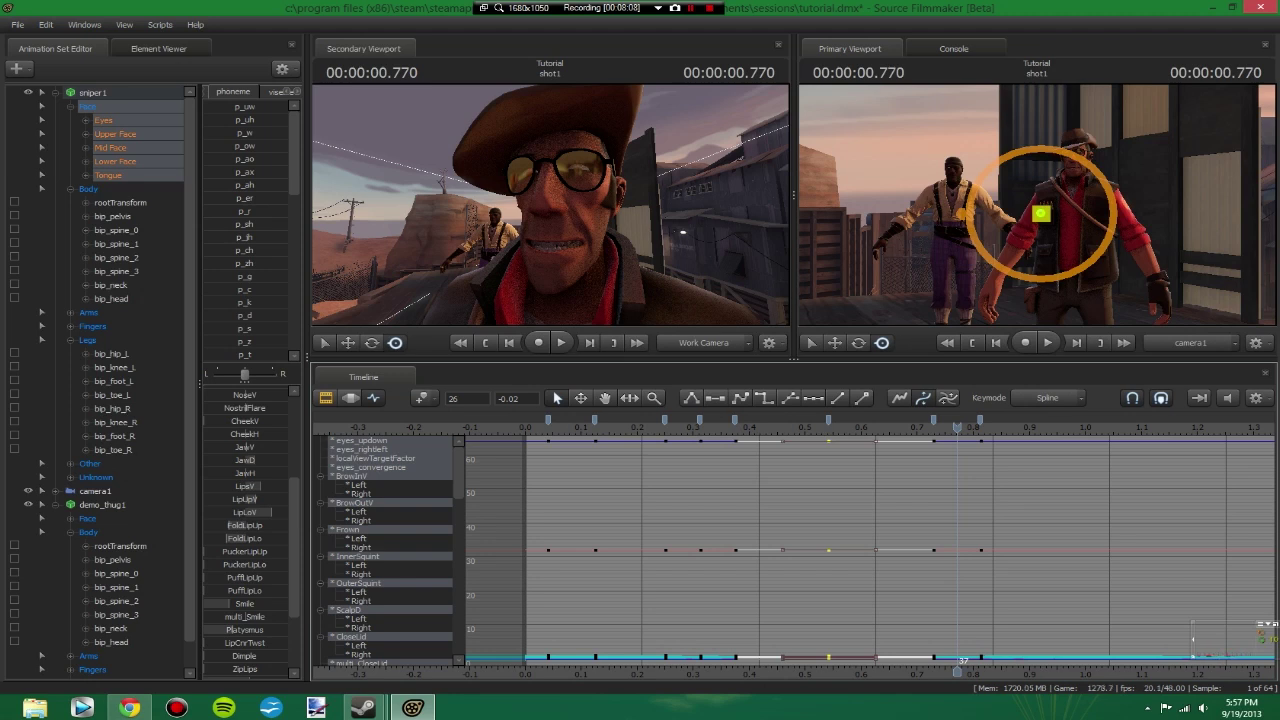
# Key the face at 00:00:00.770 with the p_w phoneme preset, blend in viseme presets over it, and return to the phoneme presets
pyautogui.press('F2')
pyautogui.press('F4')
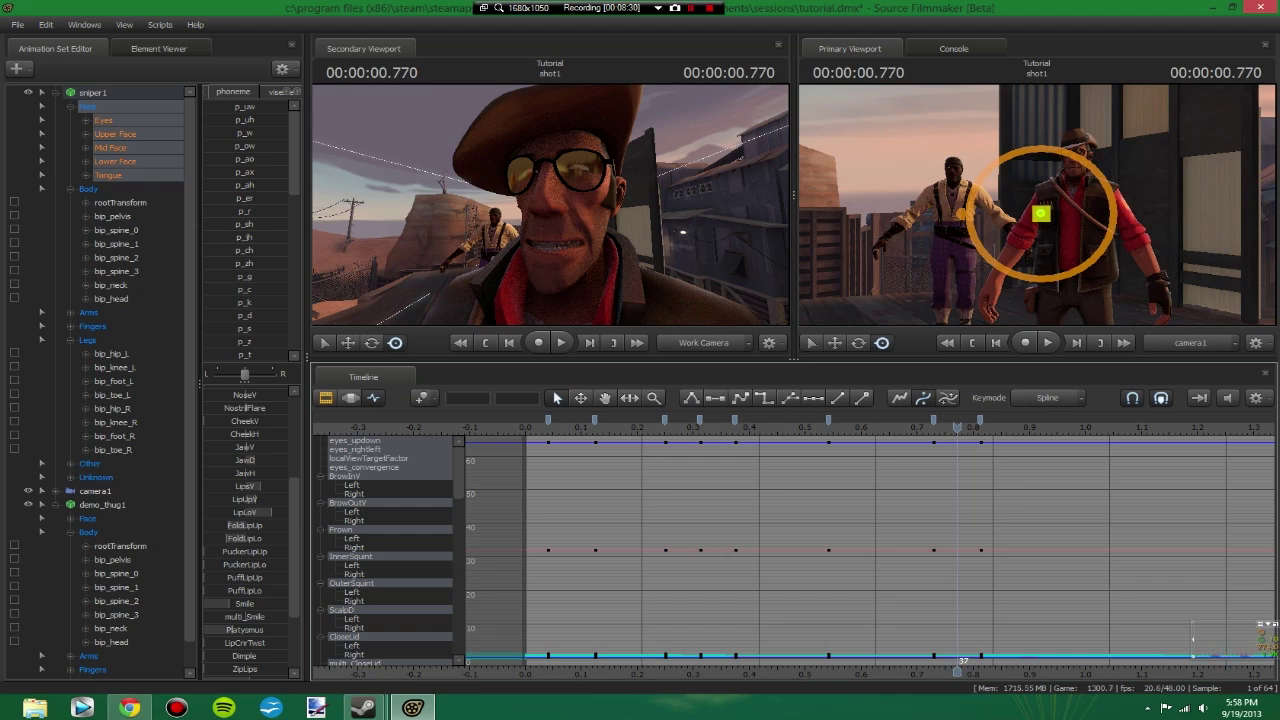
pyautogui.moveTo(245, 133); pyautogui.dragTo(208, 133)
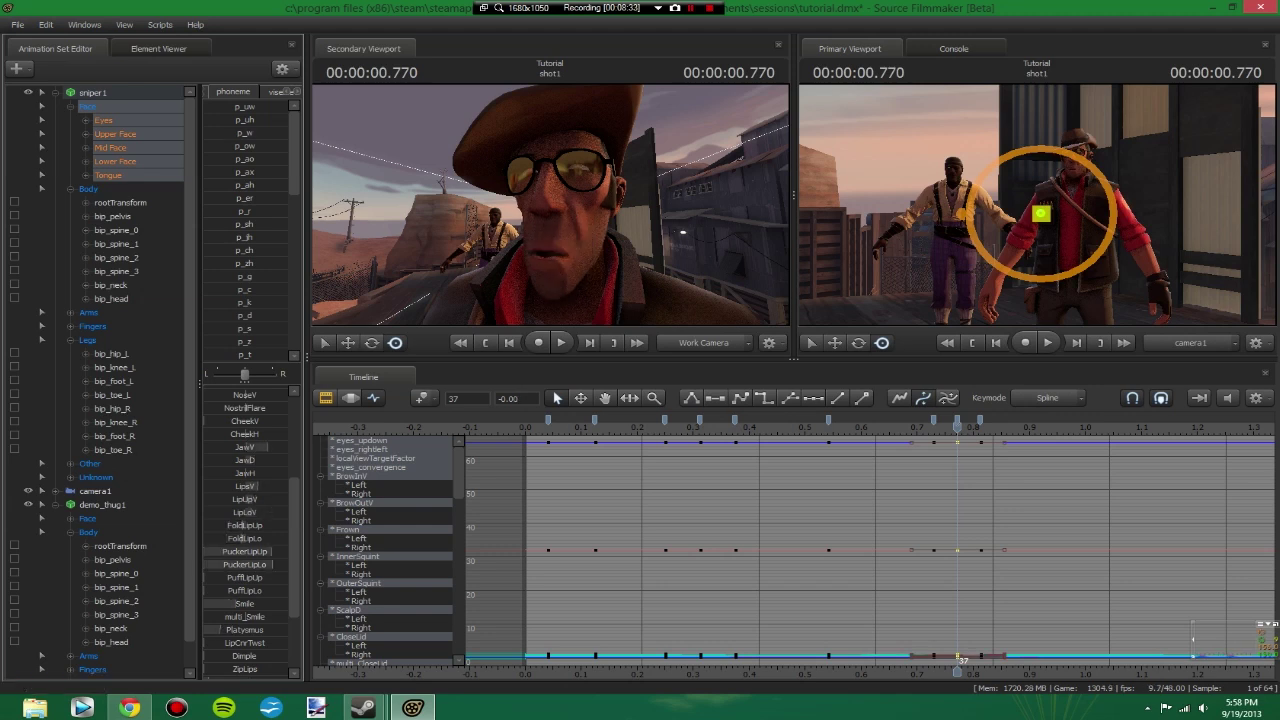
pyautogui.click(275, 92)
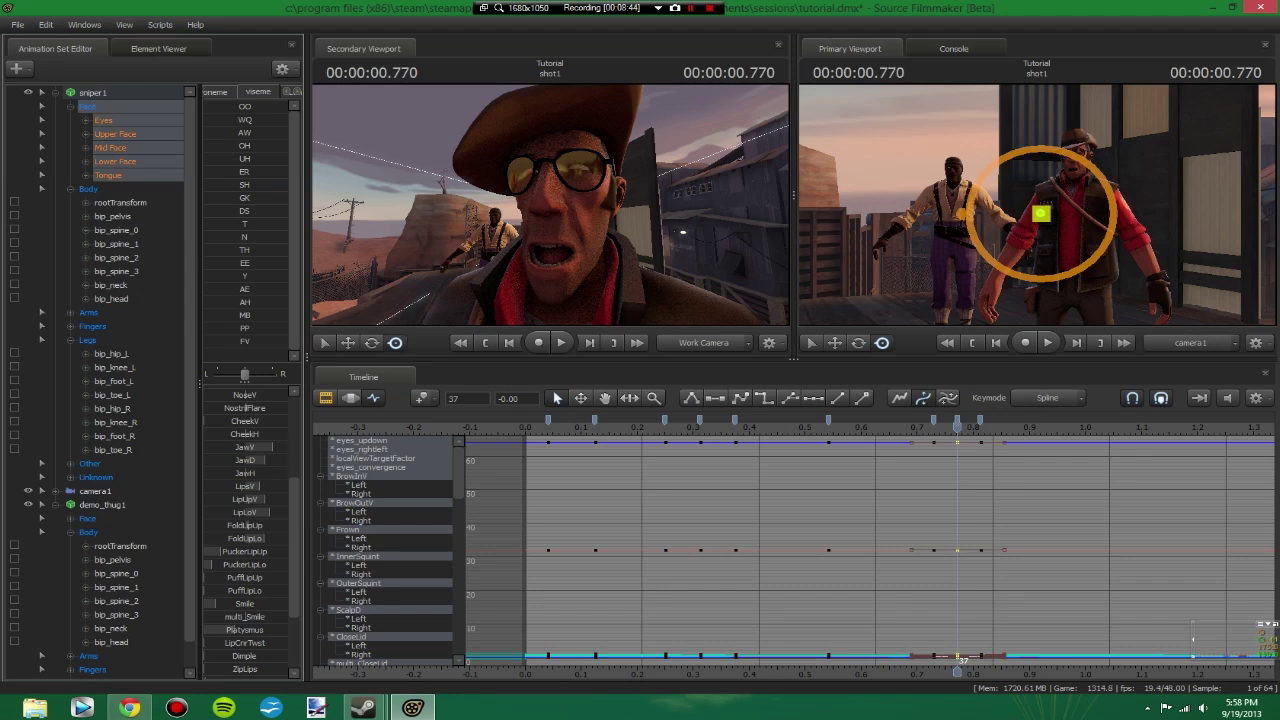
pyautogui.moveTo(210, 263); pyautogui.dragTo(288, 263)
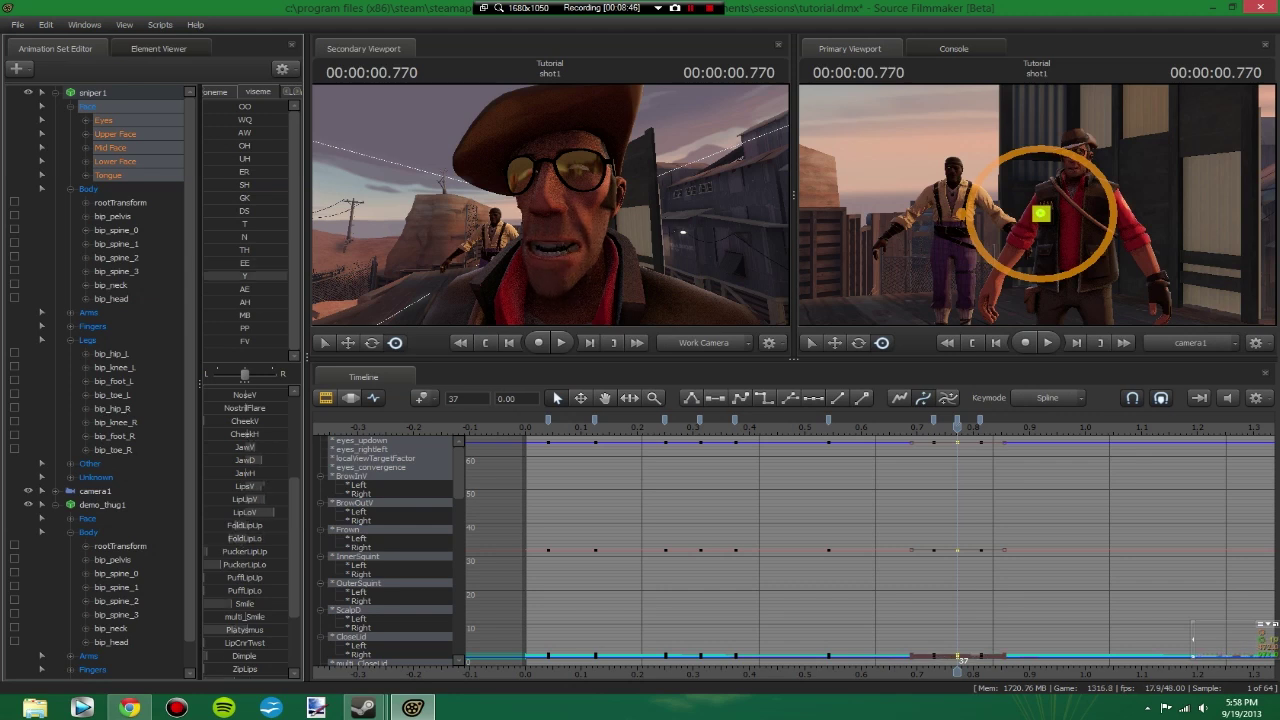
pyautogui.click(216, 92)
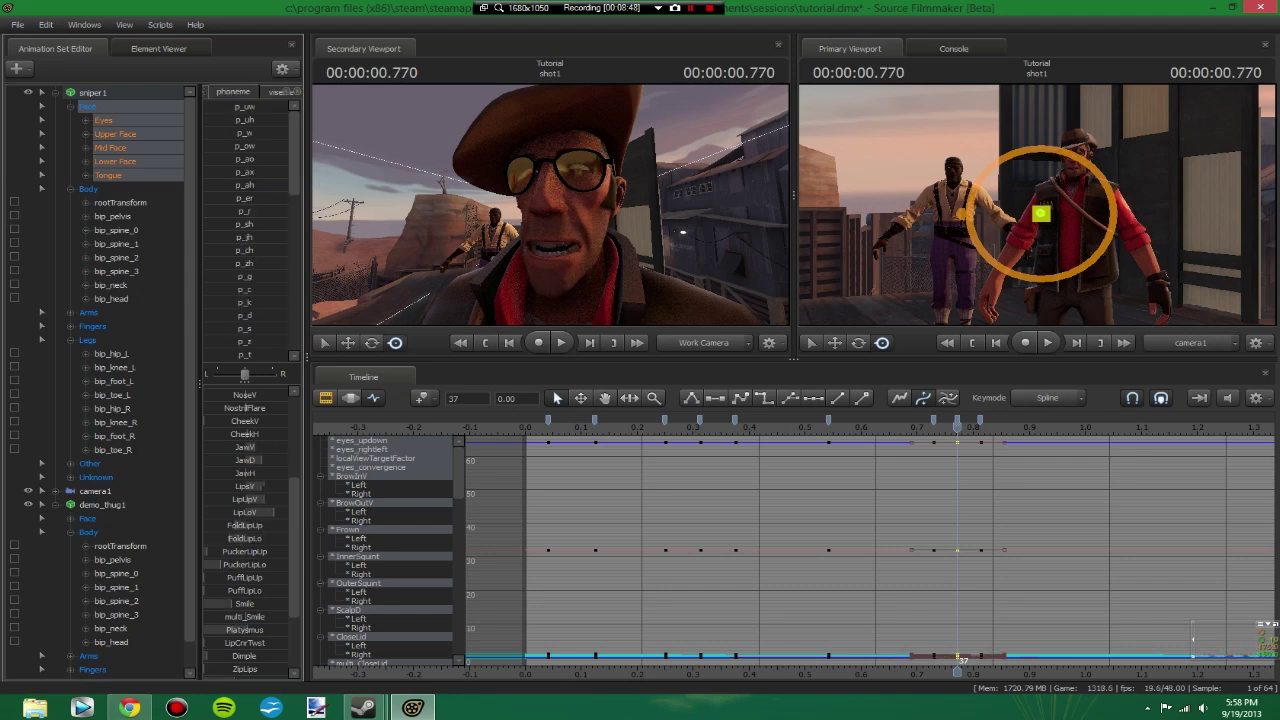